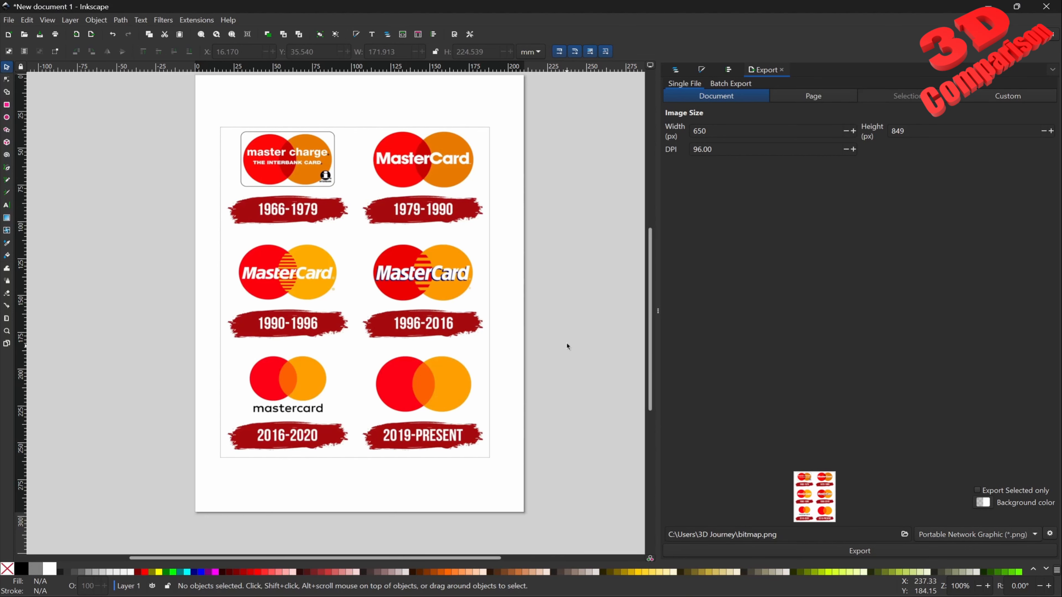
{"action": "right_click", "coordinate": [563, 345]}
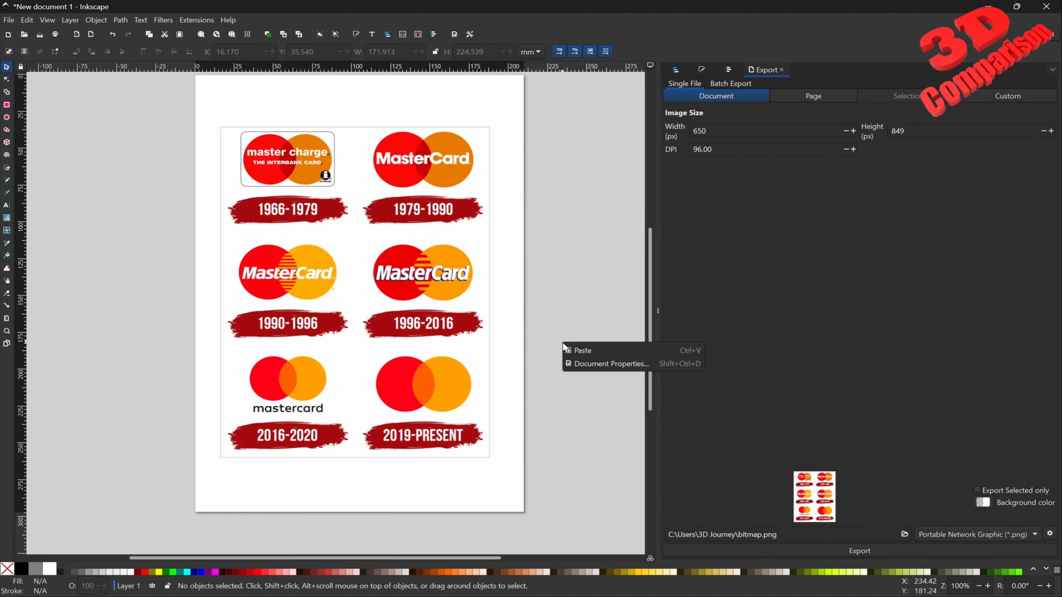
{"action": "left_click", "coordinate": [586, 350]}
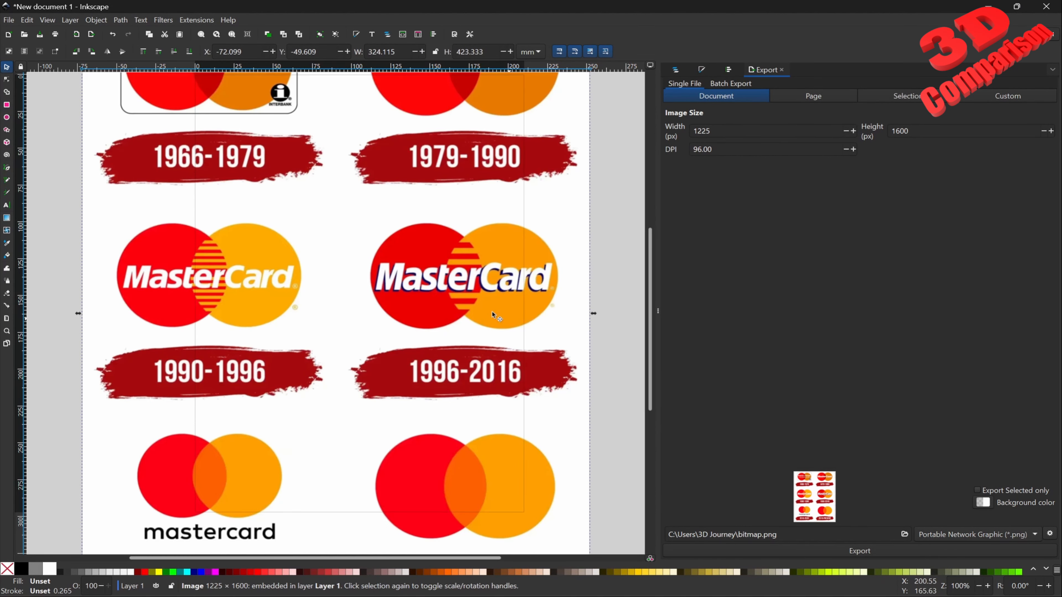
{"action": "scroll", "coordinate": [472, 308], "scroll_direction": "down", "scroll_amount": 3}
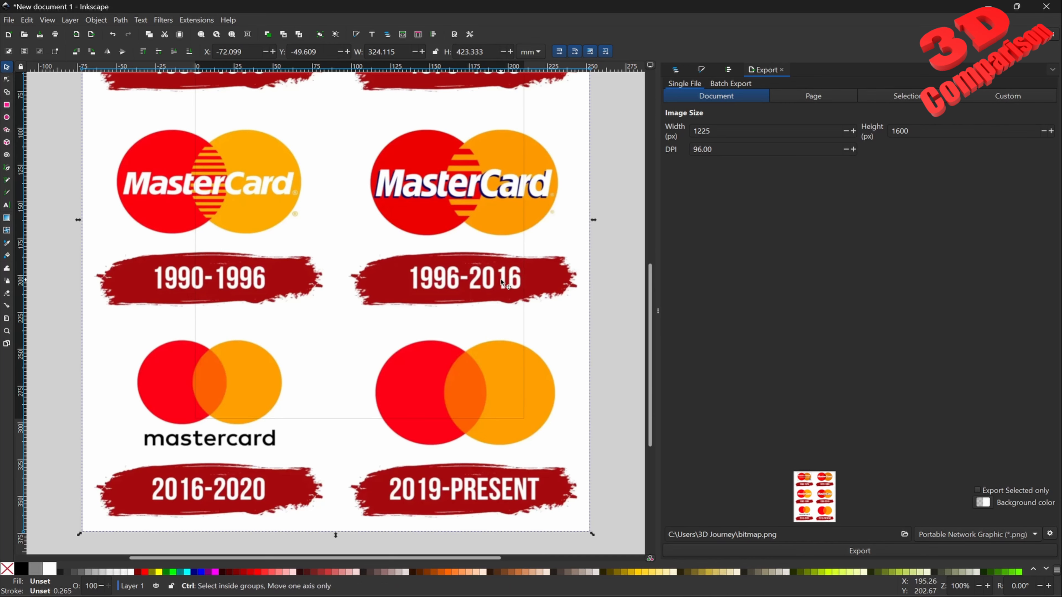
{"action": "scroll", "coordinate": [502, 282], "scroll_direction": "down", "scroll_amount": 2}
{"action": "scroll", "coordinate": [502, 283], "scroll_direction": "down", "scroll_amount": 1}
{"action": "scroll", "coordinate": [504, 250], "scroll_direction": "up", "scroll_amount": 1}
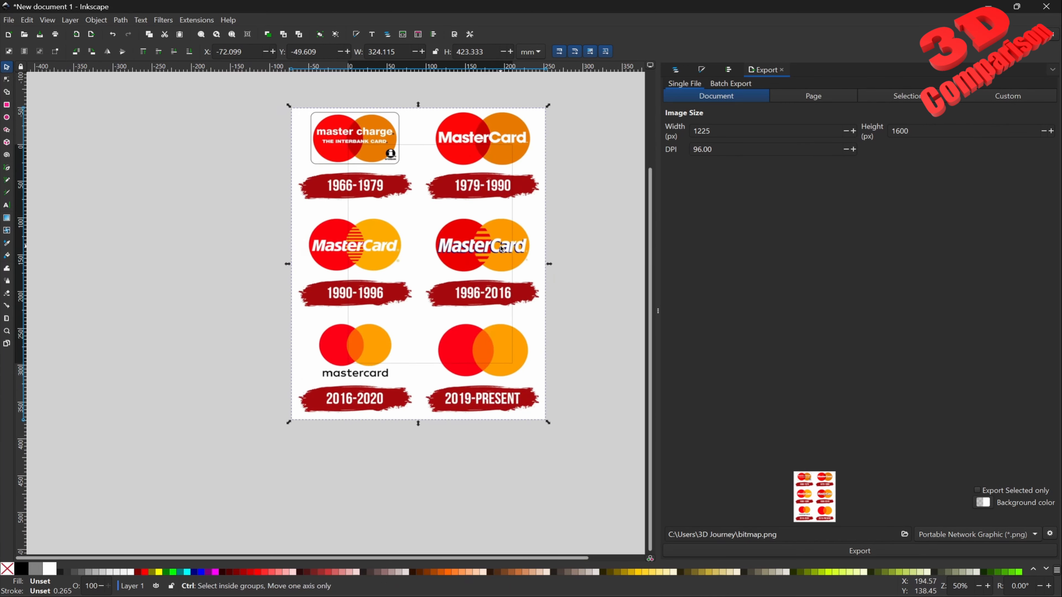
{"action": "scroll", "coordinate": [504, 249], "scroll_direction": "up", "scroll_amount": 1}
{"action": "scroll", "coordinate": [503, 249], "scroll_direction": "down", "scroll_amount": 1}
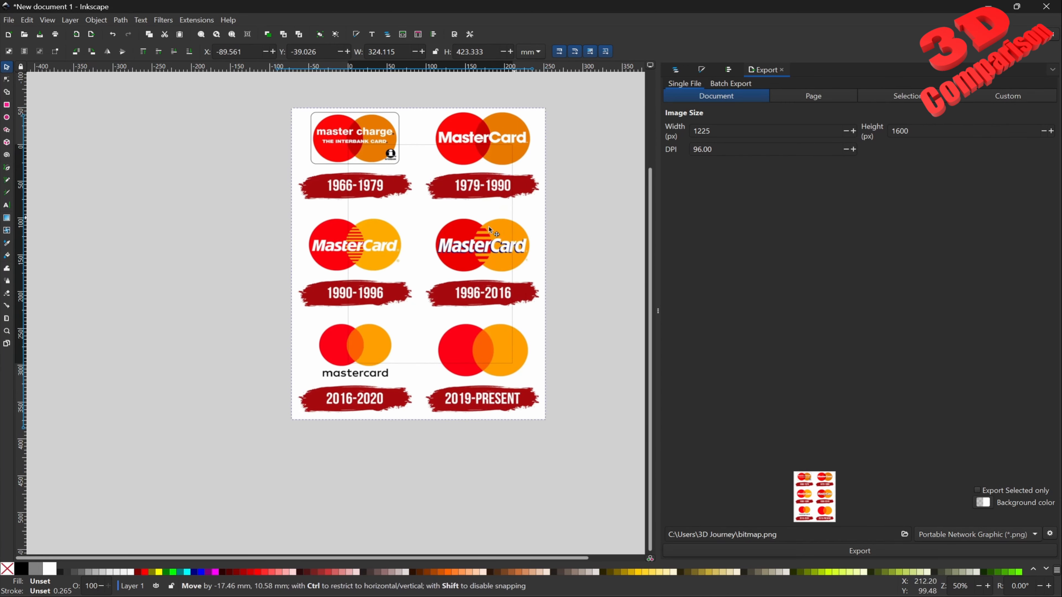
{"action": "left_click_drag", "start_coordinate": [504, 249], "coordinate": [284, 245]}
{"action": "key", "text": "Delete"}
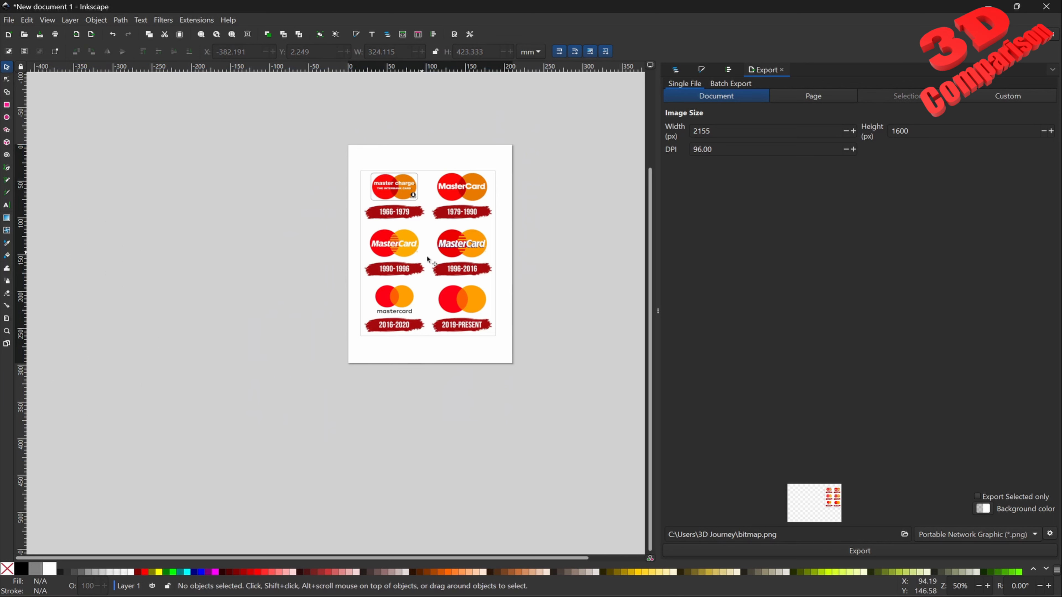
Draw a circle about 37.5 mm in diameter and move it over the red circle of the 2019-PRESENT logo.
{"action": "scroll", "coordinate": [473, 243], "scroll_direction": "up", "scroll_amount": 2}
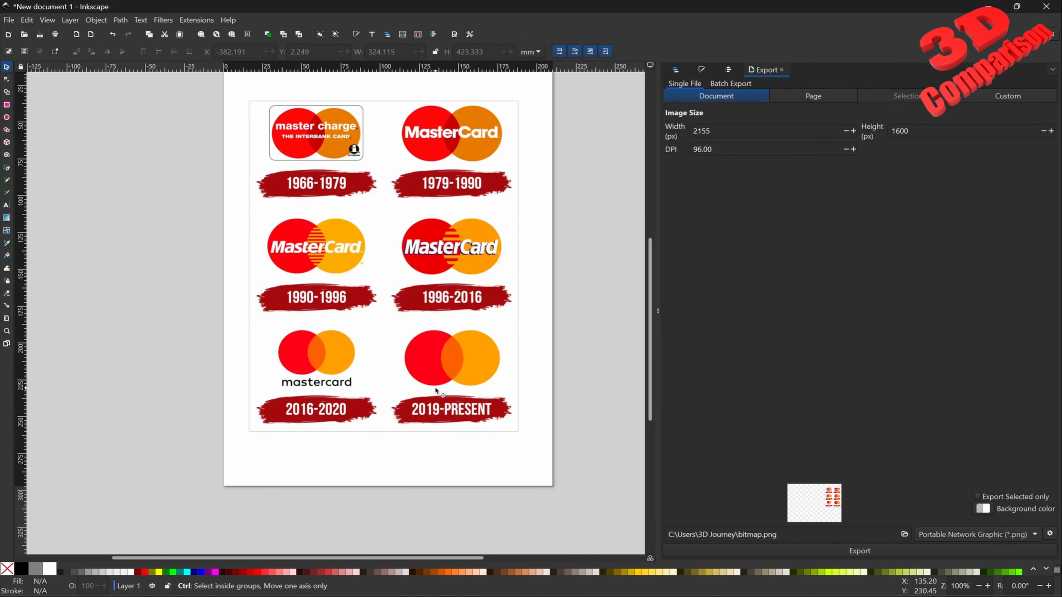
{"action": "scroll", "coordinate": [487, 337], "scroll_direction": "up", "scroll_amount": 3}
{"action": "scroll", "coordinate": [491, 337], "scroll_direction": "up", "scroll_amount": 1}
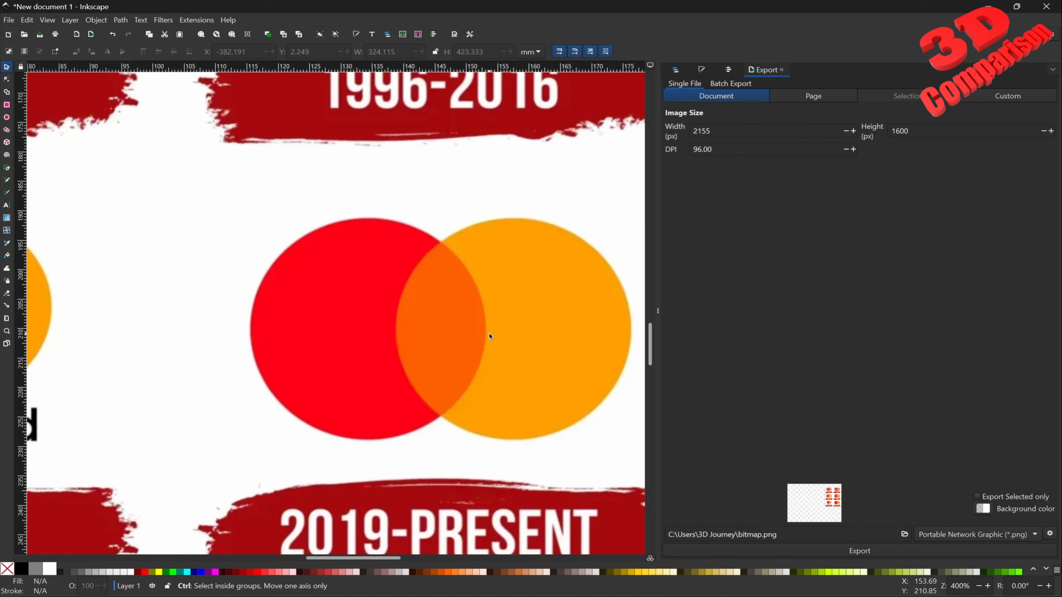
{"action": "scroll", "coordinate": [490, 337], "scroll_direction": "down", "scroll_amount": 1}
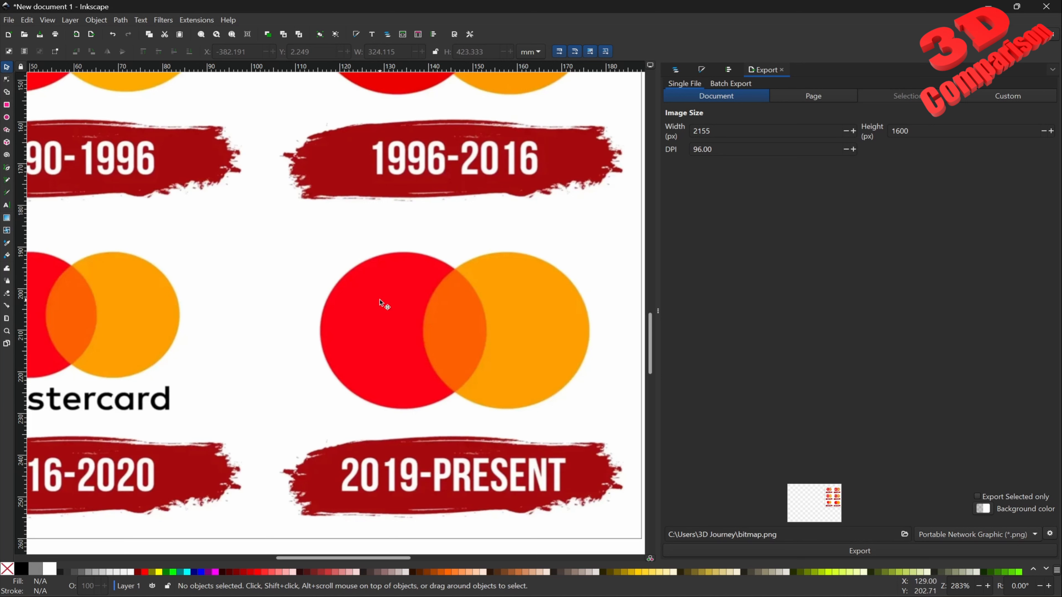
{"action": "left_click", "coordinate": [123, 21]}
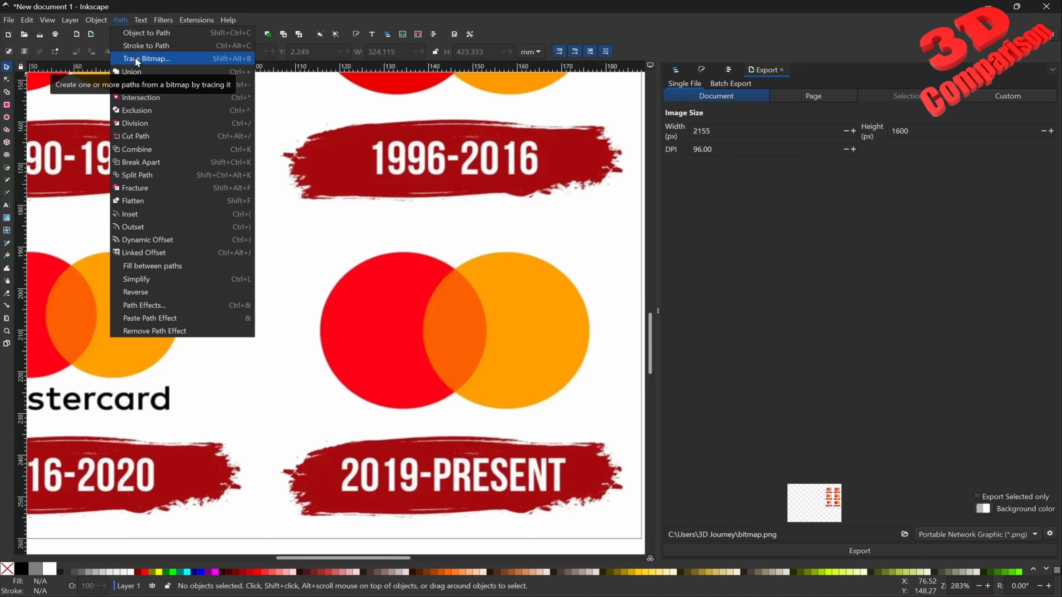
{"action": "left_click", "coordinate": [288, 10]}
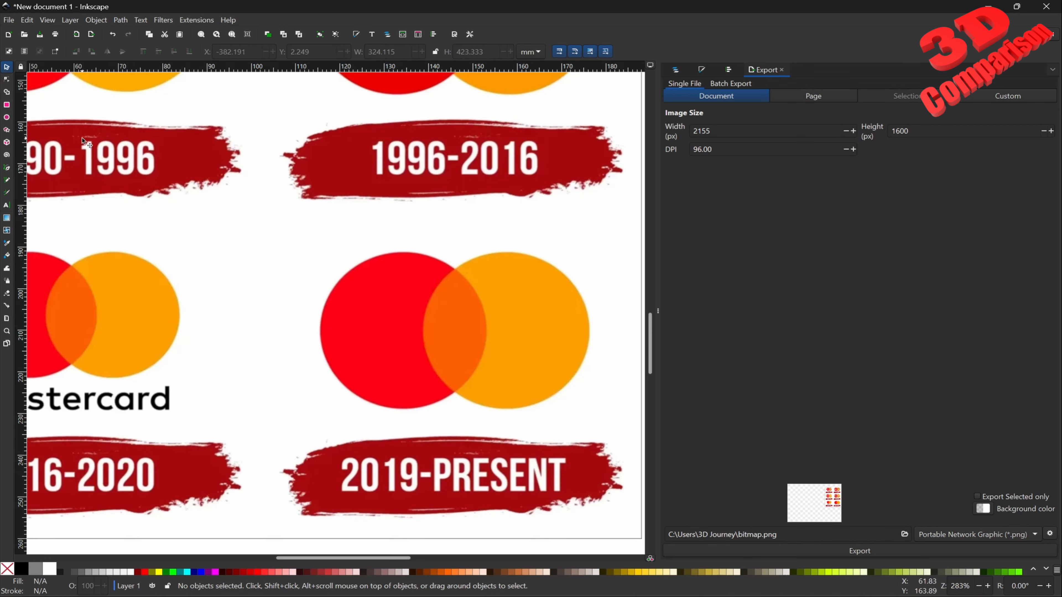
{"action": "left_click", "coordinate": [7, 119]}
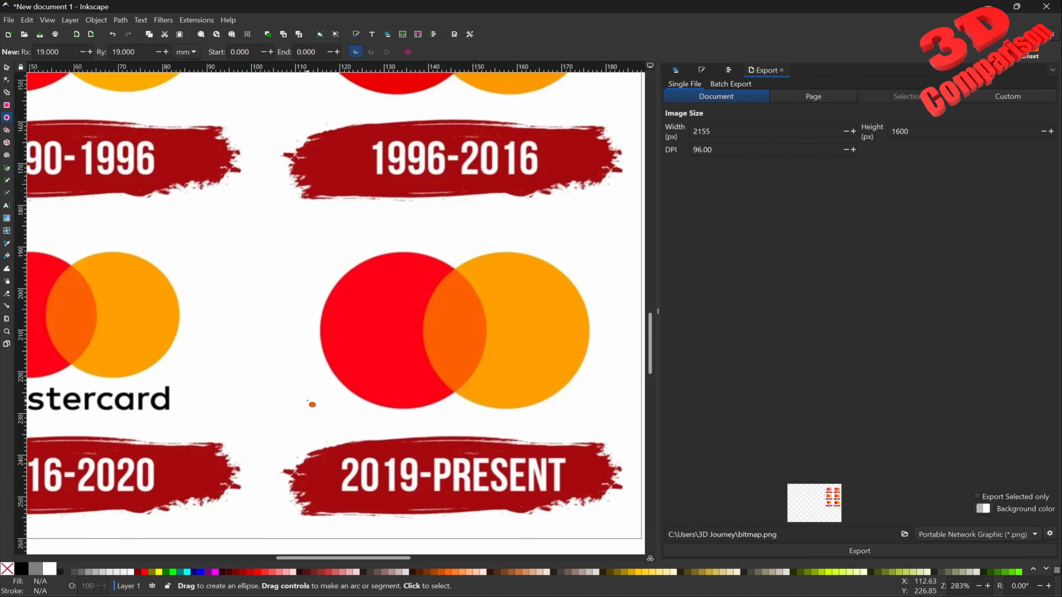
{"action": "left_click_drag", "start_coordinate": [308, 401], "coordinate": [484, 251]}
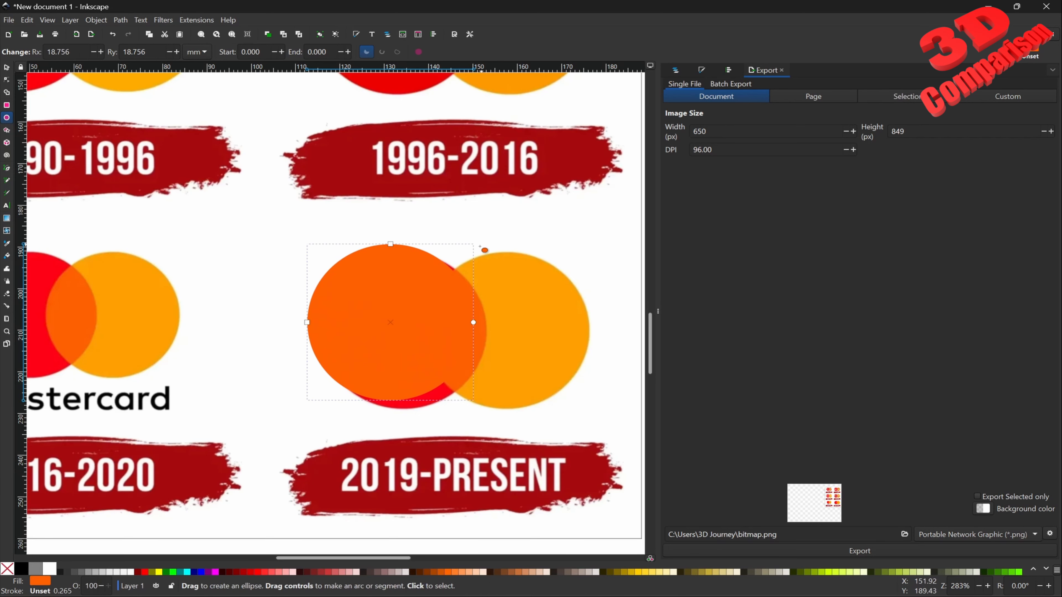
{"action": "left_click", "coordinate": [7, 68]}
{"action": "left_click_drag", "start_coordinate": [382, 303], "coordinate": [393, 313]}
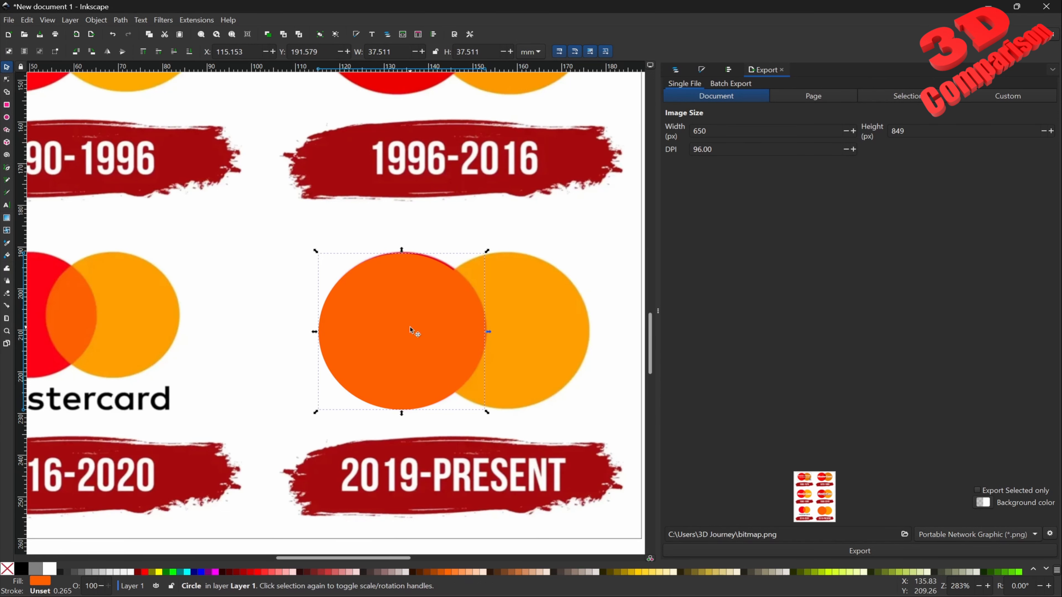
Set the new circle's horizontal and vertical radii to 19 mm.
{"action": "key", "text": "e"}
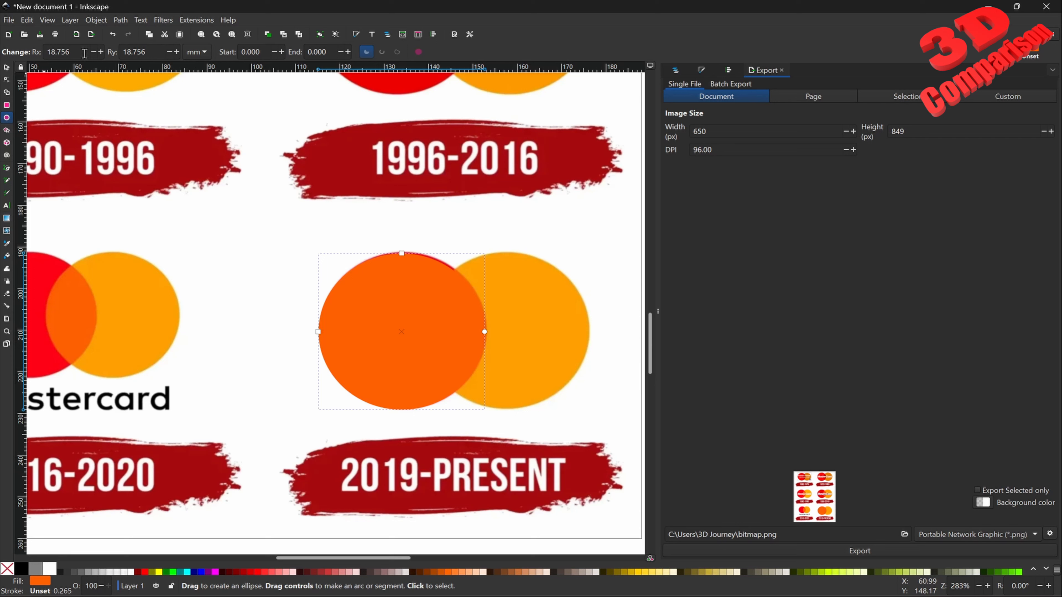
{"action": "left_click_drag", "start_coordinate": [84, 53], "coordinate": [2, 49]}
{"action": "type", "text": "19"}
{"action": "key", "text": "Tab"}
{"action": "type", "text": "19"}
{"action": "key", "text": "Tab"}
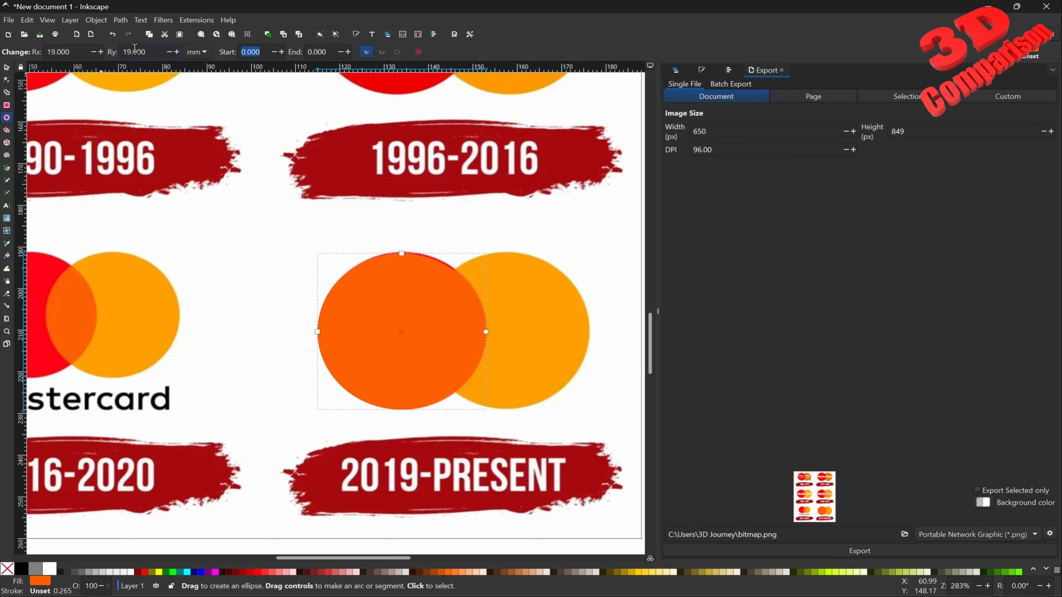
Duplicate the circle and place the copy over the yellow circle of the 2019-PRESENT logo.
{"action": "left_click", "coordinate": [6, 67]}
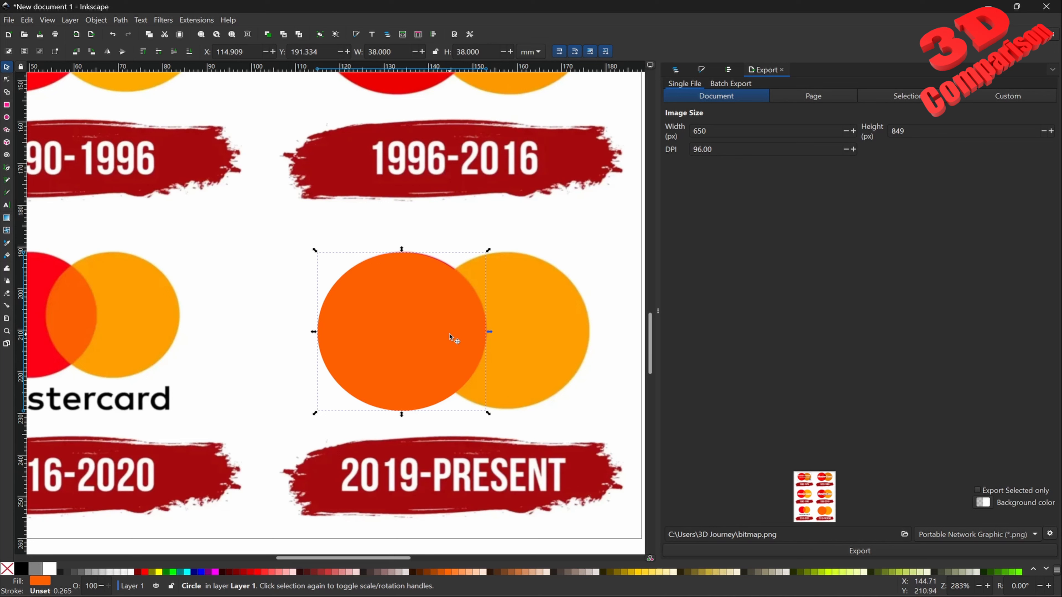
{"action": "left_click", "coordinate": [441, 326]}
{"action": "key", "text": "ctrl+v"}
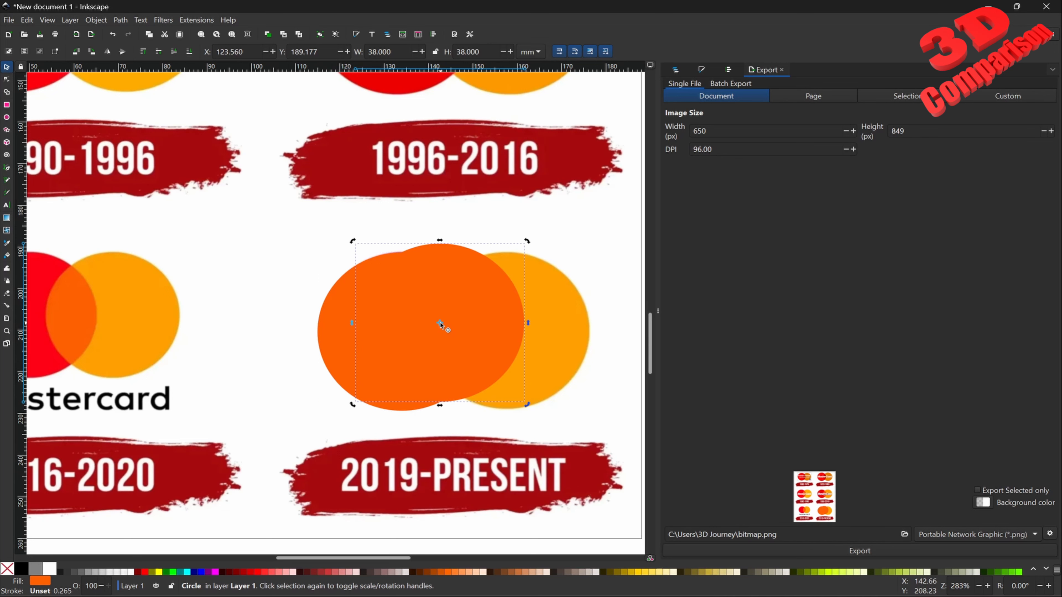
{"action": "left_click_drag", "start_coordinate": [473, 293], "coordinate": [552, 303]}
Position the circle covering the logo's red circle at X 115 mm and Y 191 mm.
{"action": "left_click", "coordinate": [409, 337]}
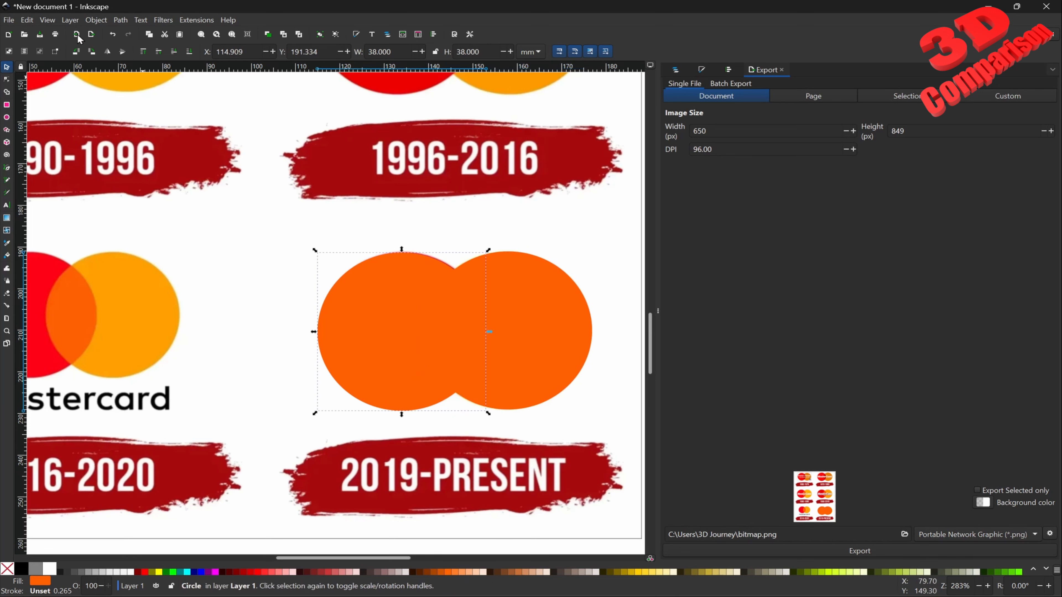
{"action": "triple_click", "coordinate": [249, 52]}
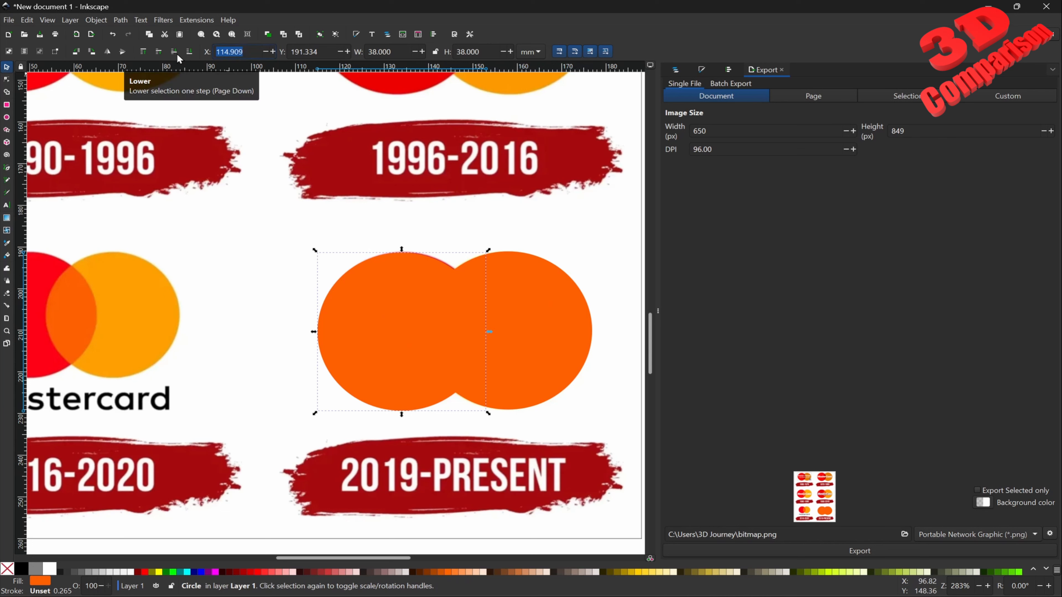
{"action": "type", "text": "115"}
{"action": "key", "text": "Tab"}
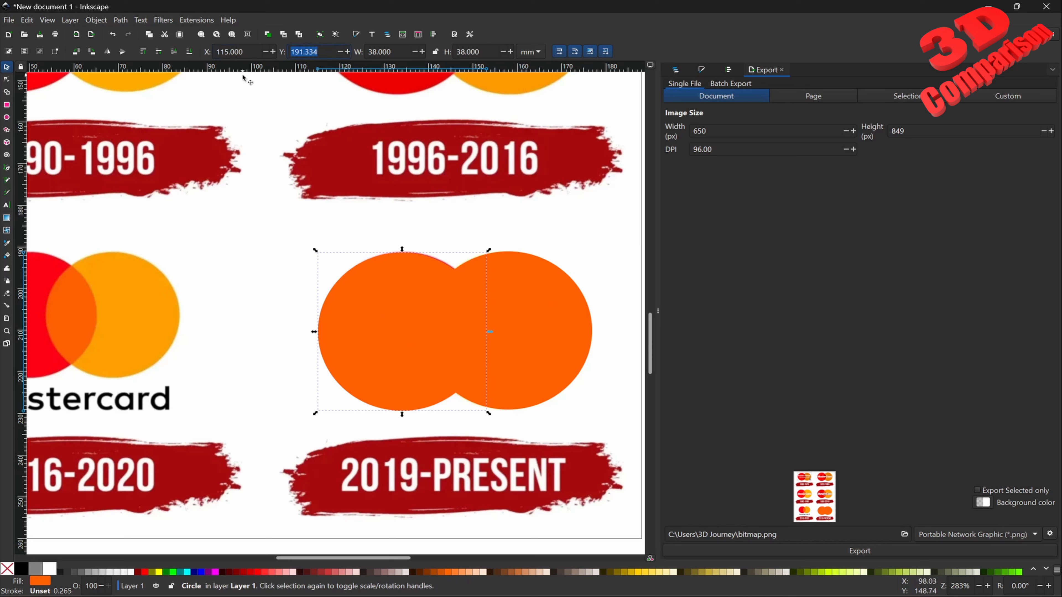
{"action": "type", "text": "191"}
{"action": "key", "text": "Tab"}
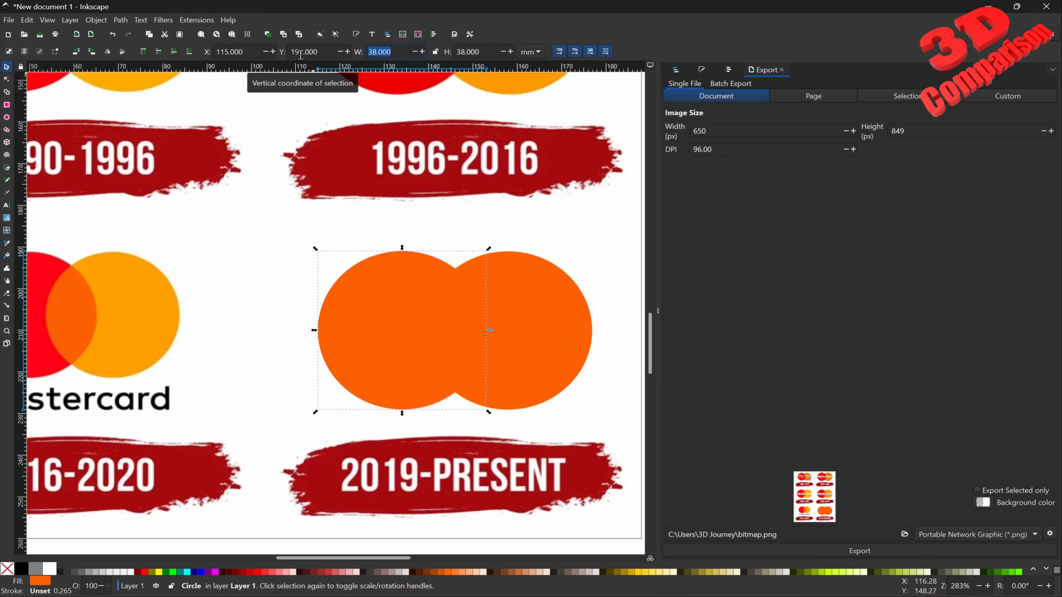
Position the circle covering the logo's yellow circle at X 139 mm and Y 191 mm.
{"action": "left_click", "coordinate": [551, 322]}
{"action": "left_click", "coordinate": [324, 53]}
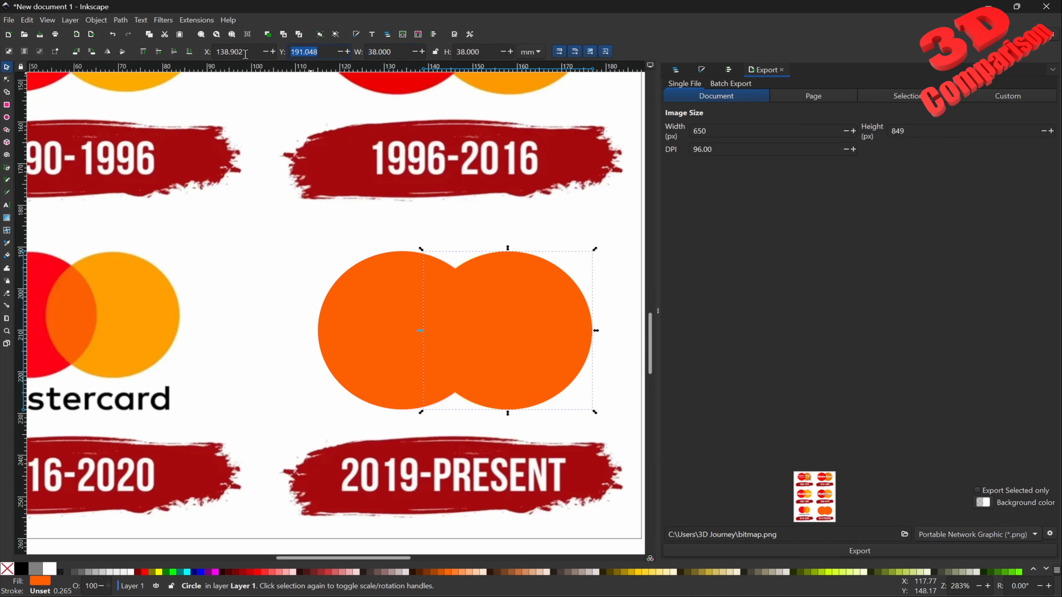
{"action": "type", "text": "191"}
{"action": "key", "text": "Tab"}
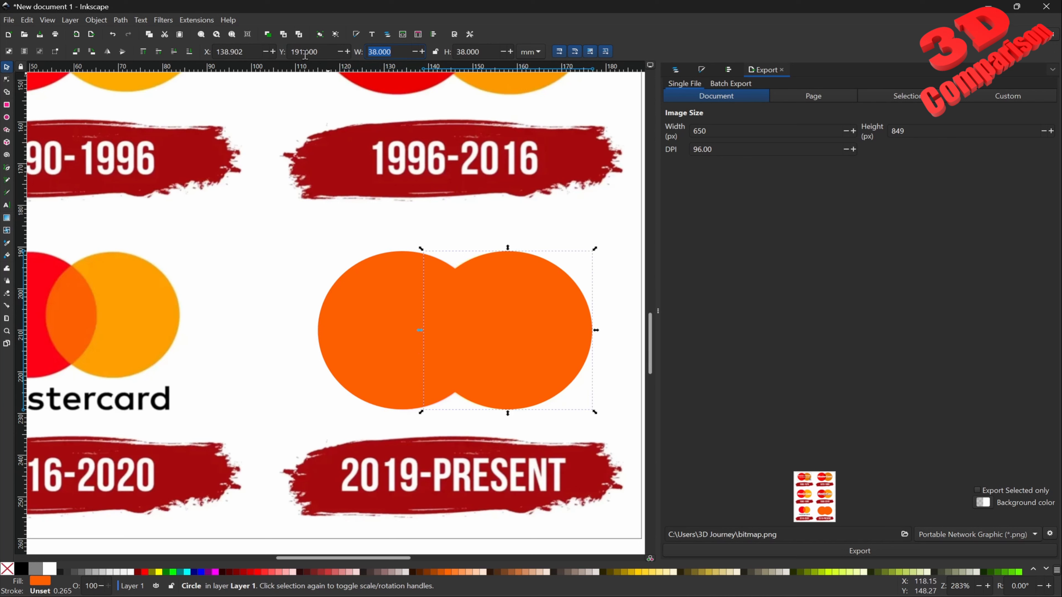
{"action": "left_click", "coordinate": [255, 52]}
{"action": "type", "text": "139"}
{"action": "key", "text": "Return"}
{"action": "left_click", "coordinate": [266, 208]}
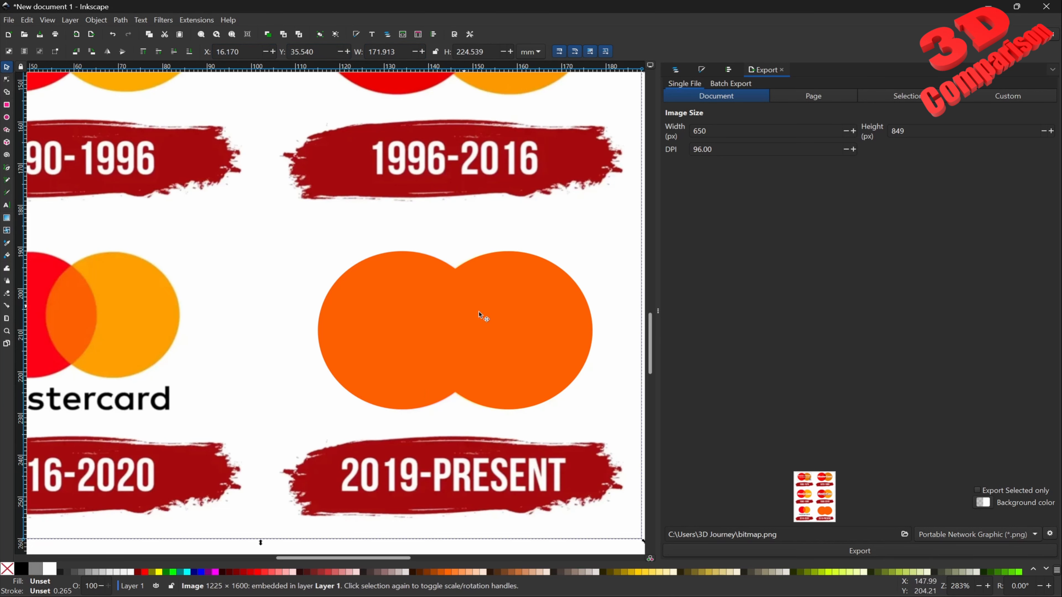
Compare the circle over the logo's yellow circle with the image beneath and set its X position to 138.5 mm.
{"action": "scroll", "coordinate": [531, 324], "scroll_direction": "down", "scroll_amount": 1}
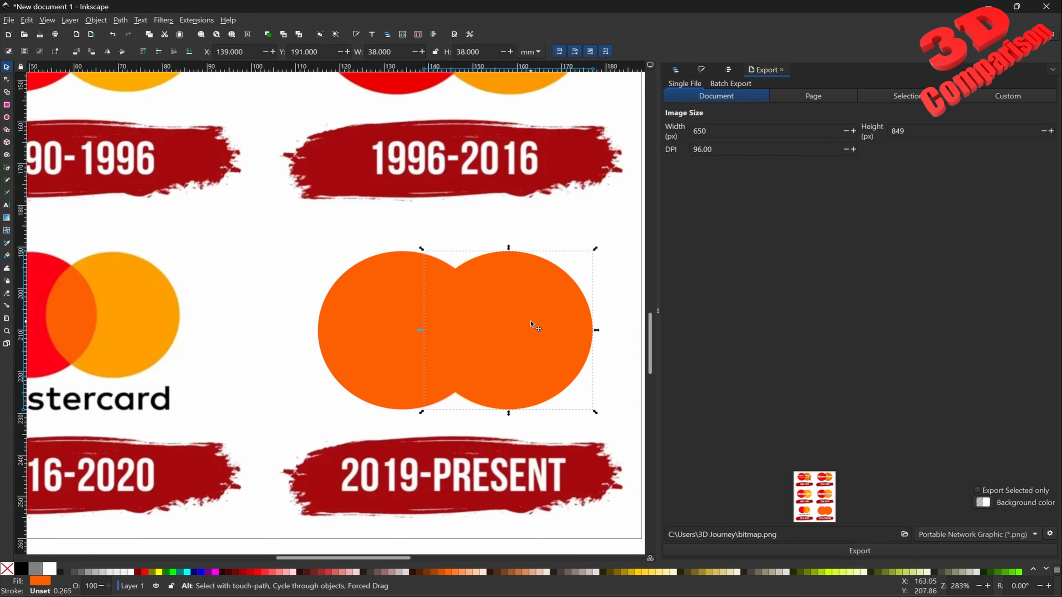
{"action": "scroll", "coordinate": [531, 324], "scroll_direction": "down", "scroll_amount": 1}
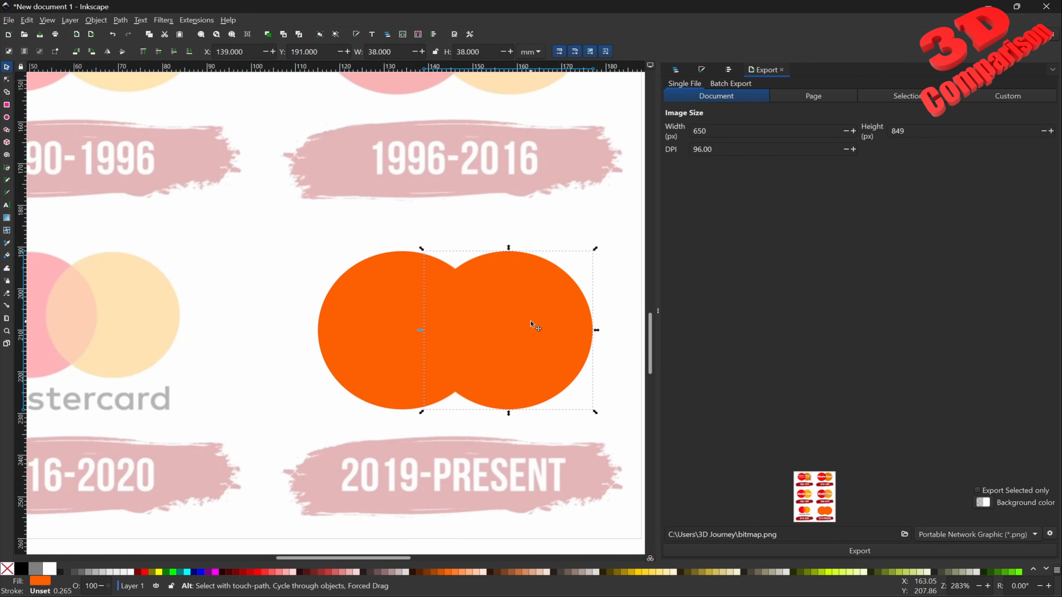
{"action": "scroll", "coordinate": [531, 325], "scroll_direction": "down", "scroll_amount": 3}
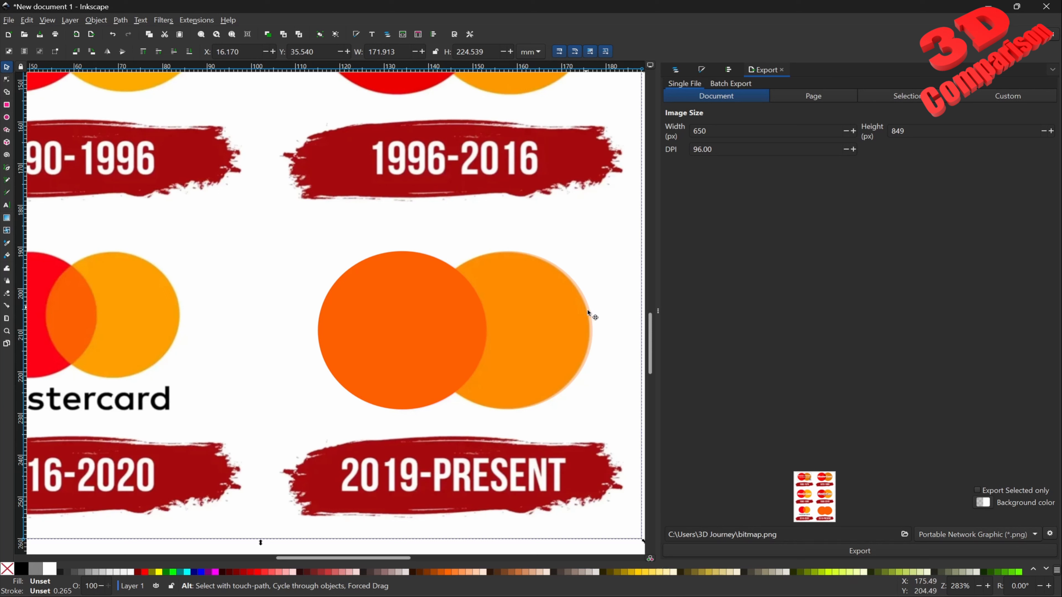
{"action": "left_click", "coordinate": [560, 341]}
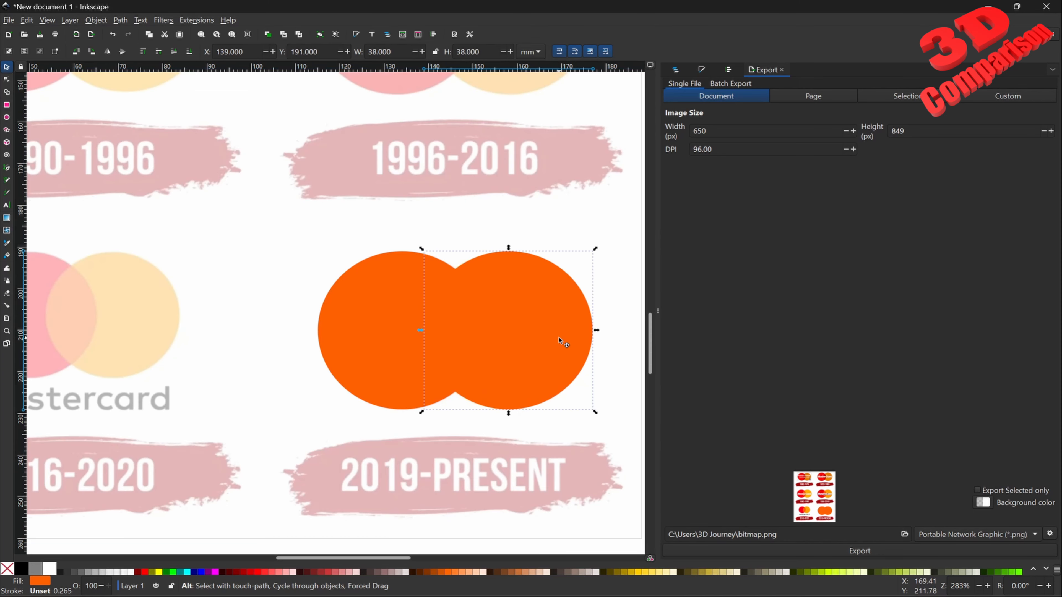
{"action": "scroll", "coordinate": [560, 338], "scroll_direction": "down", "scroll_amount": 1}
{"action": "left_click", "coordinate": [559, 296]}
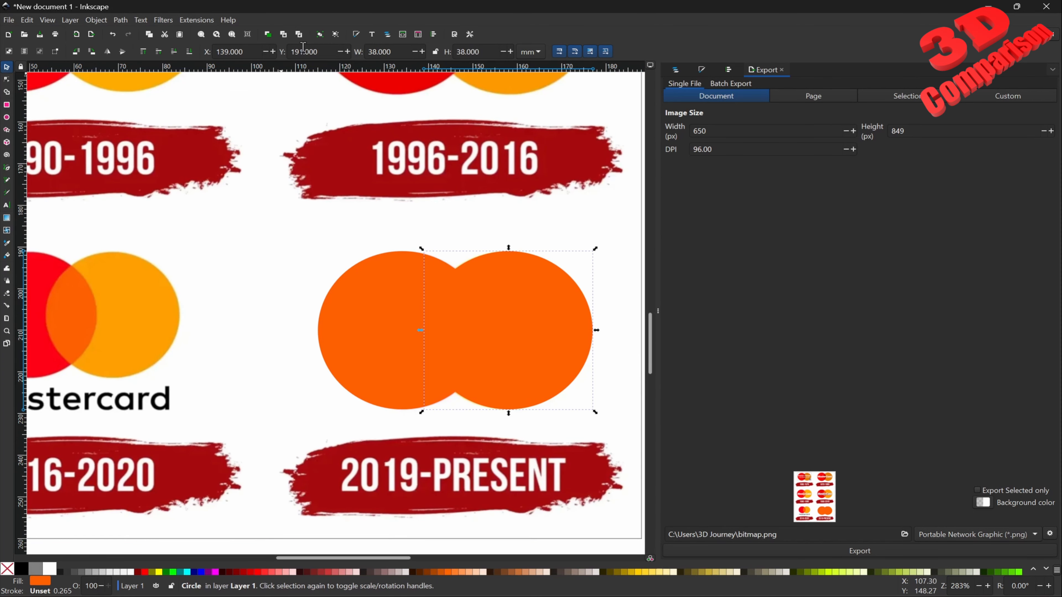
{"action": "triple_click", "coordinate": [245, 51]}
{"action": "type", "text": "138.5"}
{"action": "key", "text": "Return"}
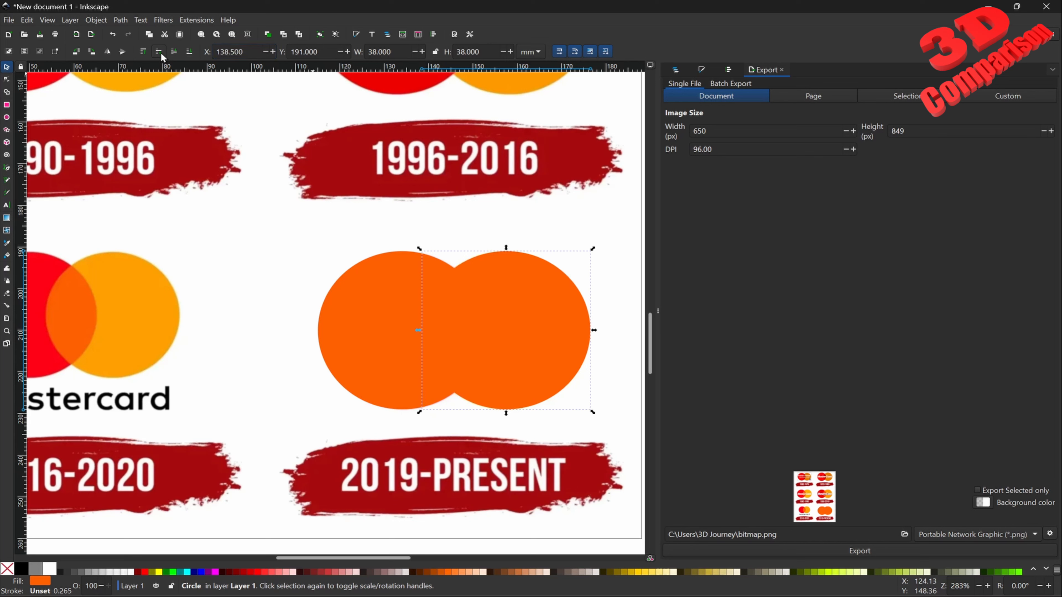
Check the alignment of both drawn circles against the 2019-PRESENT logo in the image beneath.
{"action": "left_click", "coordinate": [546, 324], "text": "alt"}
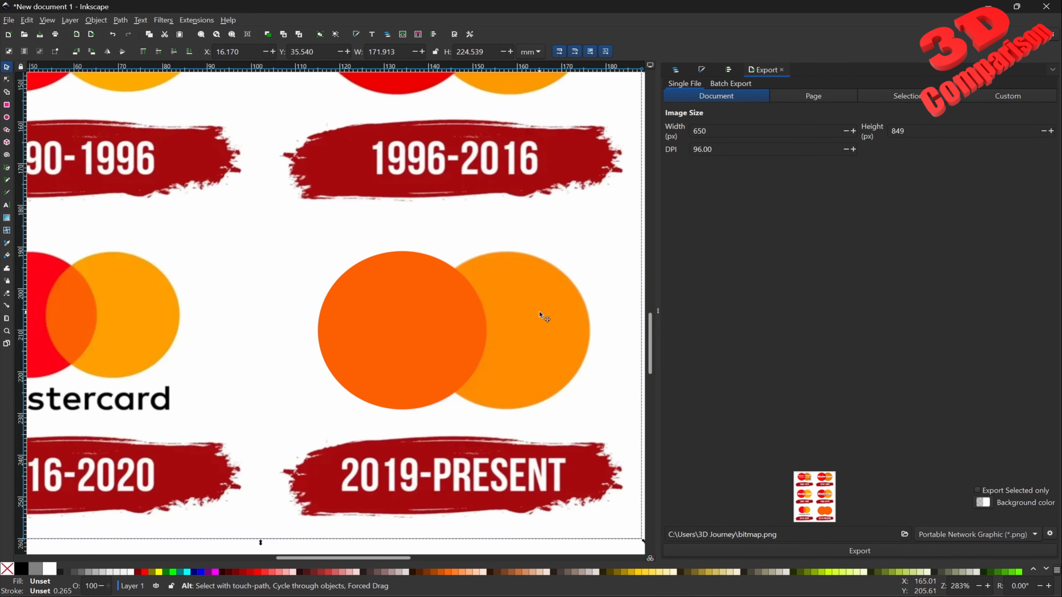
{"action": "left_click", "coordinate": [539, 312]}
{"action": "left_click", "coordinate": [386, 292]}
{"action": "scroll", "coordinate": [386, 291], "scroll_direction": "down", "scroll_amount": 1}
{"action": "scroll", "coordinate": [386, 293], "scroll_direction": "down", "scroll_amount": 2}
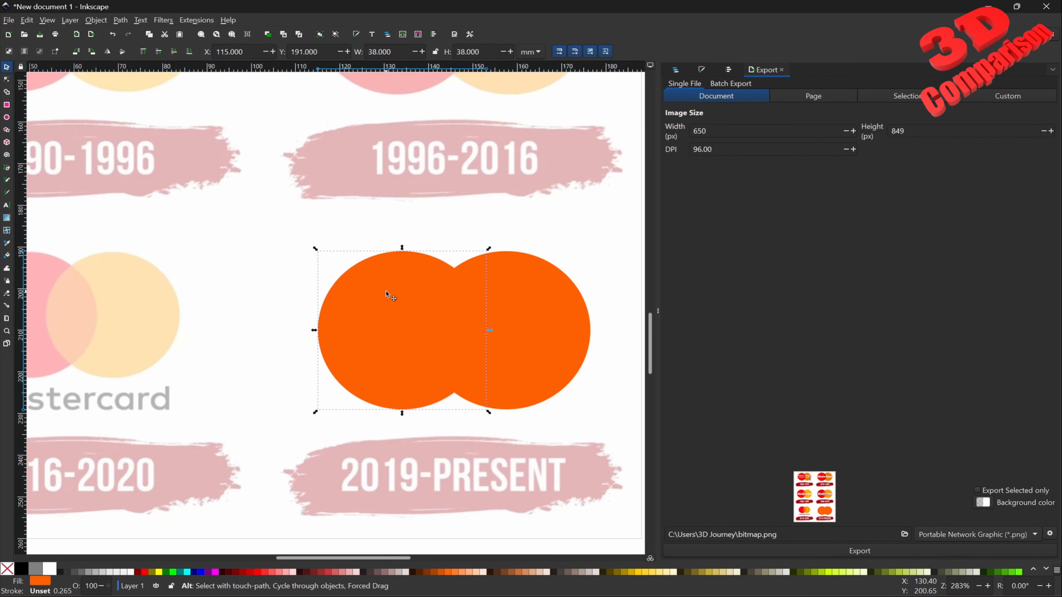
{"action": "scroll", "coordinate": [385, 292], "scroll_direction": "down", "scroll_amount": 1}
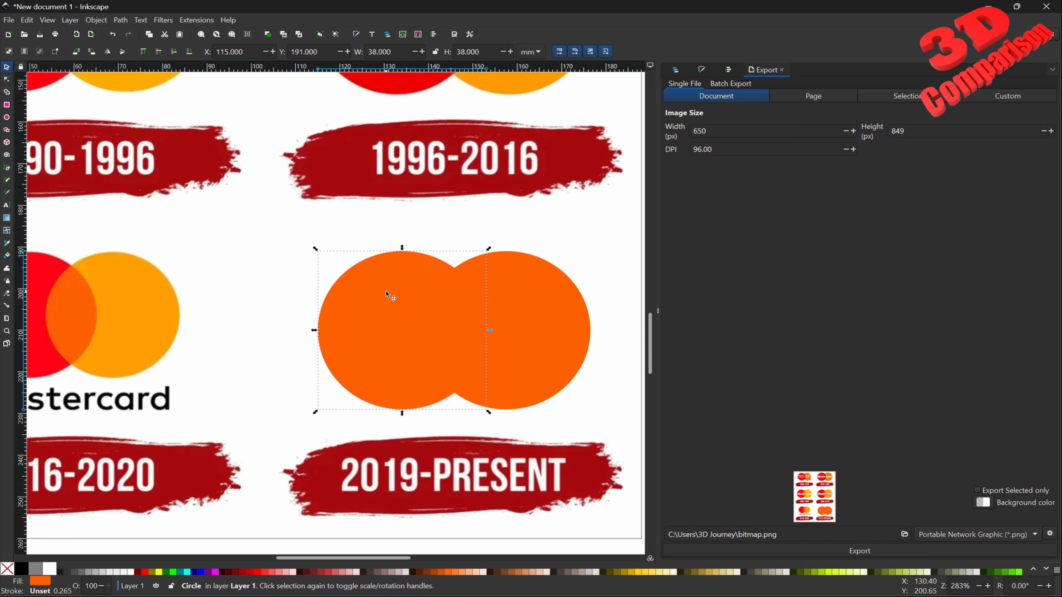
{"action": "left_click", "coordinate": [519, 307]}
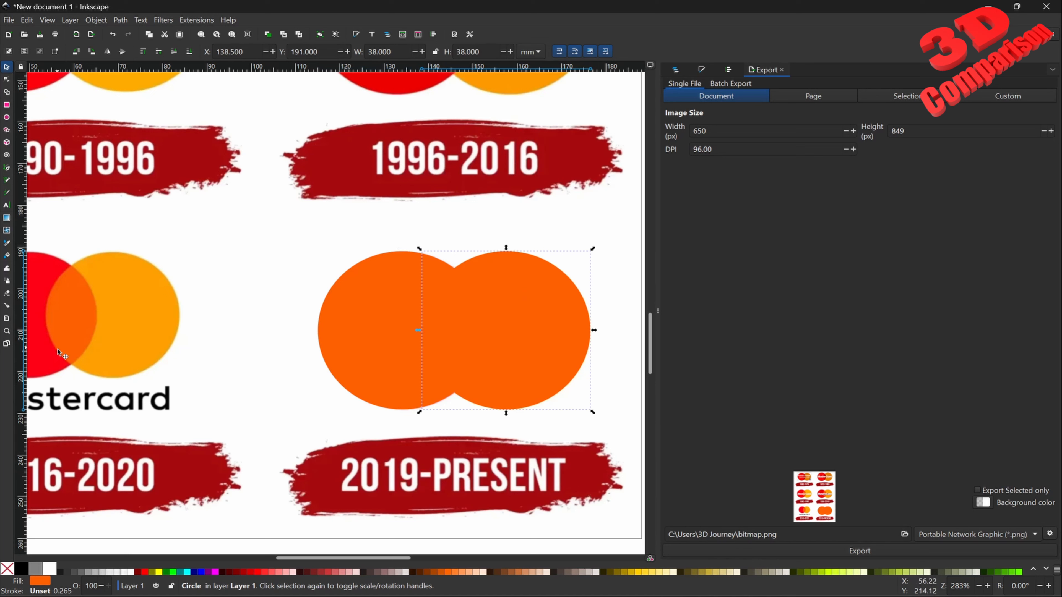
Try to apply Intersection with only the circle over the logo's yellow circle selected.
{"action": "left_click", "coordinate": [377, 316]}
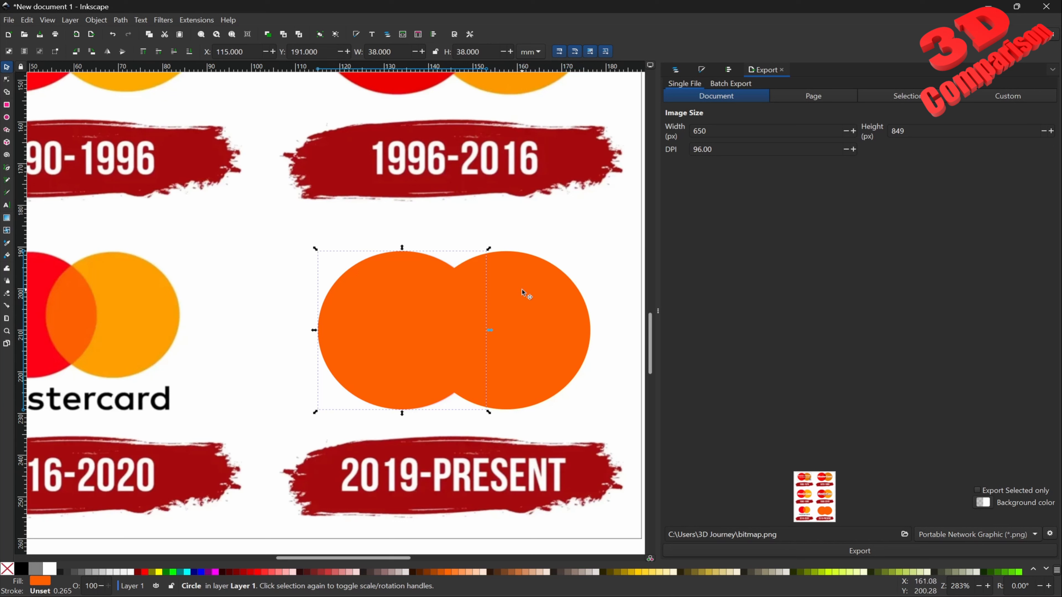
{"action": "left_click", "coordinate": [526, 296]}
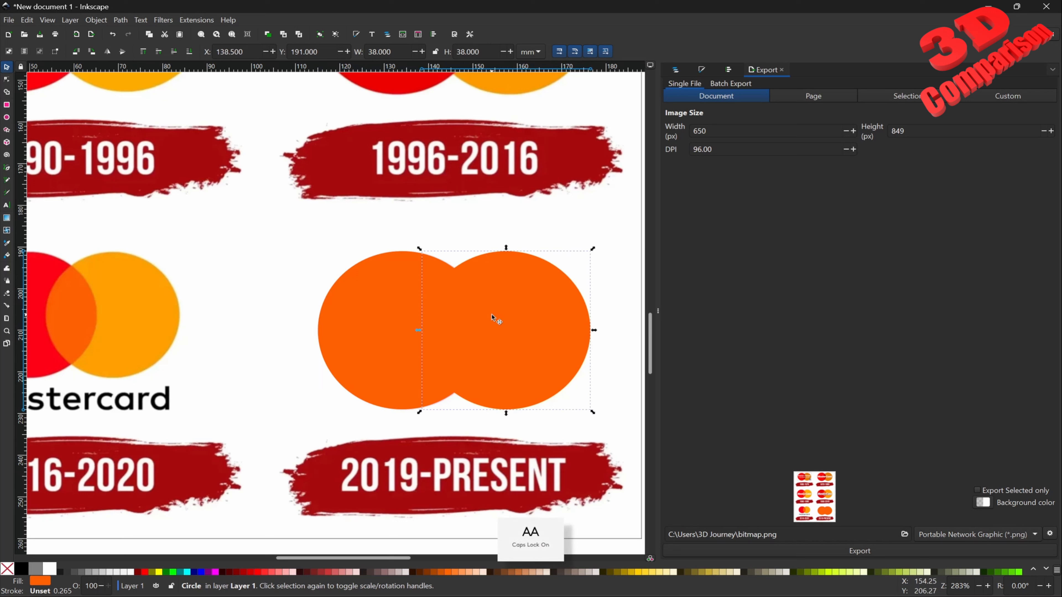
{"action": "key", "text": "Caps_Lock"}
{"action": "left_click", "coordinate": [110, 21]}
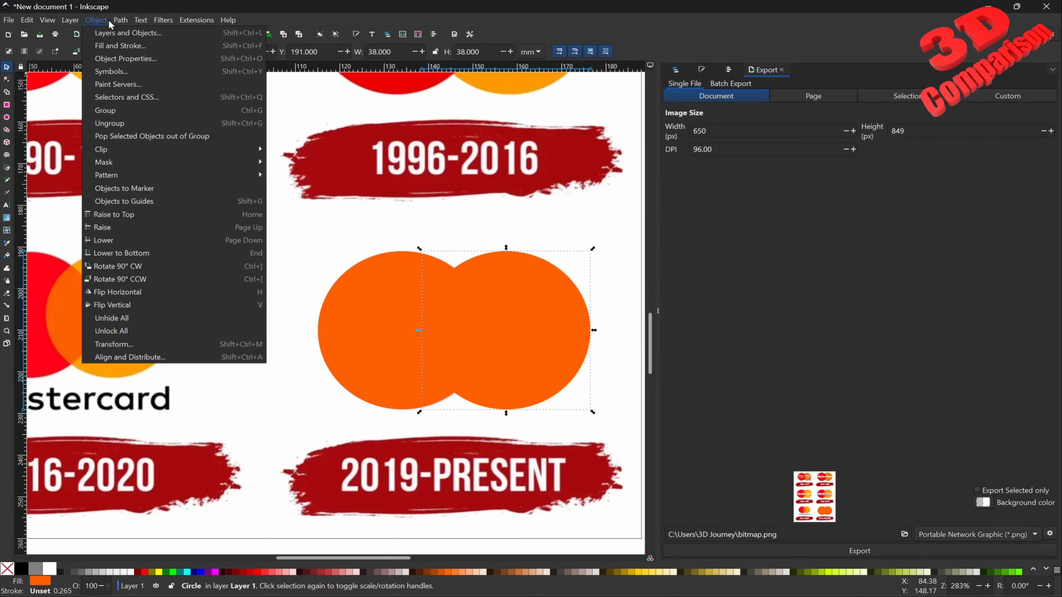
{"action": "mouse_move", "coordinate": [122, 23]}
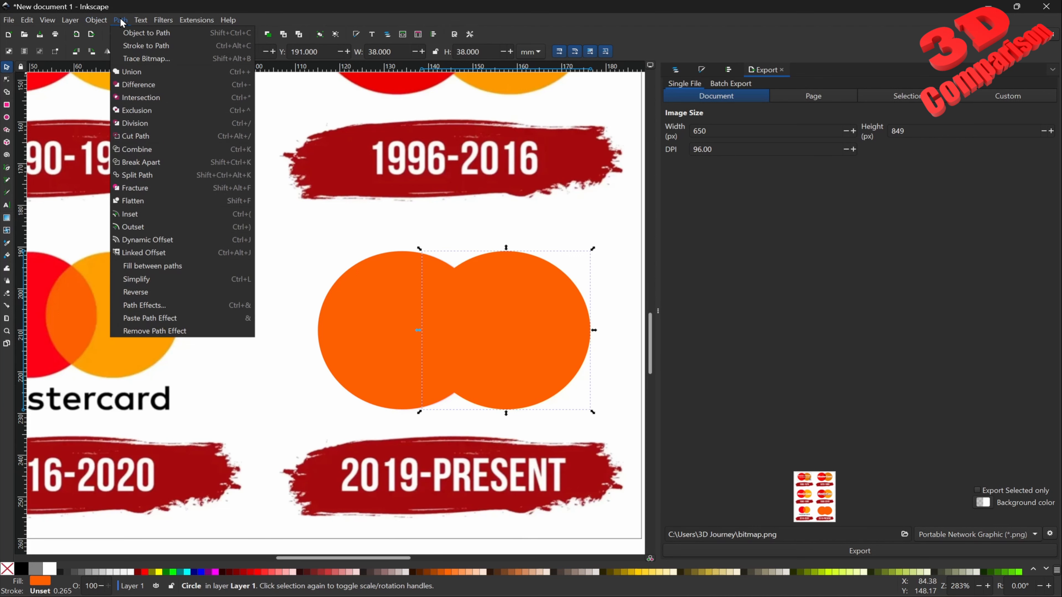
{"action": "left_click", "coordinate": [174, 100]}
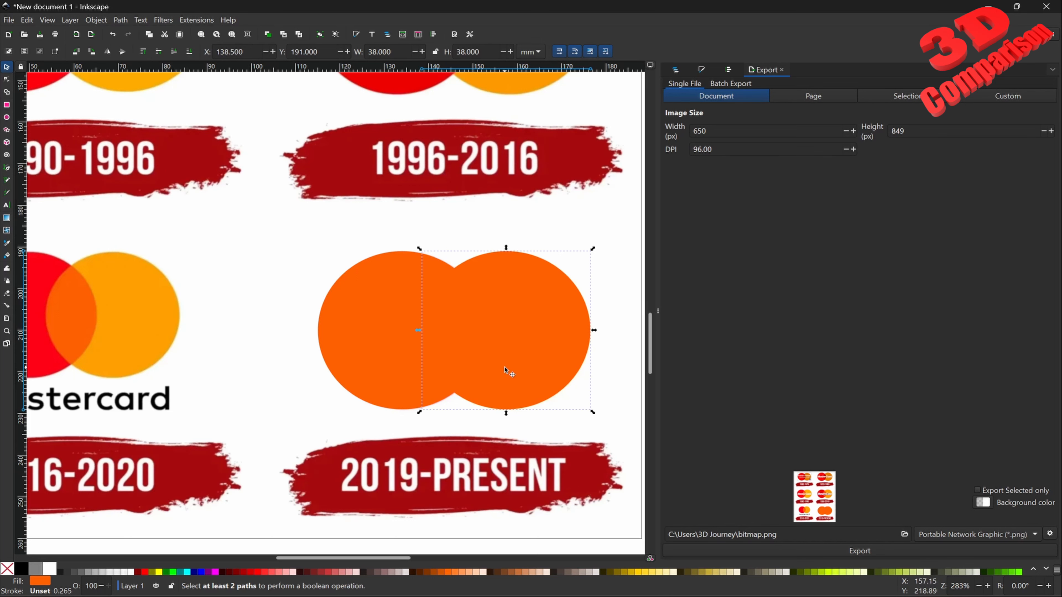
Try intersecting the two original circles without duplicating them, and undo the intersection.
{"action": "left_click", "coordinate": [392, 321], "text": "shift"}
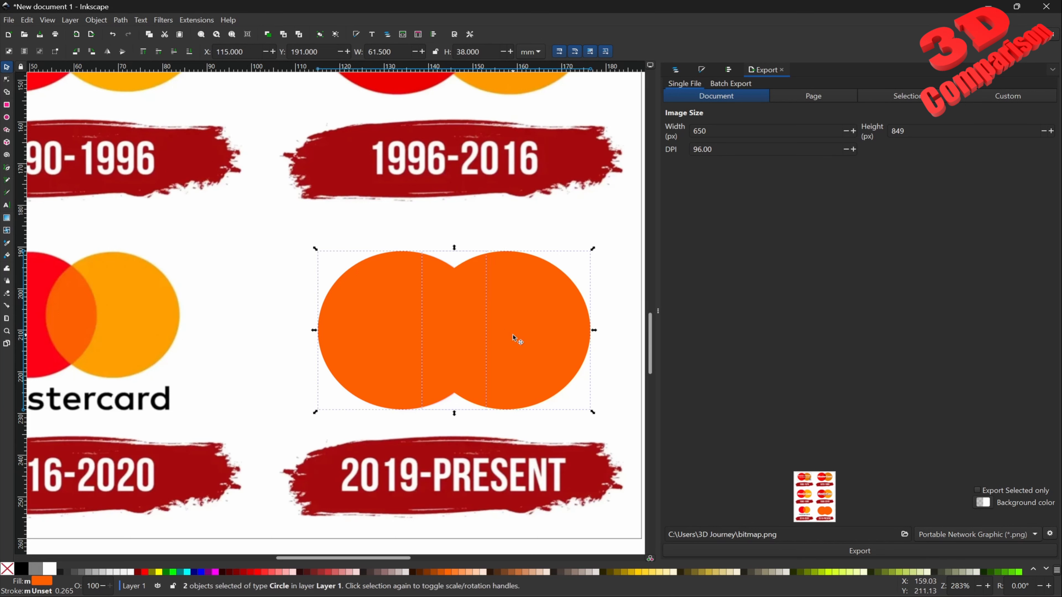
{"action": "left_click", "coordinate": [120, 20]}
{"action": "left_click", "coordinate": [141, 97]}
{"action": "left_click_drag", "start_coordinate": [460, 309], "coordinate": [298, 271]}
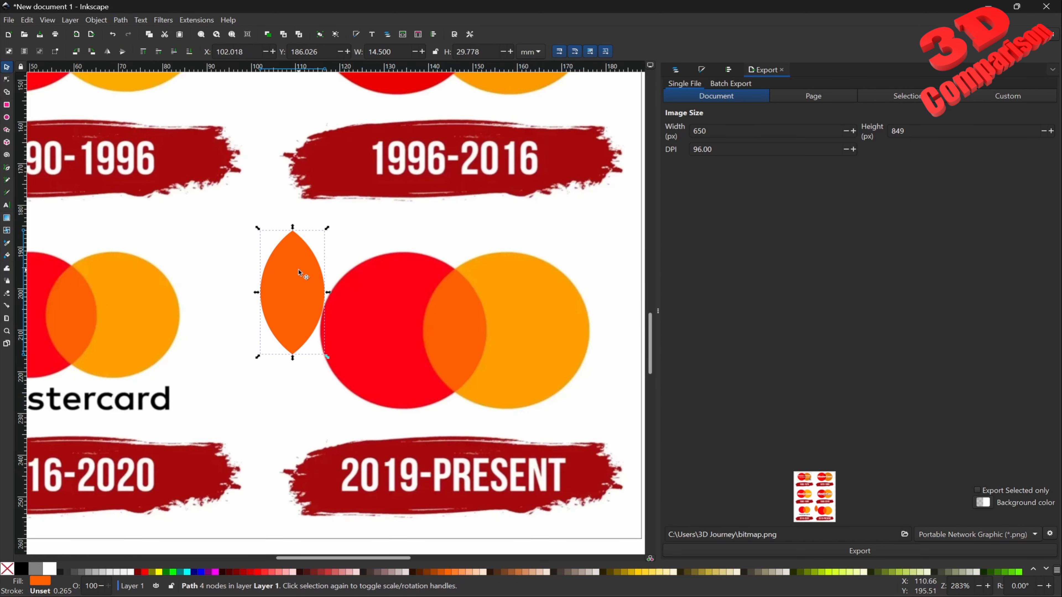
{"action": "key", "text": "ctrl+z"}
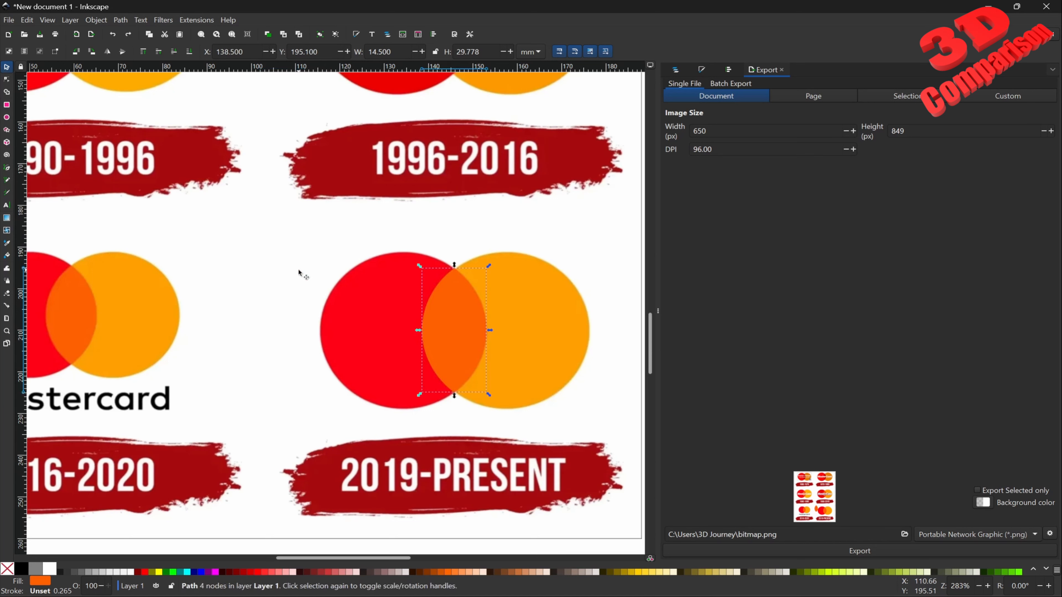
{"action": "key", "text": "ctrl+z"}
Duplicate the two orange circles together and intersect one pair to create the overlap shape between them.
{"action": "left_click", "coordinate": [468, 314]}
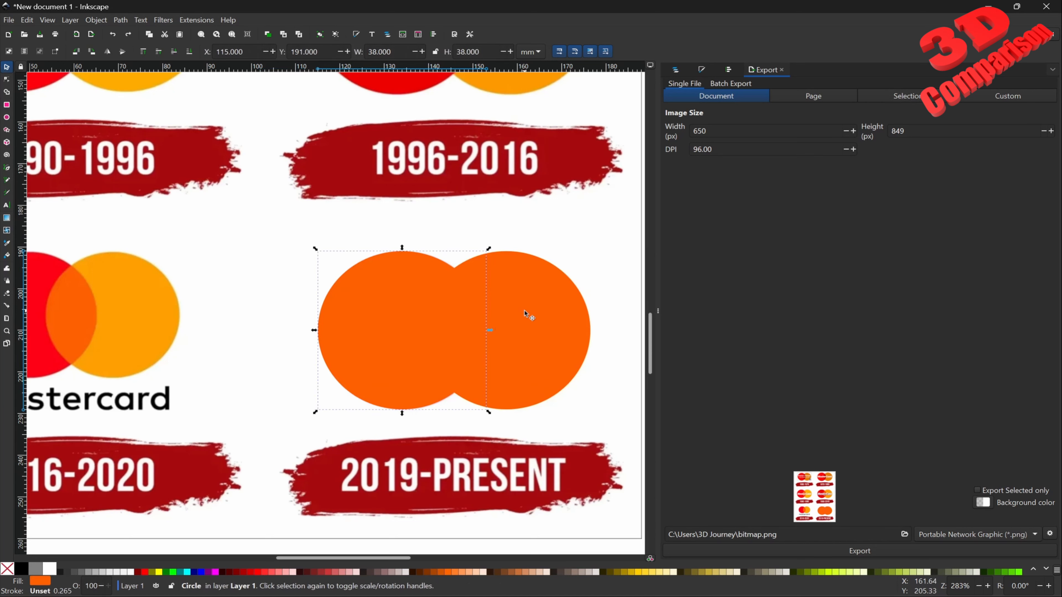
{"action": "left_click", "coordinate": [526, 295], "text": "shift"}
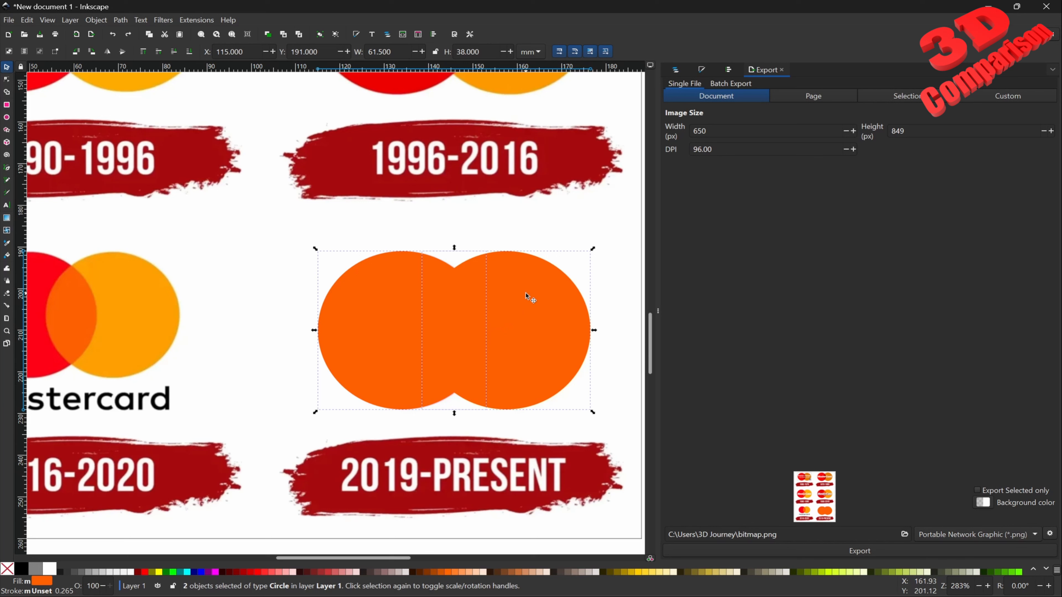
{"action": "right_click", "coordinate": [526, 295]}
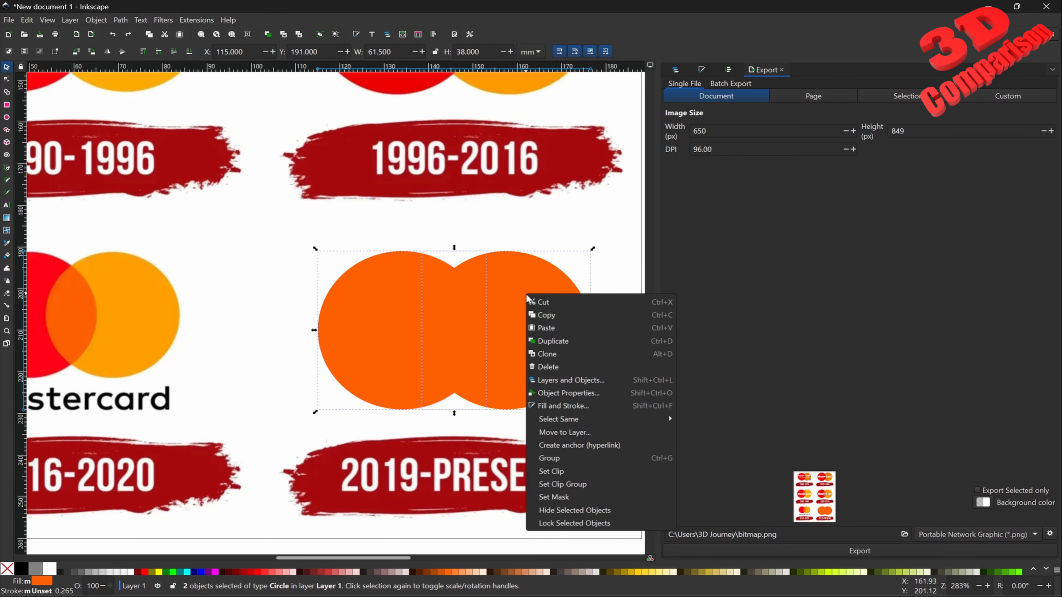
{"action": "left_click", "coordinate": [569, 339]}
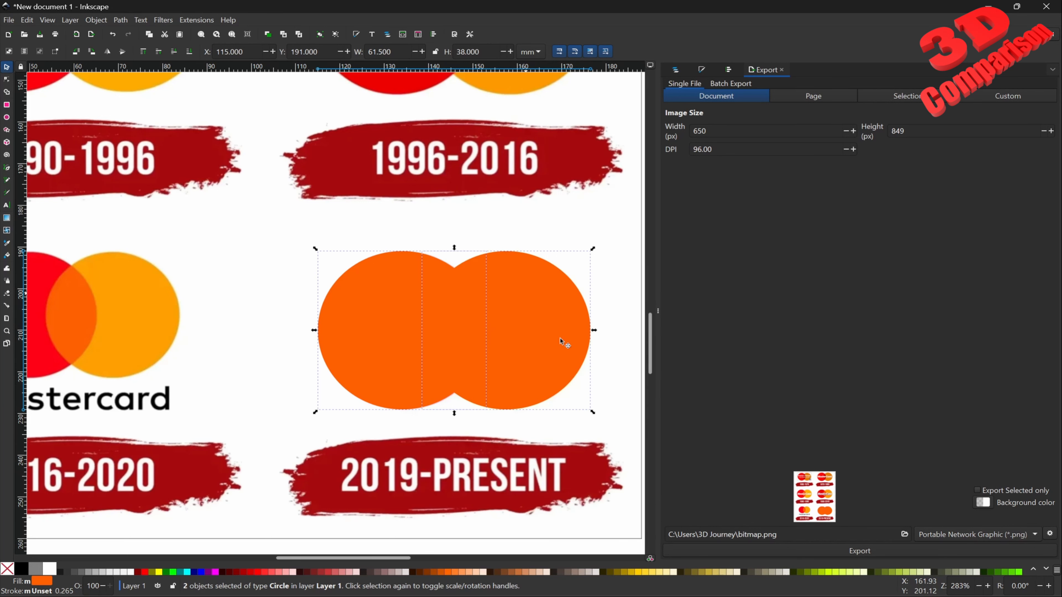
{"action": "left_click", "coordinate": [120, 21]}
{"action": "left_click", "coordinate": [148, 100]}
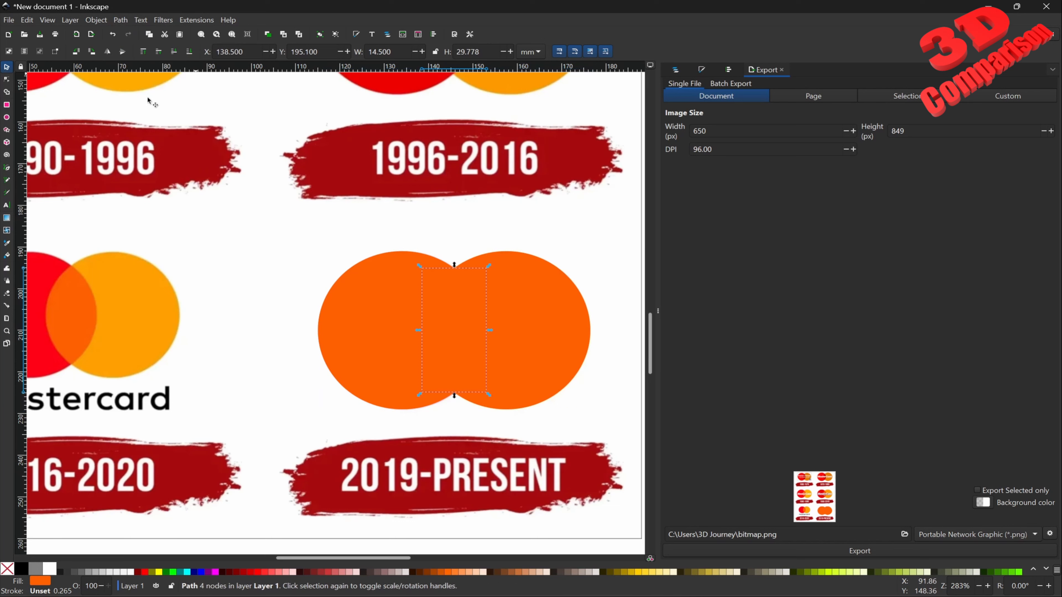
Move the overlap shape and the circle over the logo's yellow circle aside to check the separate pieces, and undo these changes.
{"action": "left_click_drag", "start_coordinate": [458, 330], "coordinate": [317, 246]}
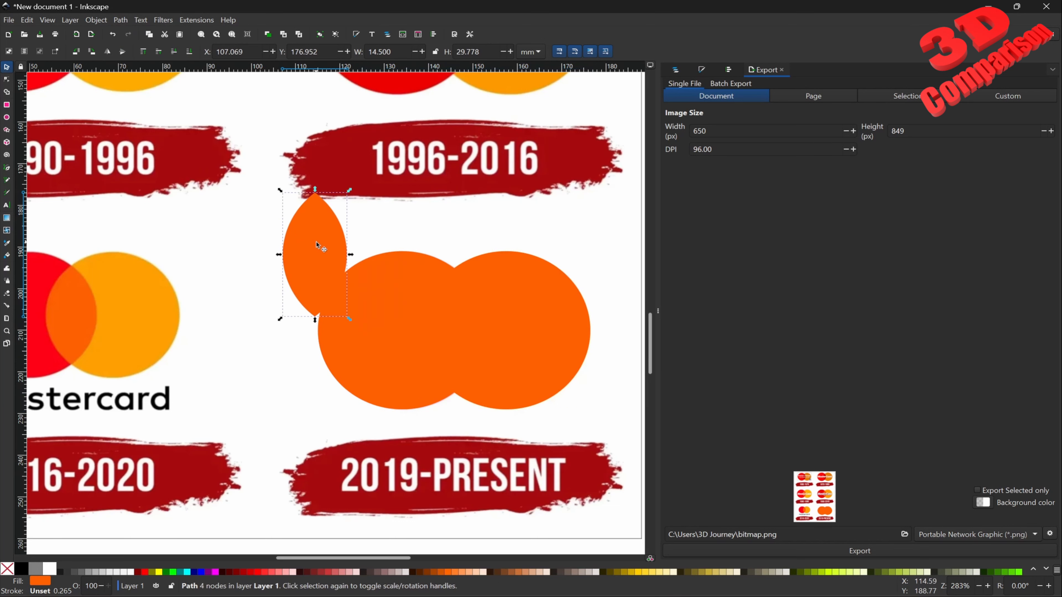
{"action": "key", "text": "Delete"}
{"action": "left_click", "coordinate": [518, 300]}
{"action": "left_click_drag", "start_coordinate": [515, 298], "coordinate": [552, 234]}
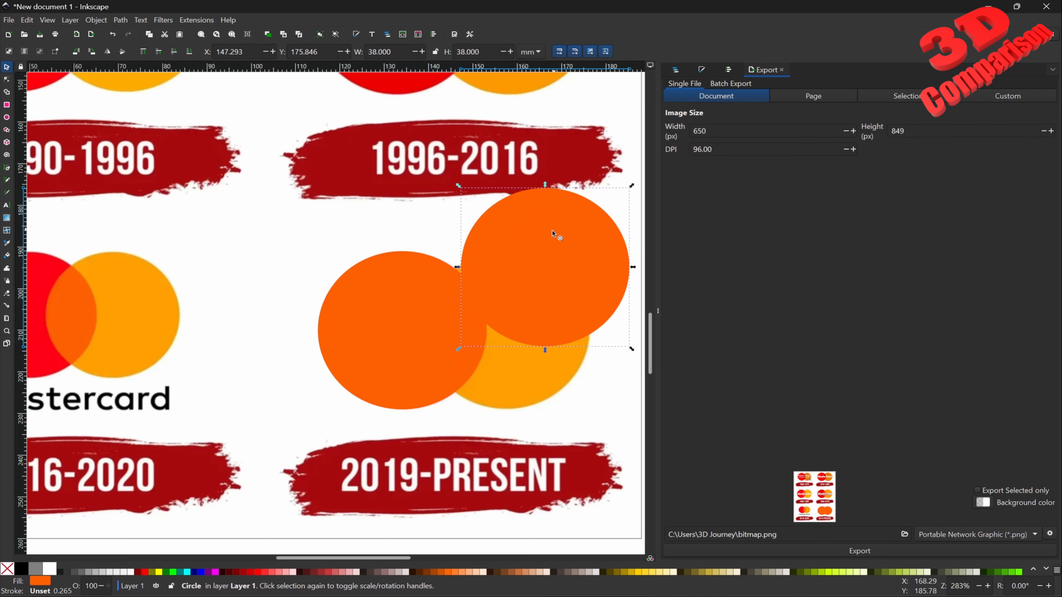
{"action": "key", "text": "ctrl+z"}
{"action": "key", "text": "ctrl+z"}
{"action": "key", "text": "ctrl+z"}
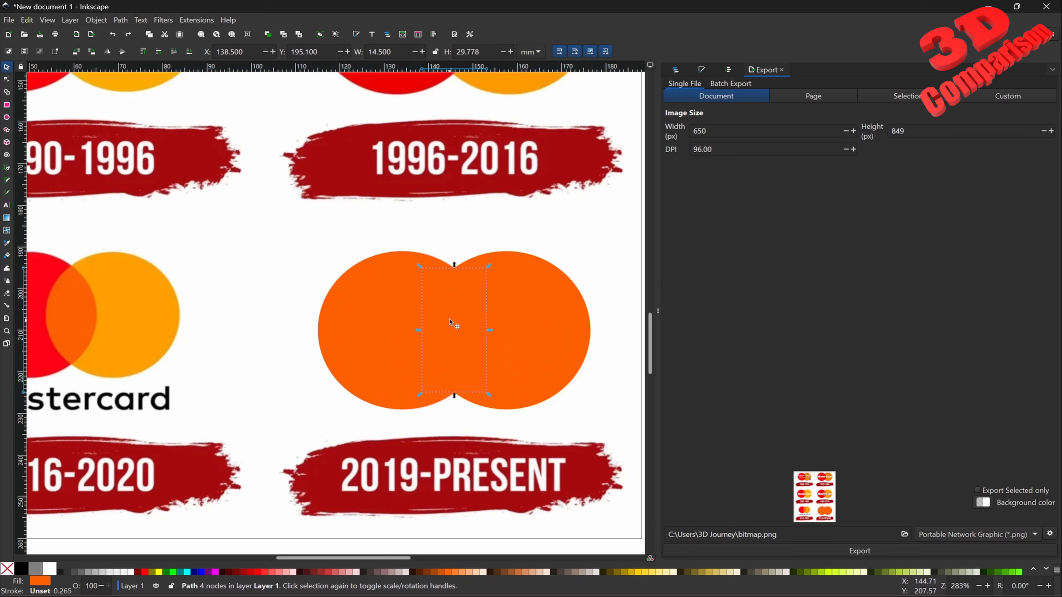
{"action": "left_click_drag", "start_coordinate": [449, 322], "coordinate": [144, 211]}
{"action": "key", "text": "ctrl+z"}
Select the circle covering the logo's red circle and view the Ellipse/Arc tool's style preferences.
{"action": "left_click", "coordinate": [362, 328]}
{"action": "left_click_drag", "start_coordinate": [380, 559], "coordinate": [353, 559]}
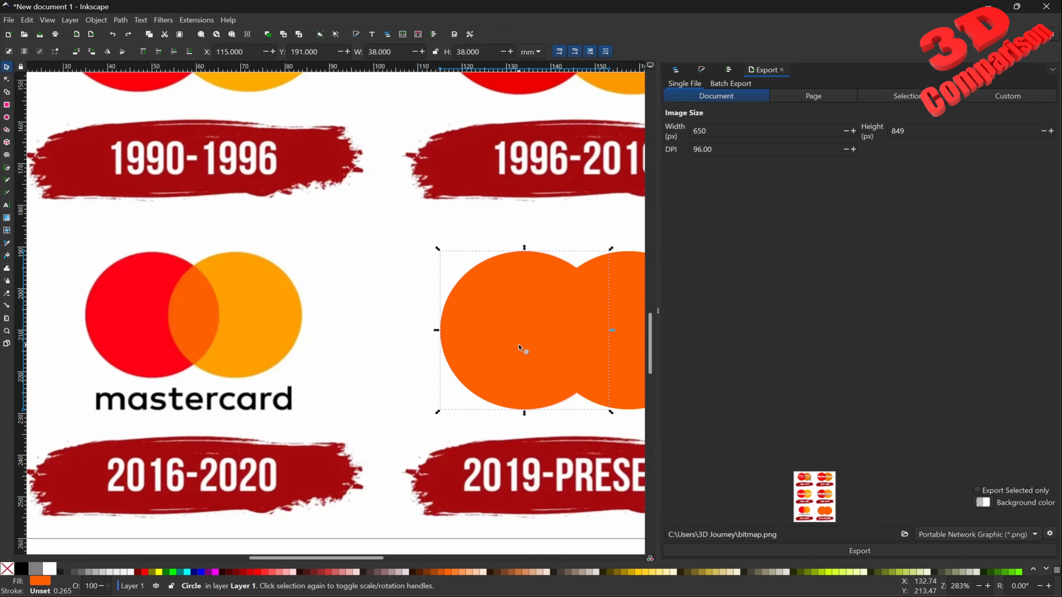
{"action": "key", "text": "e"}
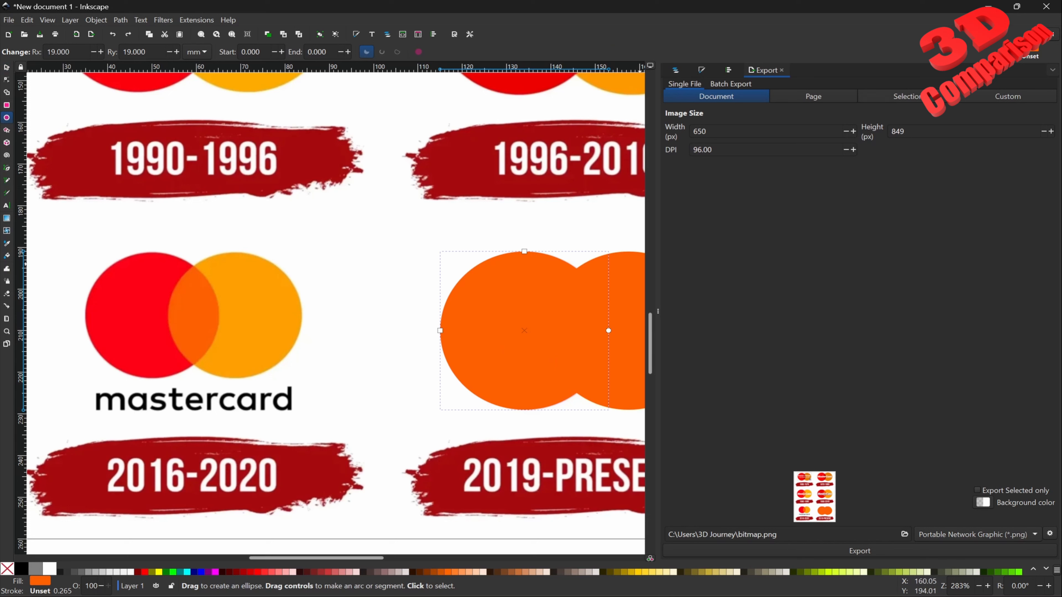
{"action": "left_click", "coordinate": [1033, 54]}
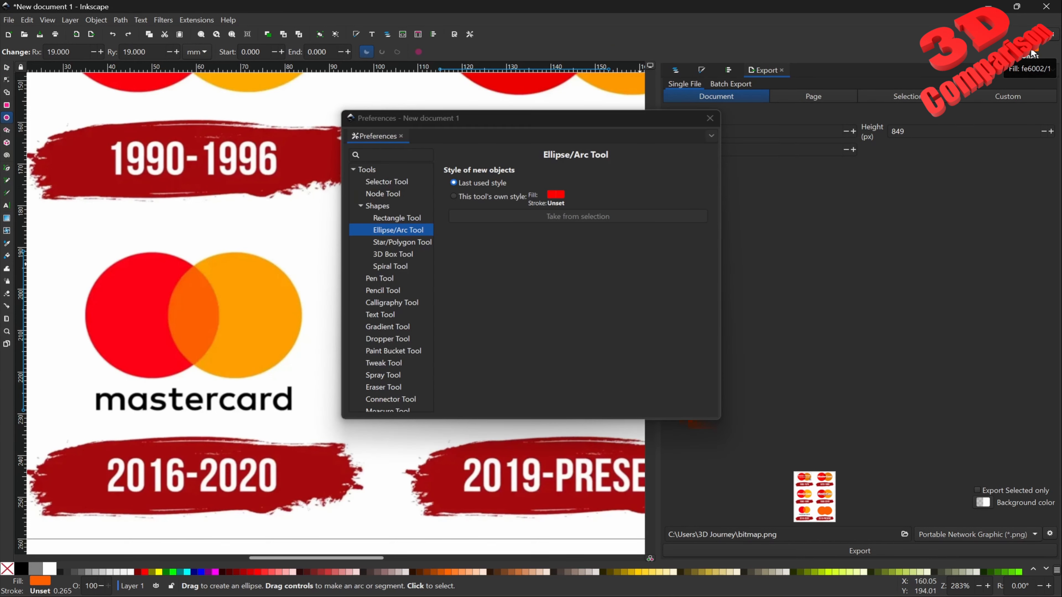
{"action": "left_click", "coordinate": [710, 118]}
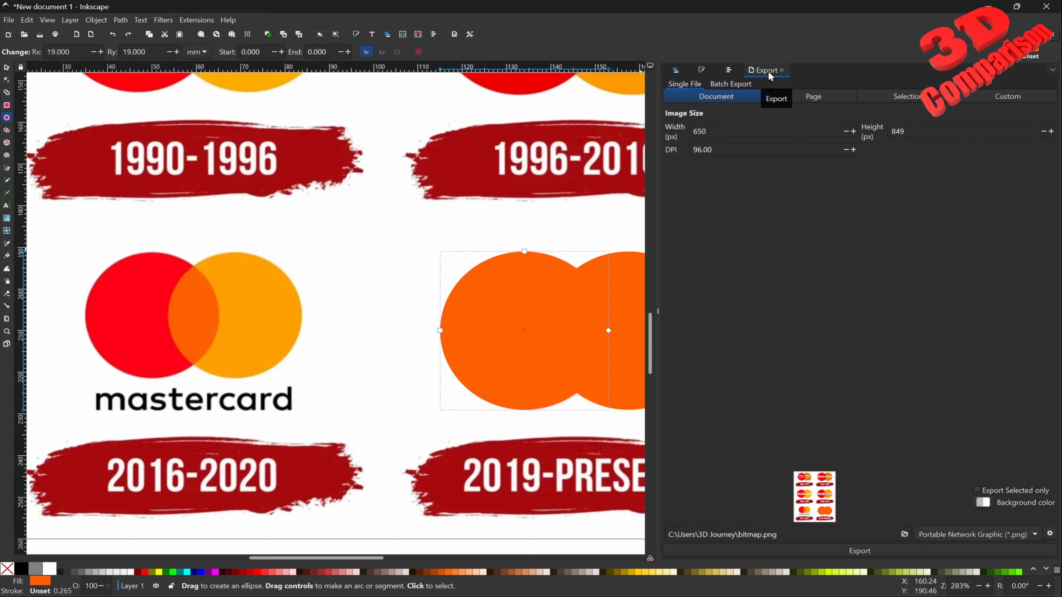
Close the Export settings and fill the circle over the logo's red circle with the red sampled from the 2016-2020 logo.
{"action": "left_click", "coordinate": [780, 71]}
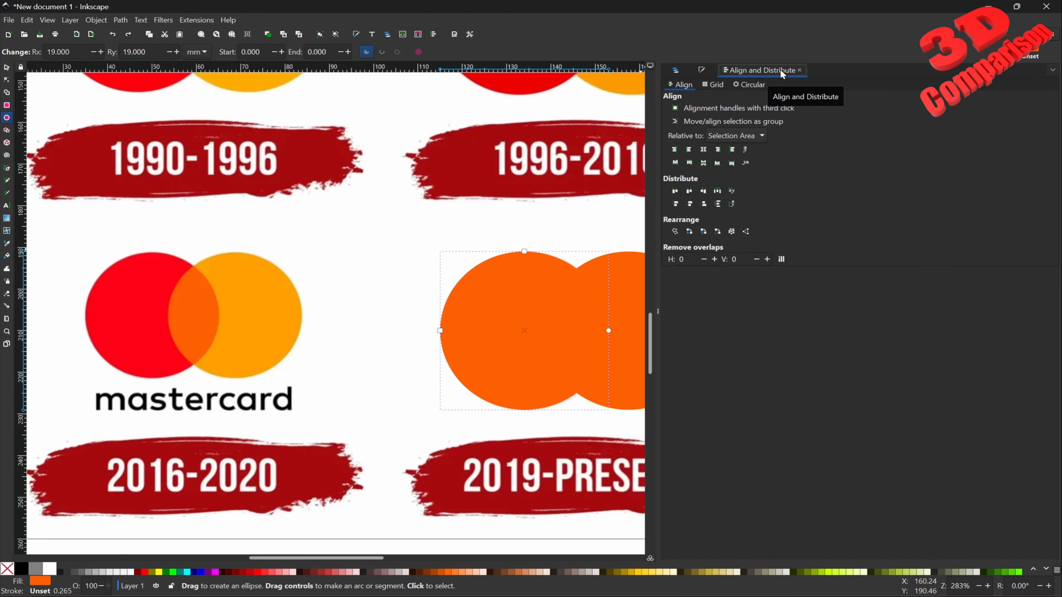
{"action": "left_click", "coordinate": [703, 70]}
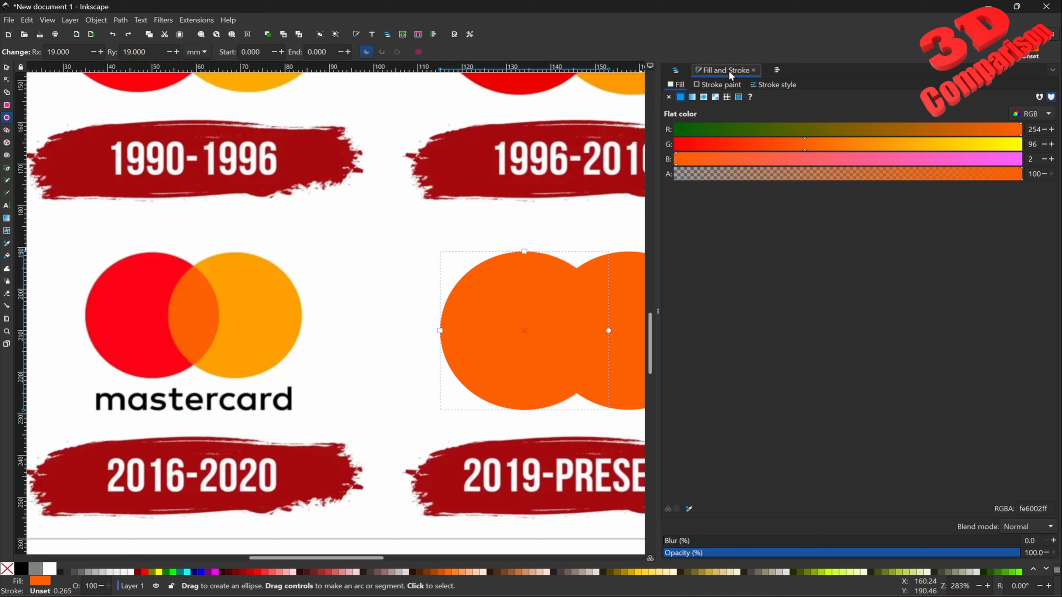
{"action": "left_click", "coordinate": [1056, 71]}
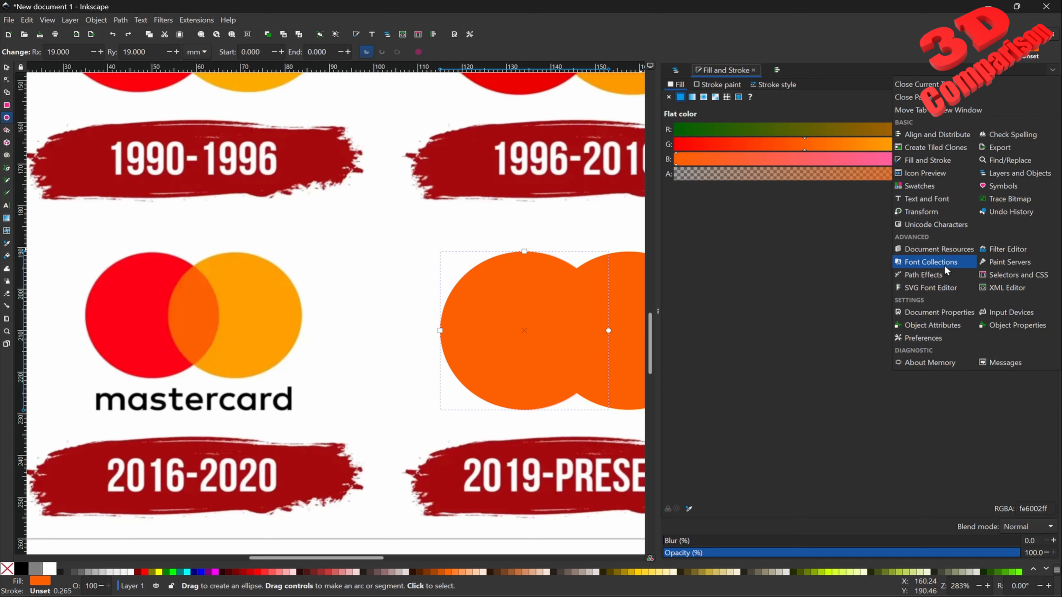
{"action": "left_click", "coordinate": [844, 69]}
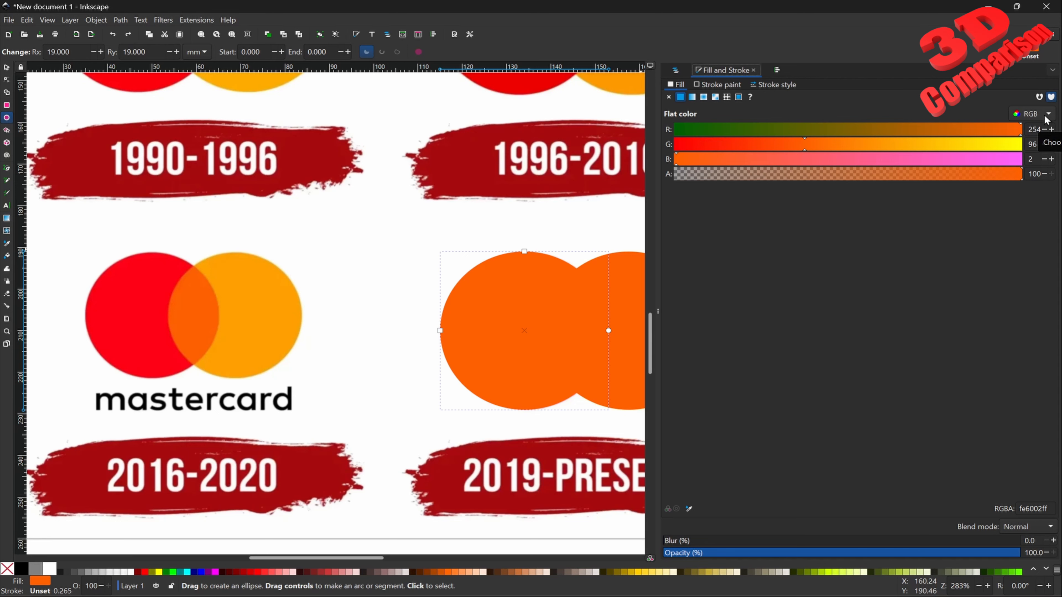
{"action": "left_click", "coordinate": [690, 506]}
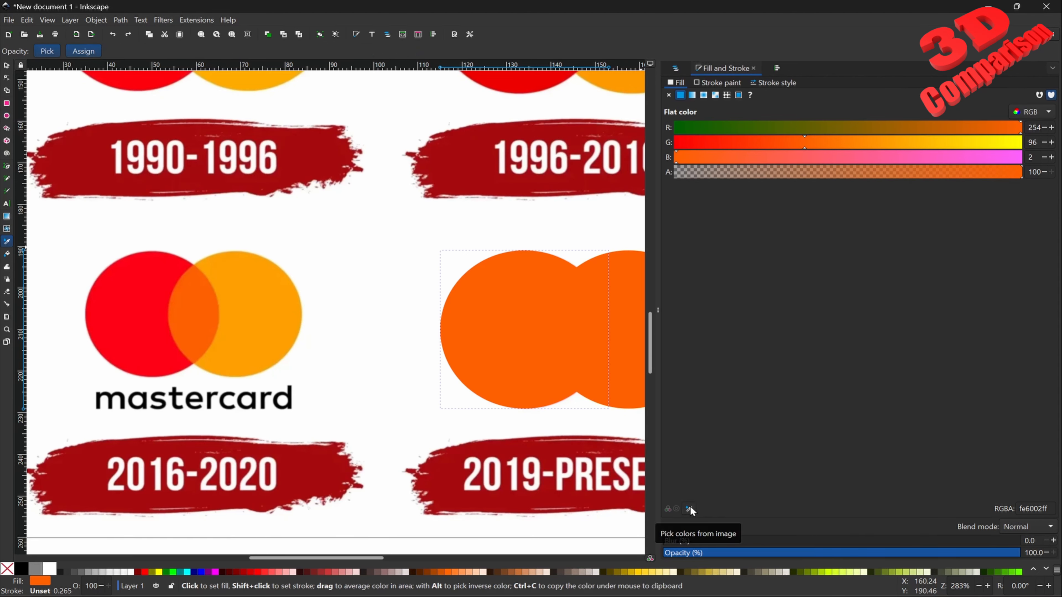
{"action": "left_click", "coordinate": [132, 309]}
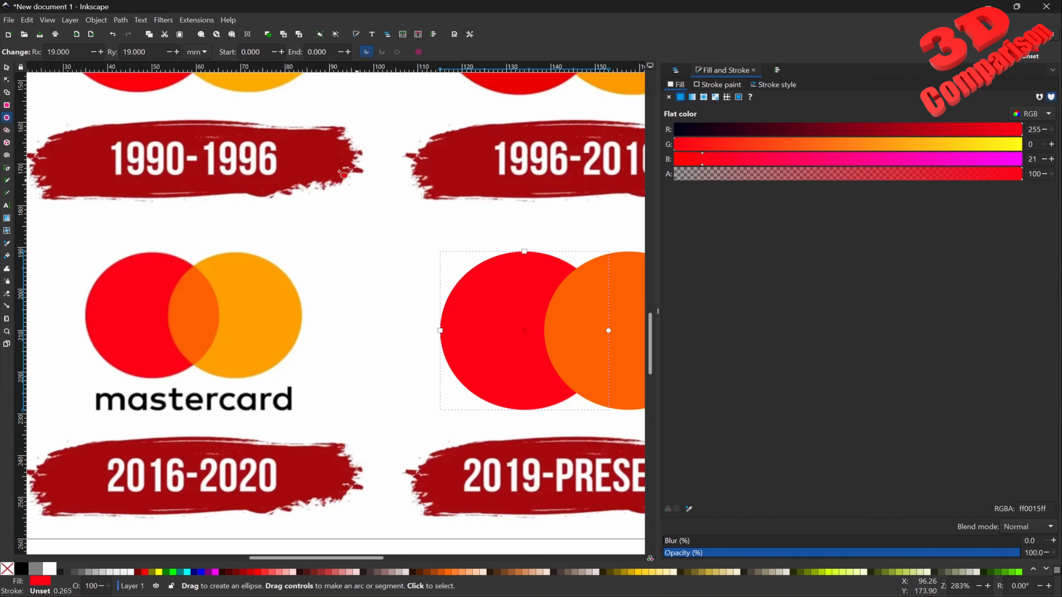
Fill the circle over the logo's yellow circle with the yellow sampled from the 2016-2020 logo.
{"action": "left_click", "coordinate": [6, 68]}
{"action": "left_click", "coordinate": [635, 293]}
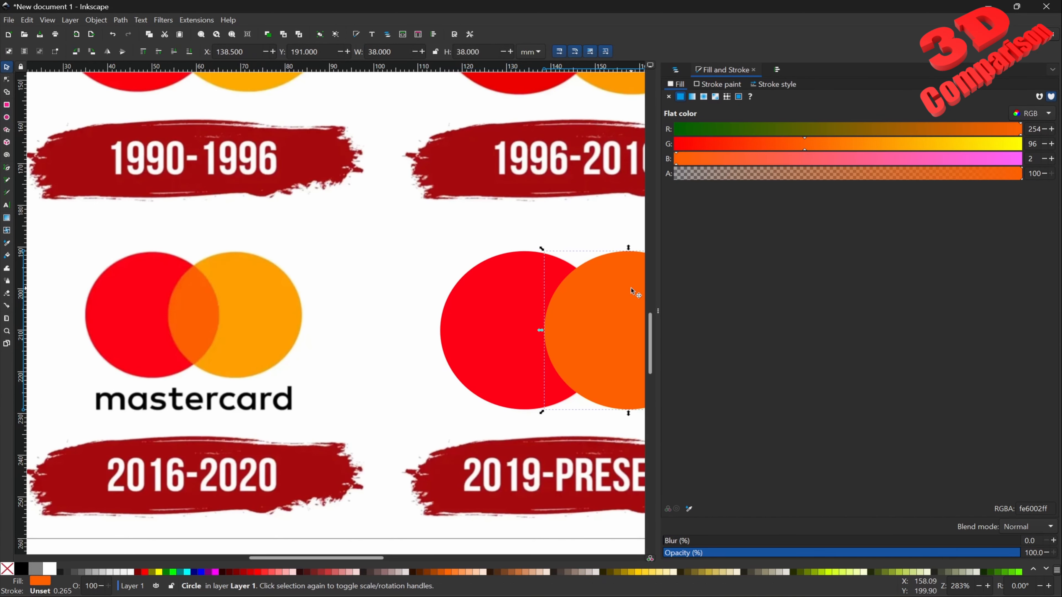
{"action": "left_click", "coordinate": [689, 509]}
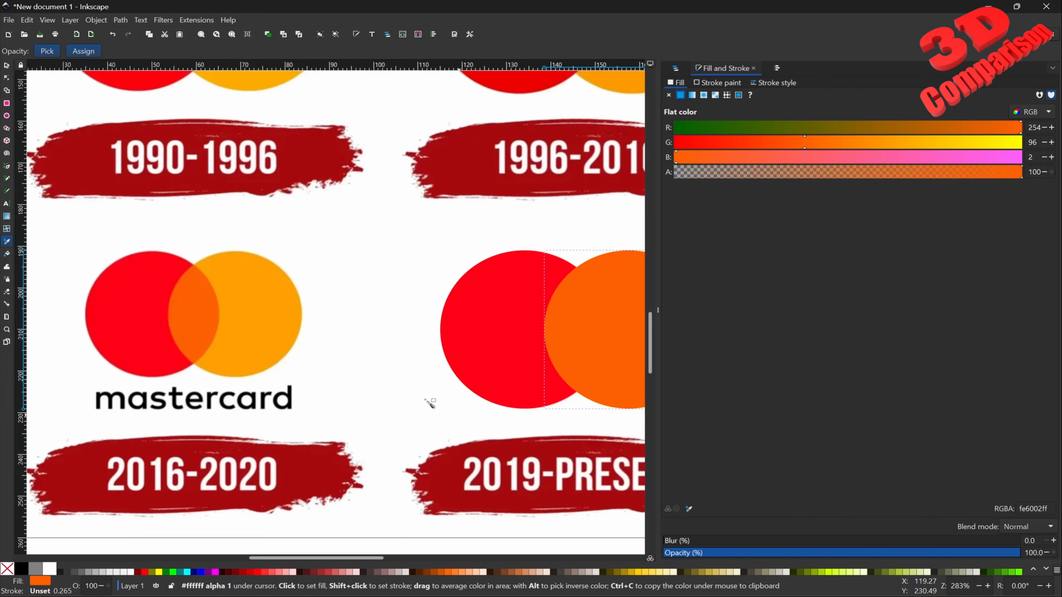
{"action": "left_click", "coordinate": [271, 317]}
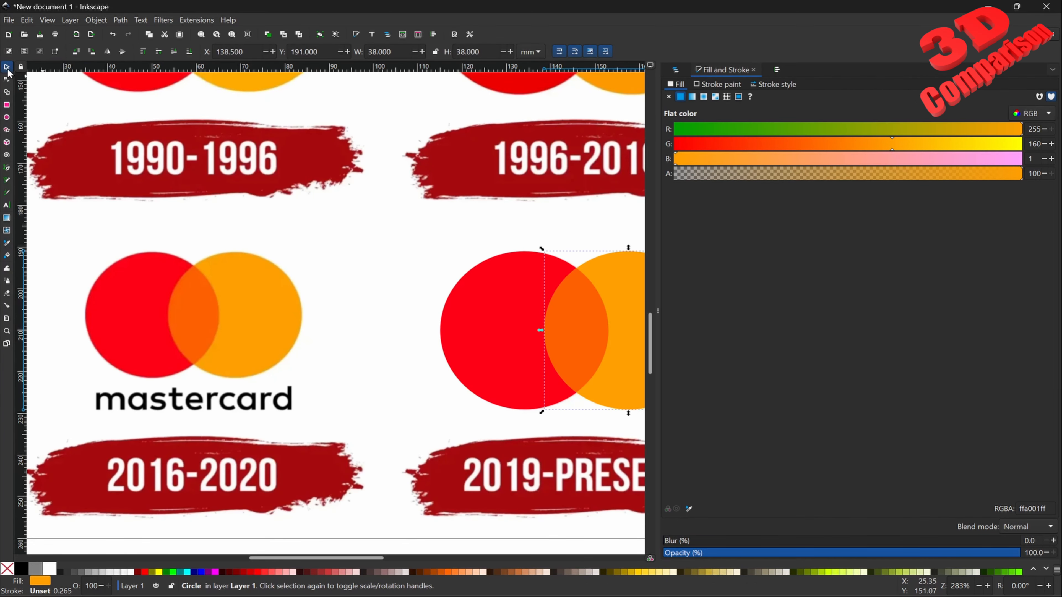
Check the fill colour of the overlap shape between the red and yellow circles.
{"action": "left_click", "coordinate": [558, 322]}
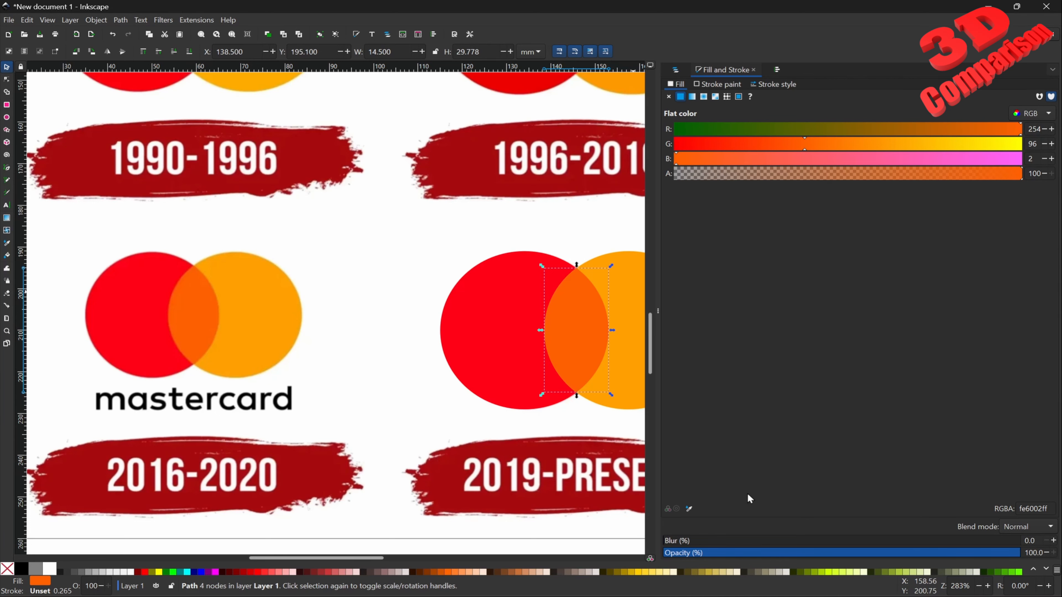
{"action": "left_click", "coordinate": [689, 509]}
{"action": "key", "text": "s"}
Group the red circle, the yellow circle and the orange overlap shape of the 2019-PRESENT logo.
{"action": "left_click", "coordinate": [502, 288]}
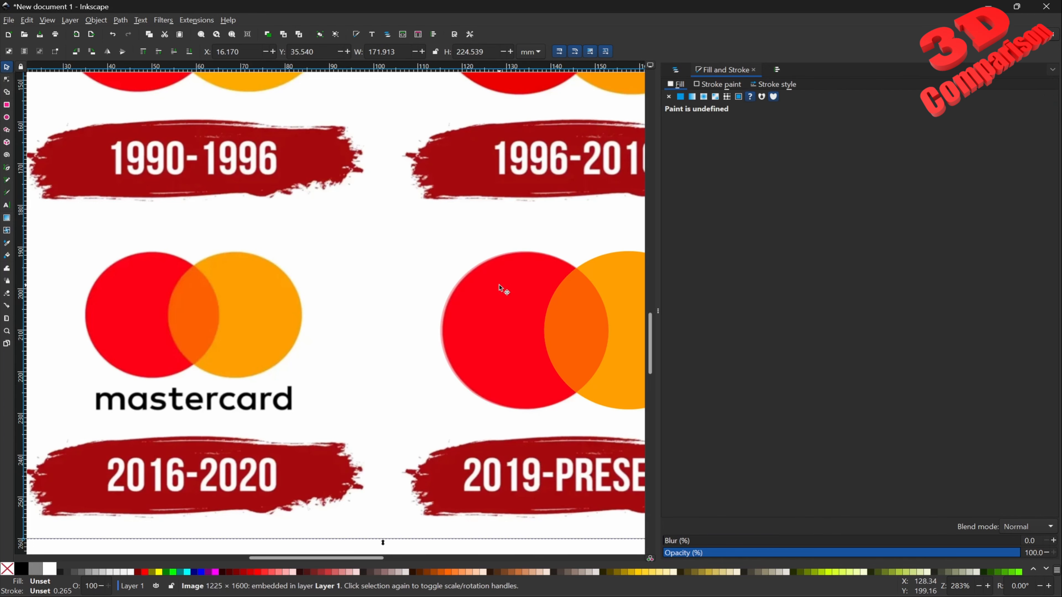
{"action": "scroll", "coordinate": [503, 287], "scroll_direction": "down", "scroll_amount": 2, "text": "ctrl"}
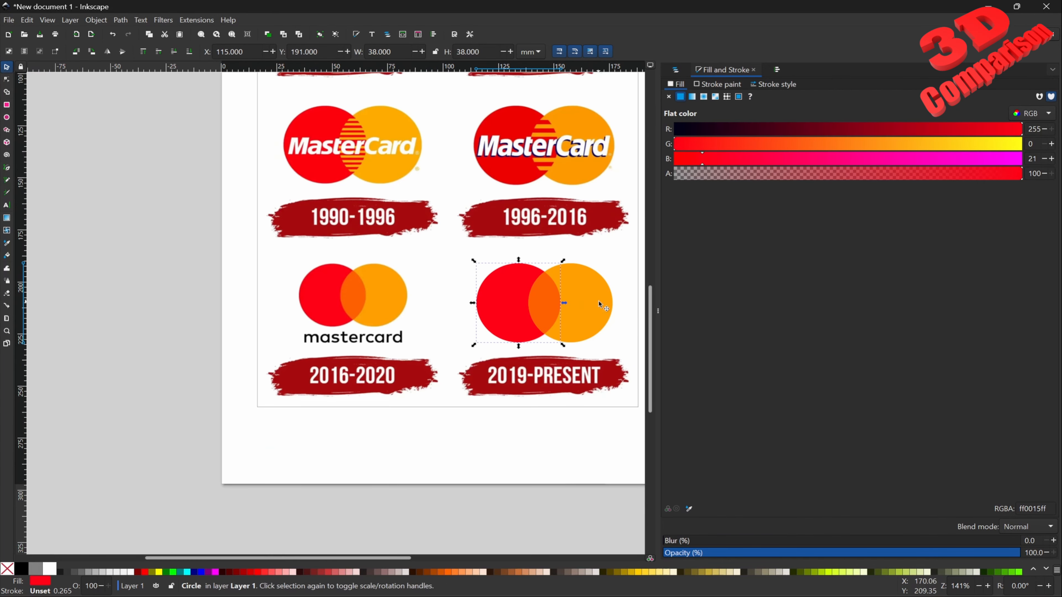
{"action": "left_click", "coordinate": [601, 305], "text": "shift"}
{"action": "left_click", "coordinate": [534, 303], "text": "shift"}
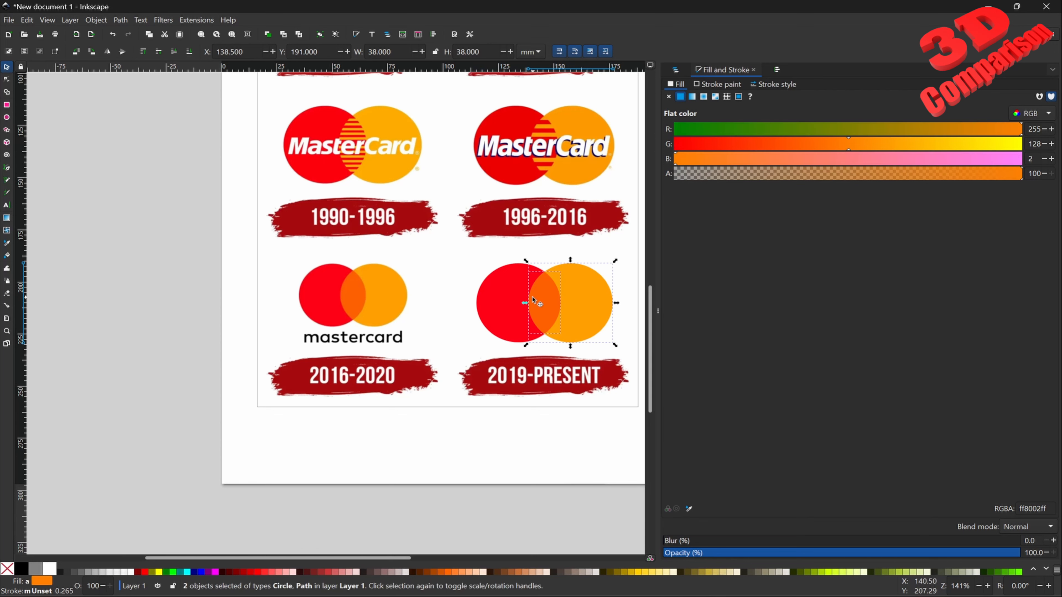
{"action": "right_click", "coordinate": [497, 297]}
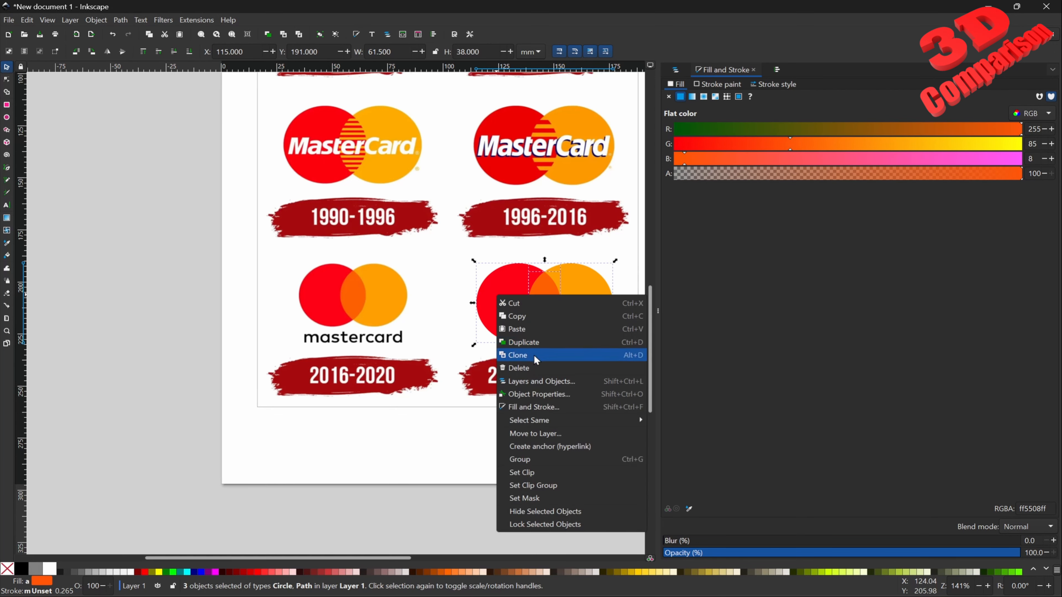
{"action": "left_click", "coordinate": [542, 459]}
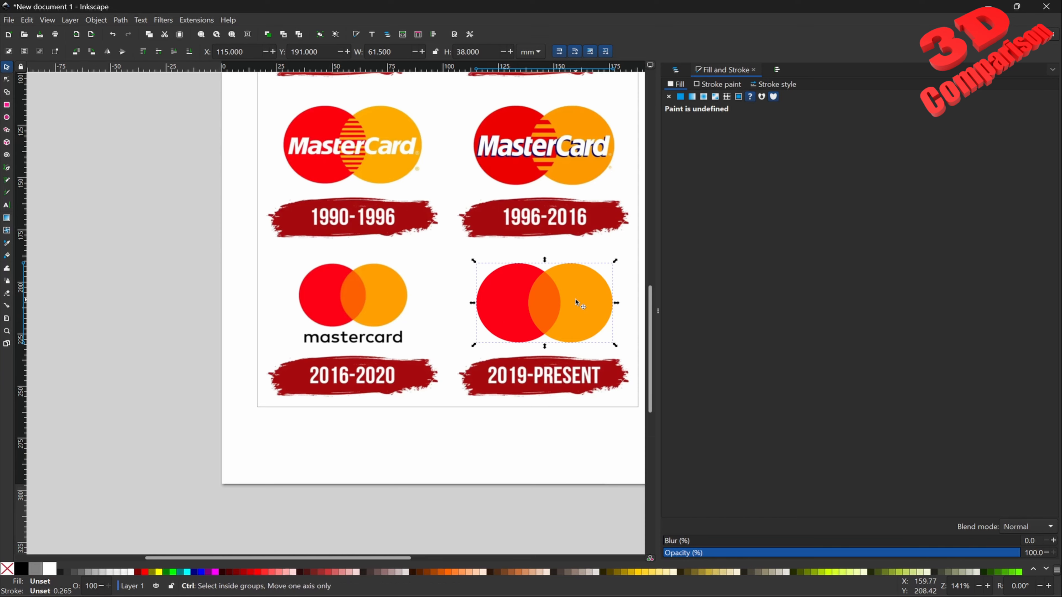
Place a copy of the grouped logo below the reference chart and scale it down to about 43 × 26.6 mm.
{"action": "left_click_drag", "start_coordinate": [557, 298], "coordinate": [471, 442]}
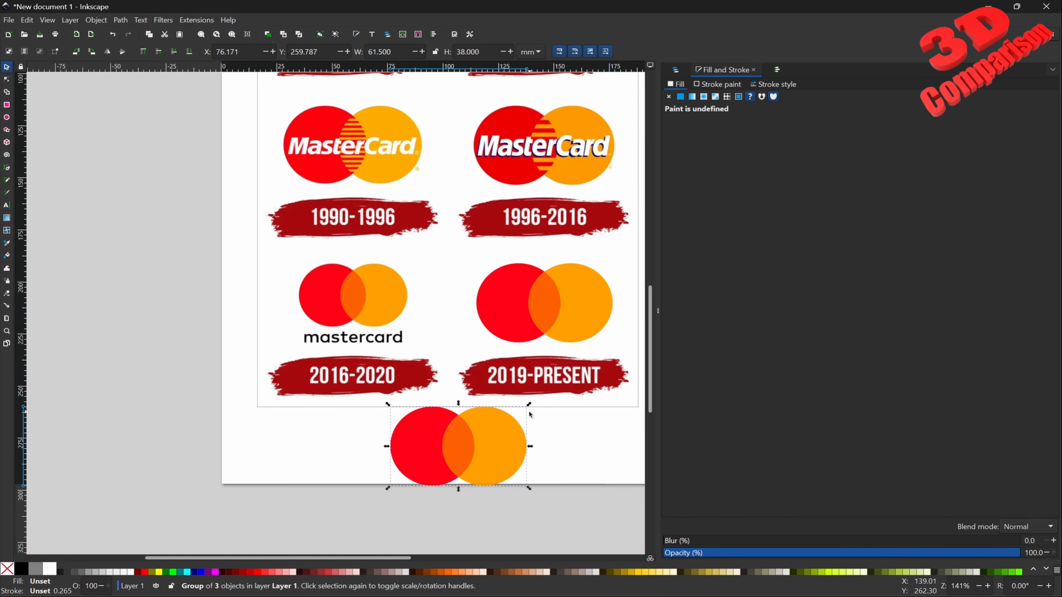
{"action": "left_click_drag", "start_coordinate": [529, 405], "coordinate": [486, 430]}
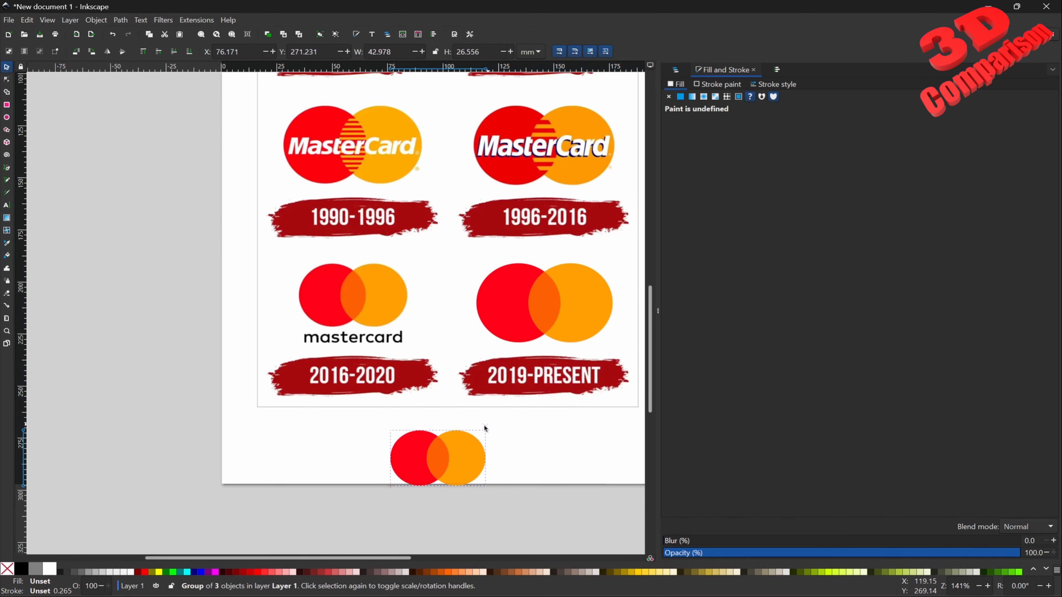
{"action": "left_click", "coordinate": [458, 456]}
{"action": "left_click", "coordinate": [495, 461]}
{"action": "scroll", "coordinate": [494, 457], "scroll_direction": "up", "scroll_amount": 4}
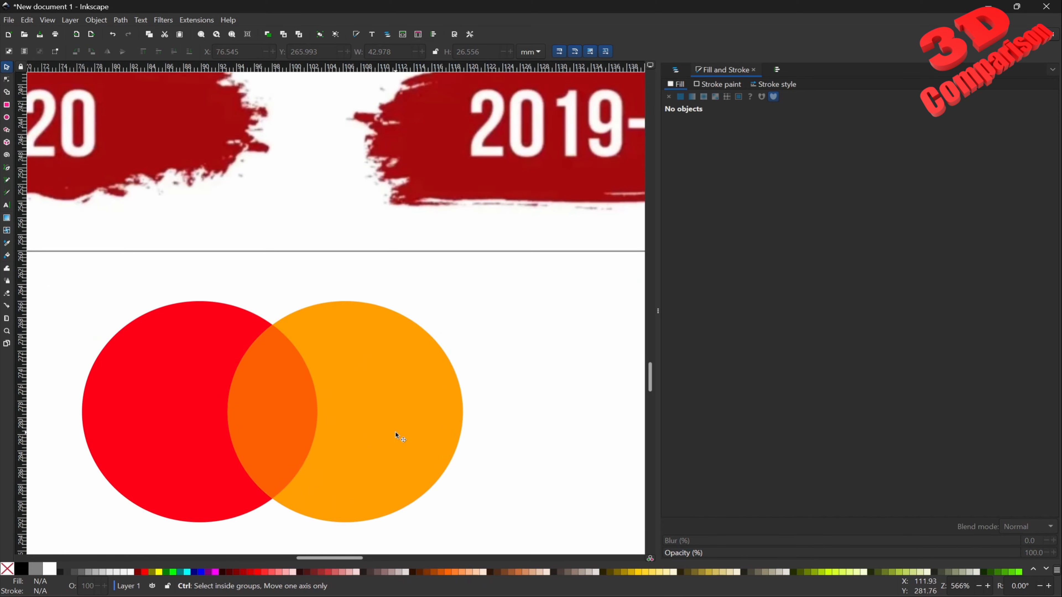
{"action": "scroll", "coordinate": [477, 349], "scroll_direction": "down", "scroll_amount": 2}
{"action": "scroll", "coordinate": [477, 349], "scroll_direction": "down", "scroll_amount": 2}
Move the full-size logo group off the 2019-PRESENT reference logo to the page's lower left corner.
{"action": "left_click", "coordinate": [580, 230]}
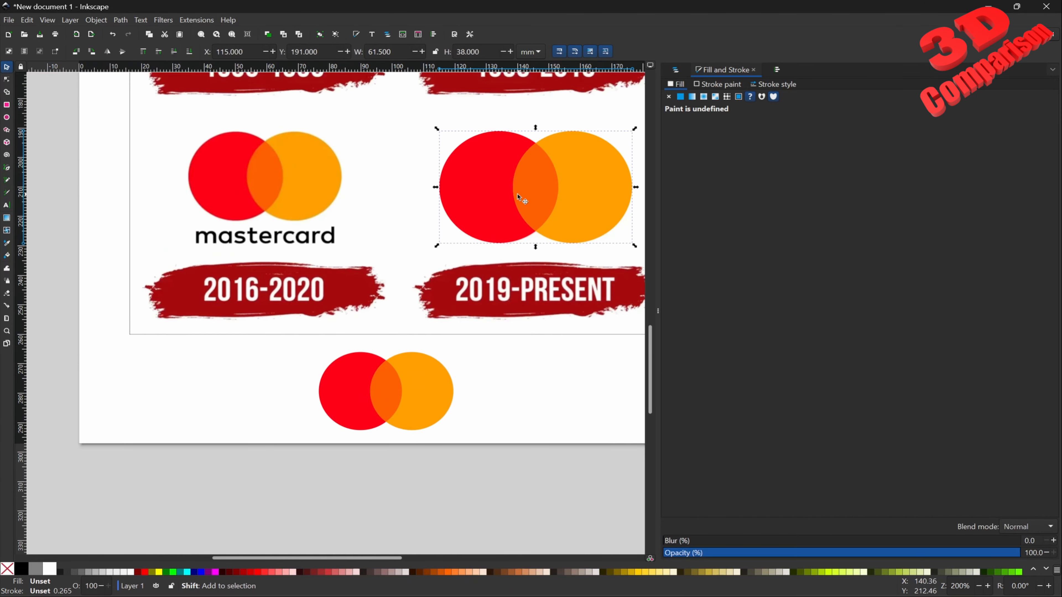
{"action": "key", "text": "Escape"}
{"action": "left_click_drag", "start_coordinate": [541, 197], "coordinate": [192, 379]}
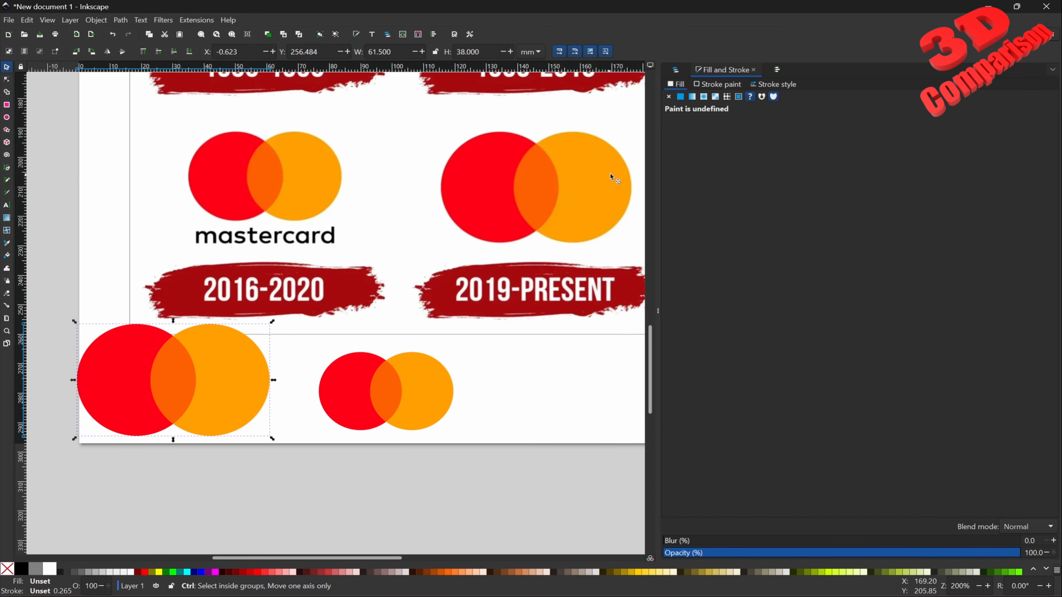
Capture a screen snip of the 2019-PRESENT reference logo's two circles, without the year label.
{"action": "scroll", "coordinate": [611, 178], "scroll_direction": "up", "scroll_amount": 2}
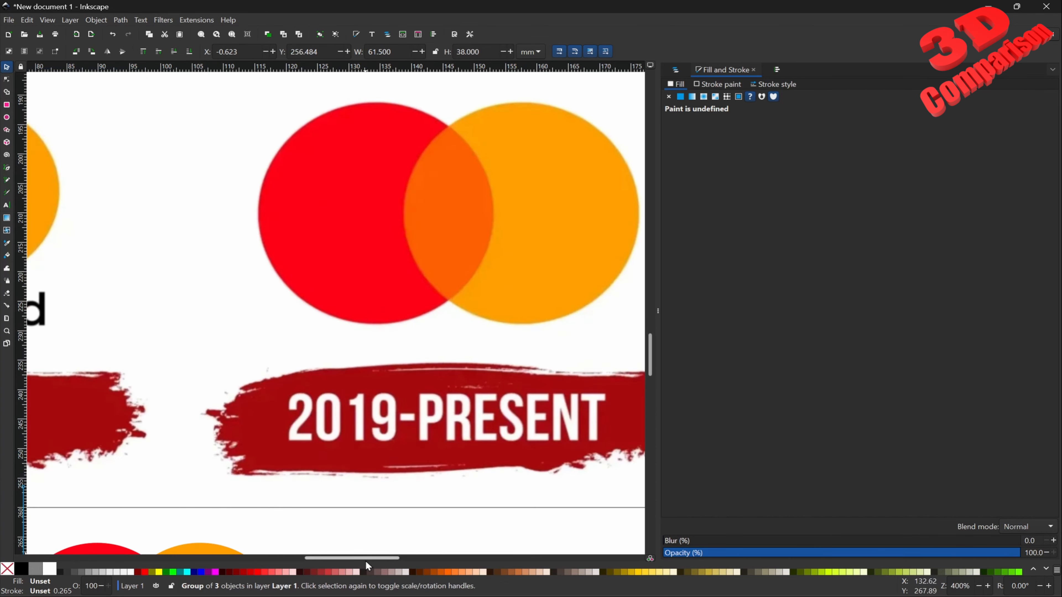
{"action": "left_click_drag", "start_coordinate": [366, 558], "coordinate": [379, 559]}
{"action": "scroll", "coordinate": [502, 307], "scroll_direction": "up", "scroll_amount": 1}
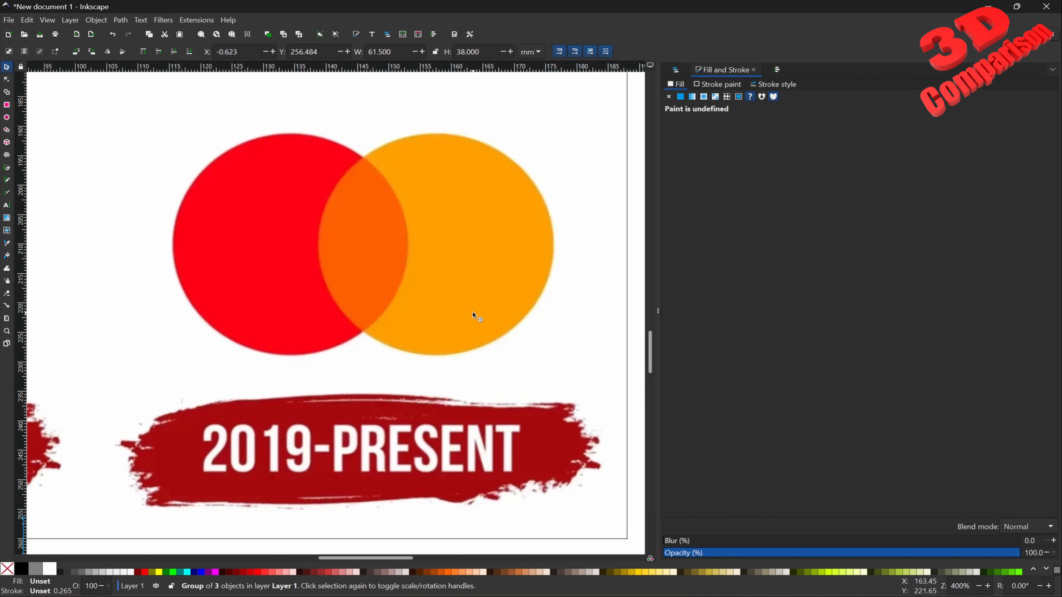
{"action": "scroll", "coordinate": [489, 337], "scroll_direction": "up", "scroll_amount": 1}
{"action": "scroll", "coordinate": [467, 367], "scroll_direction": "up", "scroll_amount": 1}
{"action": "scroll", "coordinate": [522, 375], "scroll_direction": "up", "scroll_amount": 2}
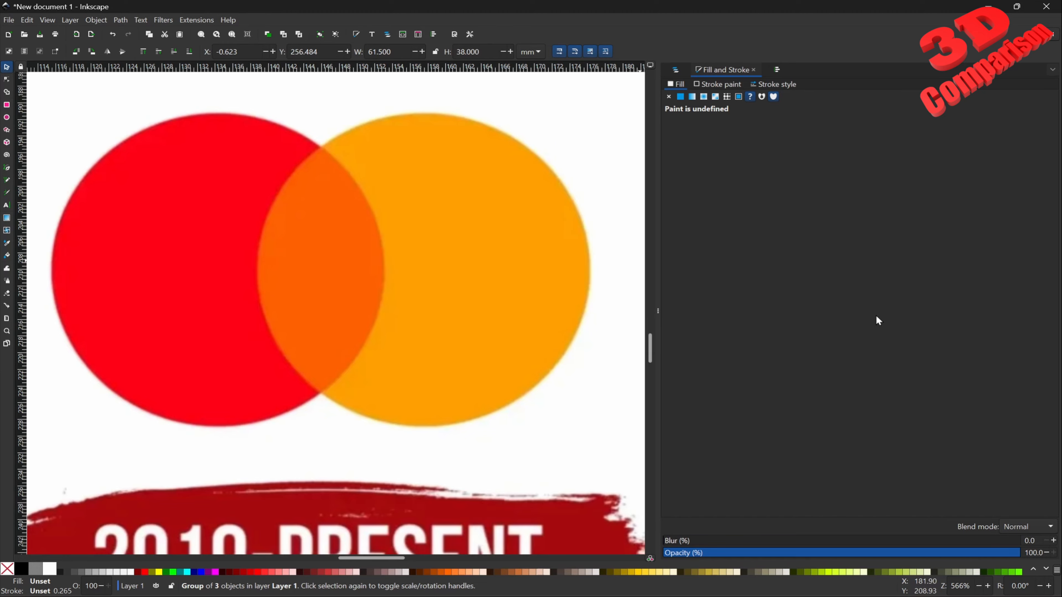
{"action": "key", "text": "super+shift+s"}
{"action": "left_click_drag", "start_coordinate": [606, 461], "coordinate": [40, 102]}
Paste the captured logo image, scale it to about 60.5 × 40.8 mm and place it below the 2019-PRESENT label.
{"action": "scroll", "coordinate": [521, 285], "scroll_direction": "down", "scroll_amount": 5, "text": "ctrl"}
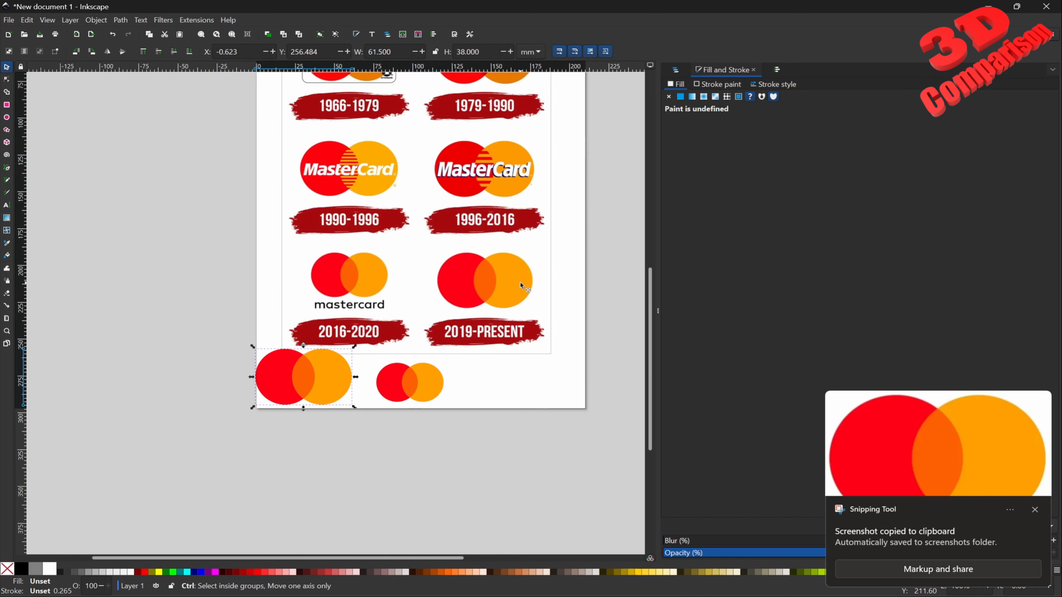
{"action": "scroll", "coordinate": [521, 286], "scroll_direction": "down", "scroll_amount": 1, "text": "ctrl"}
{"action": "key", "text": "ctrl+v"}
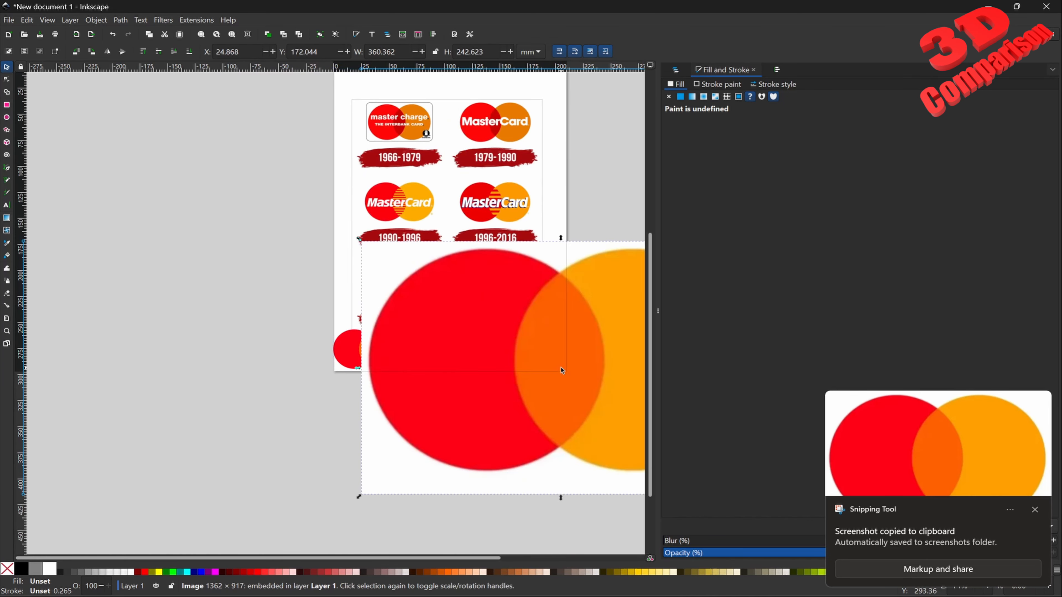
{"action": "left_click_drag", "start_coordinate": [545, 329], "coordinate": [182, 261]}
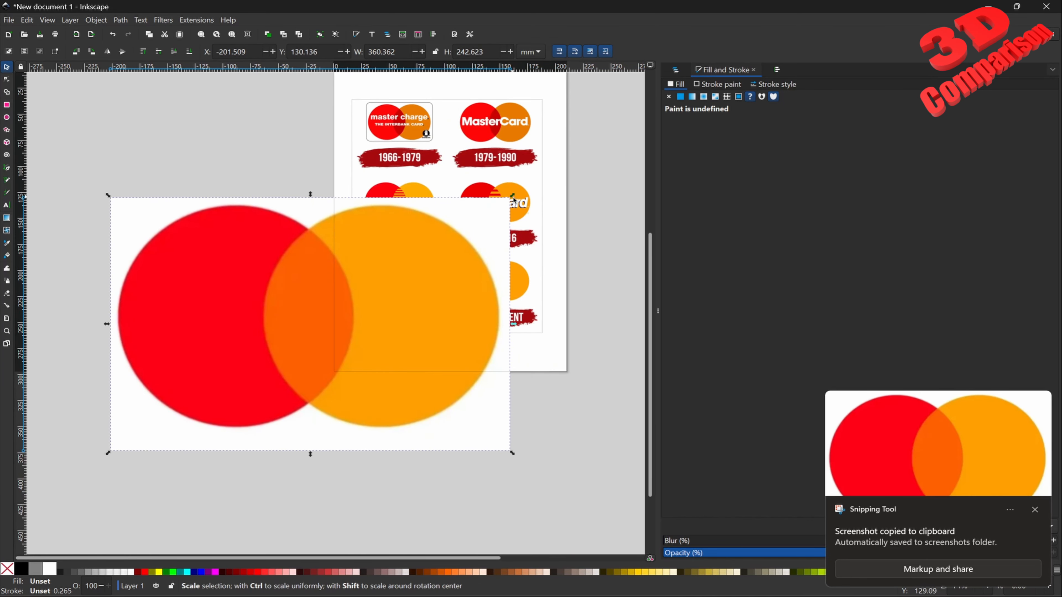
{"action": "left_click_drag", "start_coordinate": [512, 200], "coordinate": [230, 371]}
{"action": "left_click_drag", "start_coordinate": [226, 410], "coordinate": [435, 354]}
{"action": "scroll", "coordinate": [595, 347], "scroll_direction": "up", "scroll_amount": 1, "text": "ctrl"}
{"action": "scroll", "coordinate": [595, 346], "scroll_direction": "up", "scroll_amount": 2, "text": "ctrl"}
{"action": "scroll", "coordinate": [435, 353], "scroll_direction": "up", "scroll_amount": 2, "text": "ctrl"}
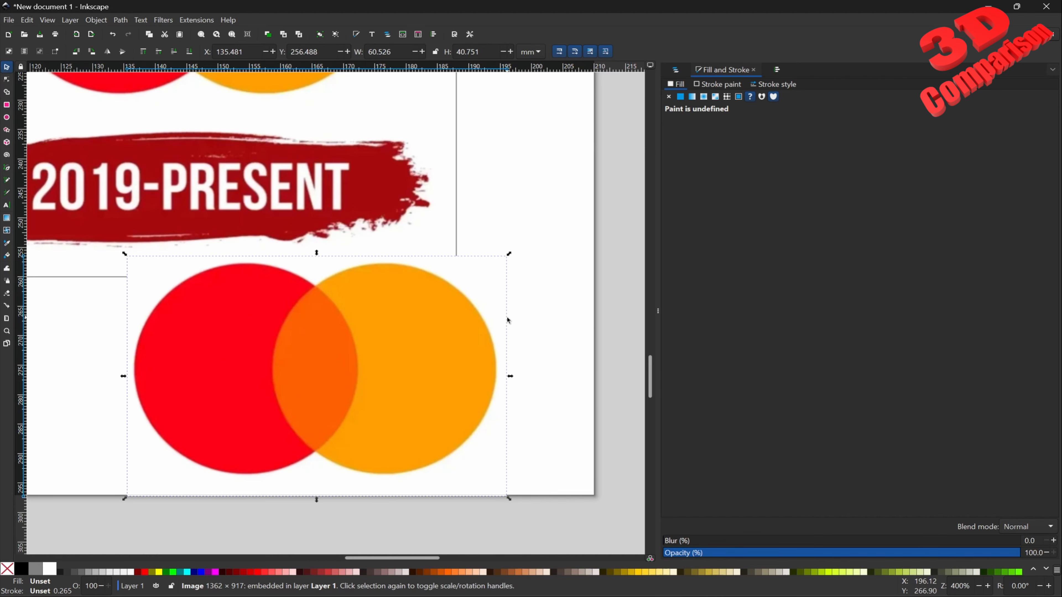
{"action": "left_click", "coordinate": [523, 280]}
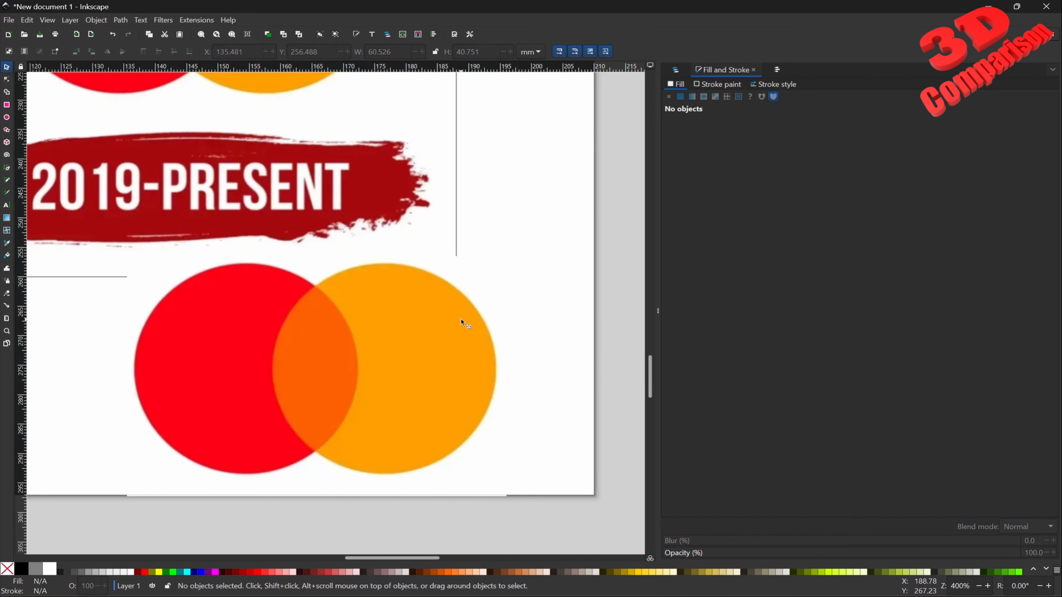
Open Trace Bitmap for the pasted logo image.
{"action": "left_click", "coordinate": [462, 321]}
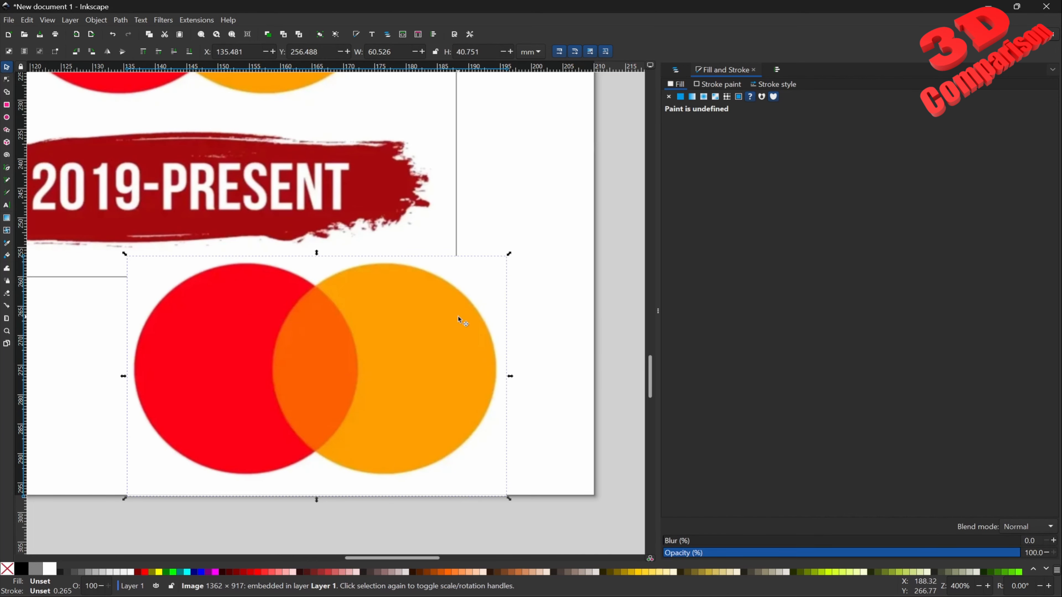
{"action": "left_click", "coordinate": [120, 21]}
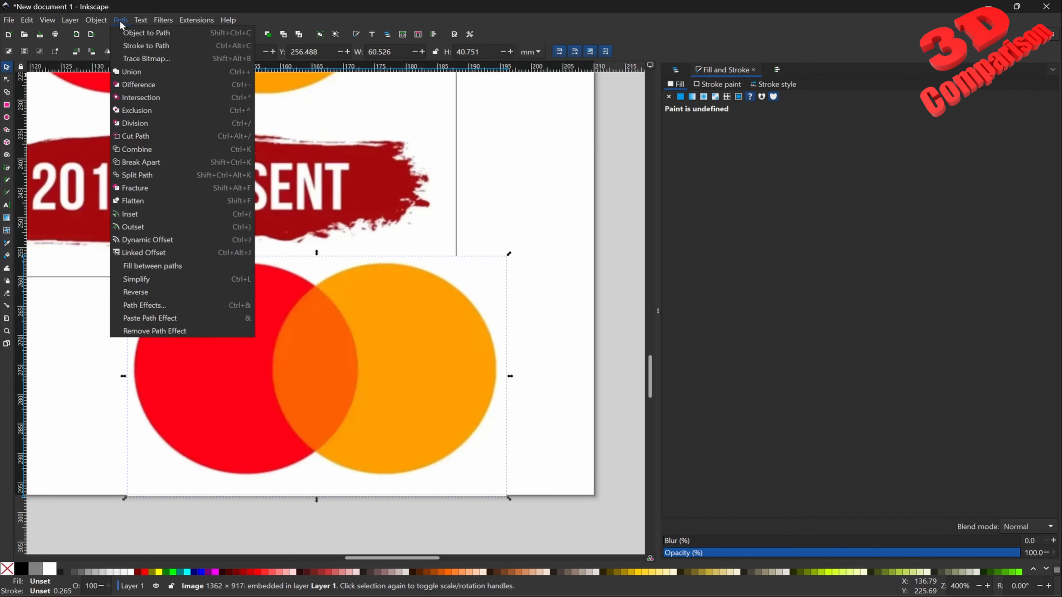
{"action": "left_click", "coordinate": [146, 59]}
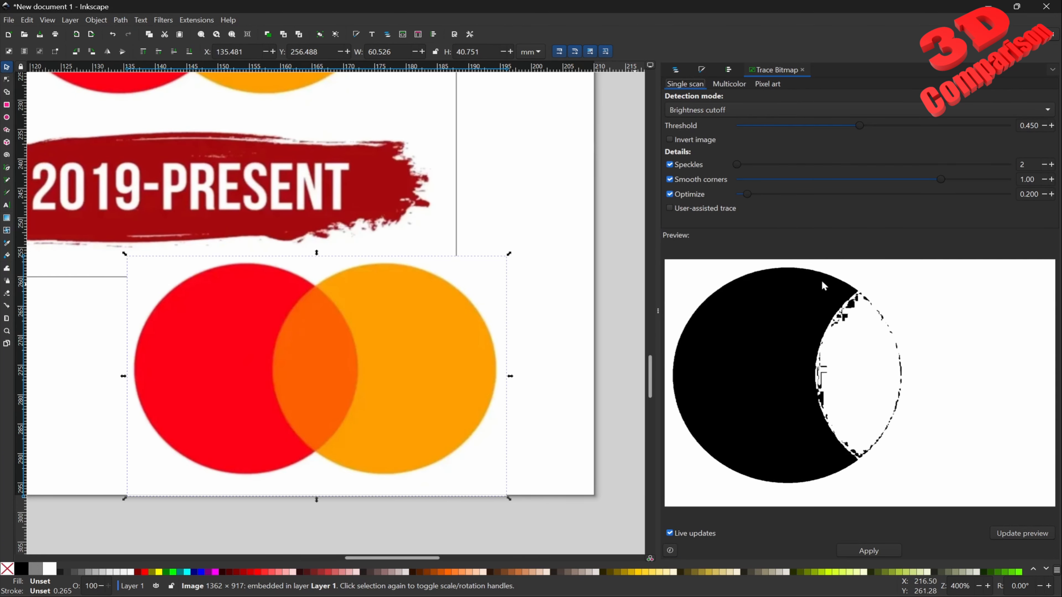
Try the single-scan Color quantization and Autotrace detection modes, adjusting the Autotrace filter iterations.
{"action": "left_click", "coordinate": [742, 110]}
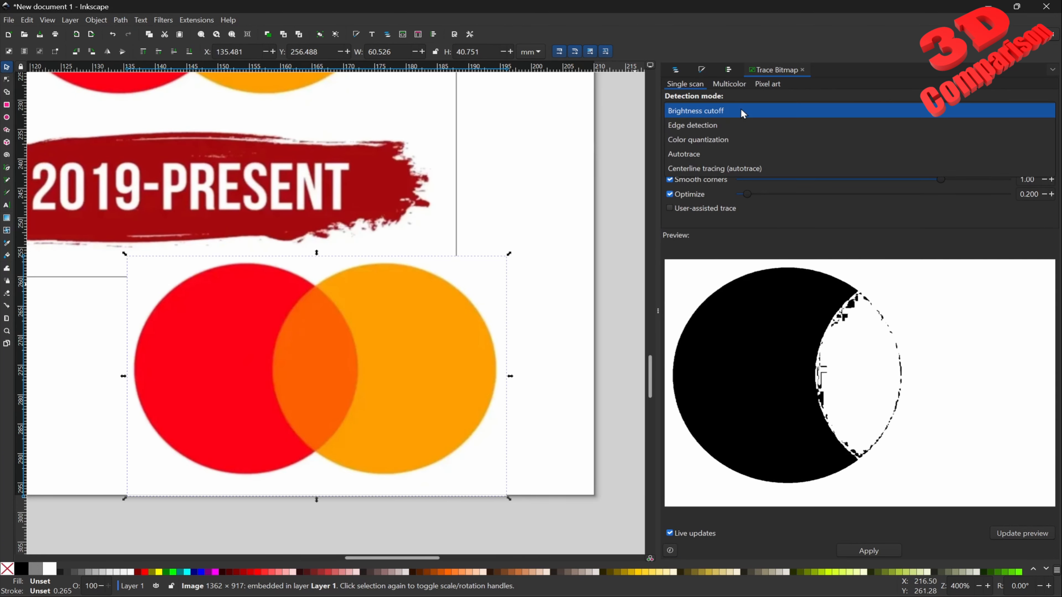
{"action": "left_click", "coordinate": [714, 138]}
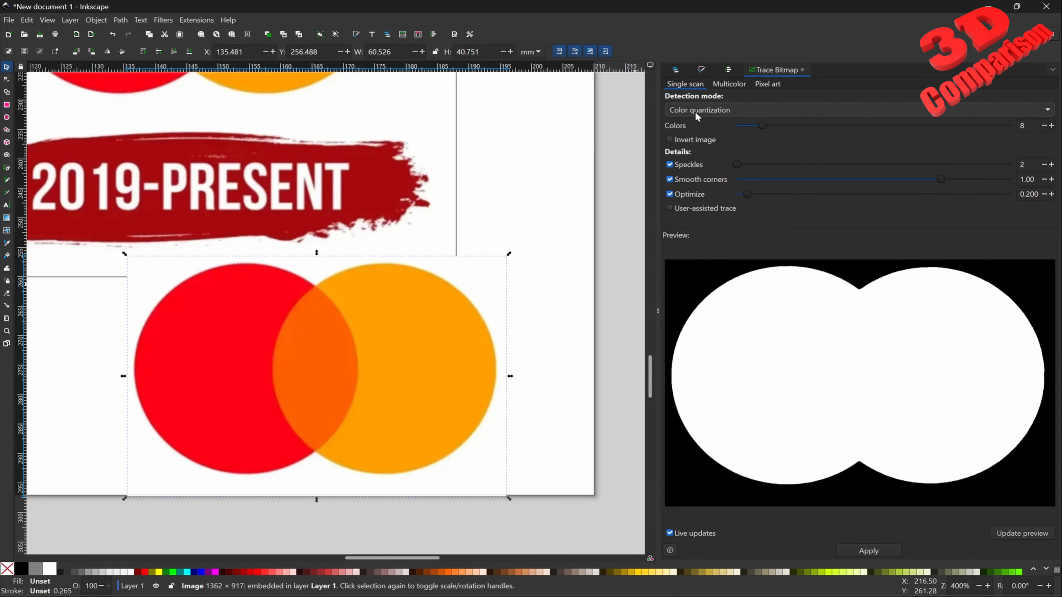
{"action": "left_click", "coordinate": [703, 111]}
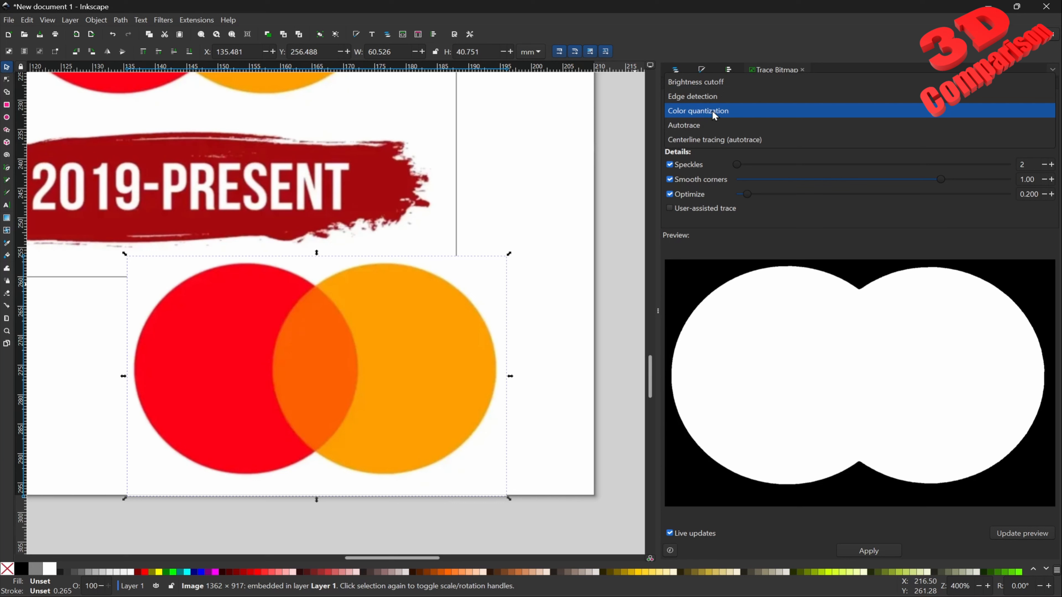
{"action": "left_click", "coordinate": [717, 125]}
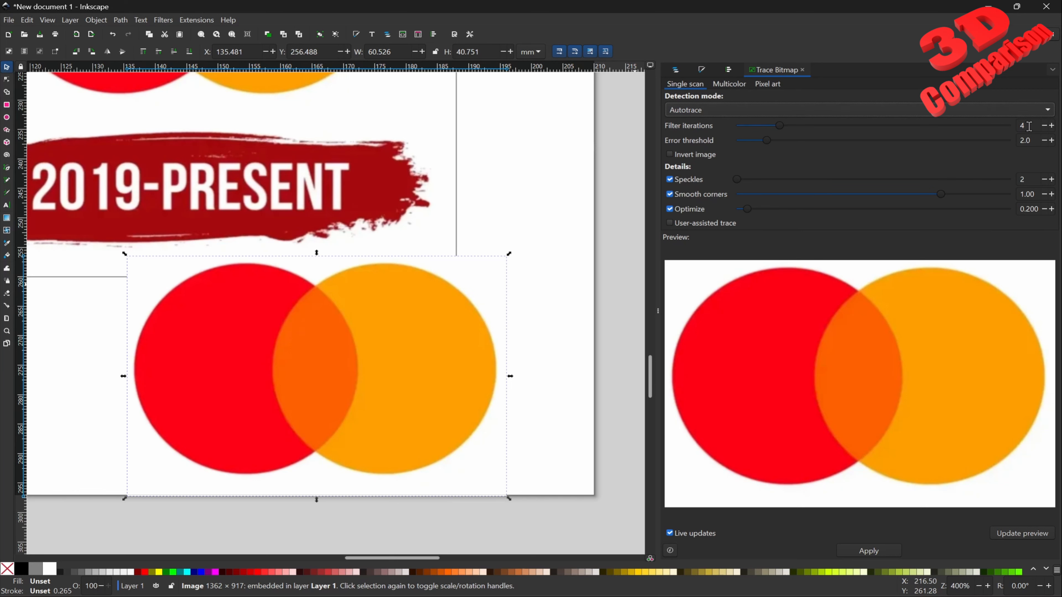
{"action": "left_click", "coordinate": [1043, 126]}
{"action": "left_click", "coordinate": [1043, 126]}
{"action": "left_click", "coordinate": [1044, 127]}
{"action": "left_click", "coordinate": [1051, 126]}
{"action": "left_click", "coordinate": [1051, 125]}
{"action": "left_click", "coordinate": [1051, 125]}
Set up a multicolor trace with the Colors detection mode and 4 scans.
{"action": "left_click", "coordinate": [731, 86]}
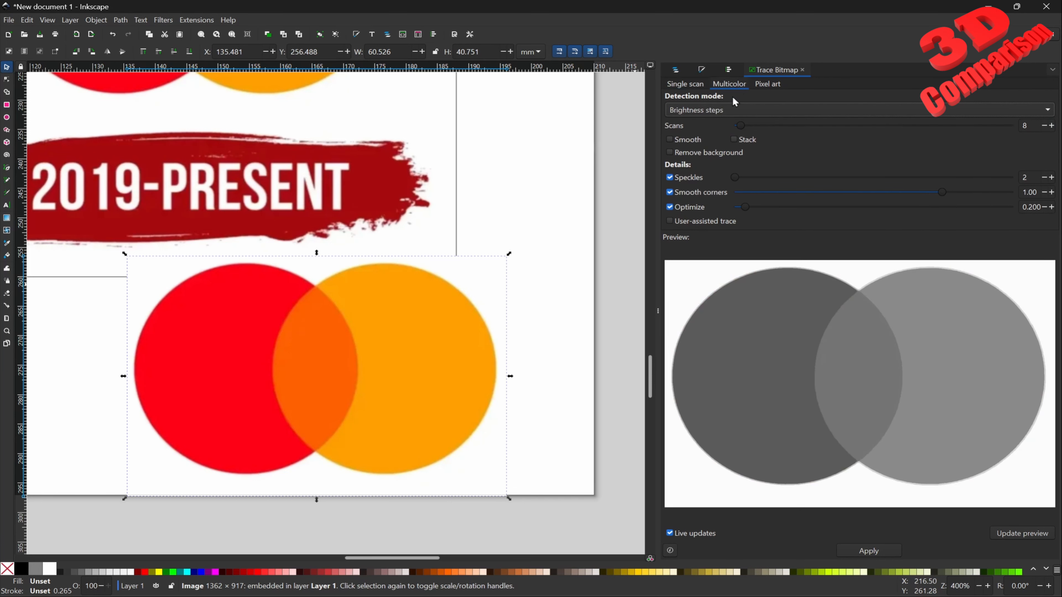
{"action": "left_click", "coordinate": [723, 109]}
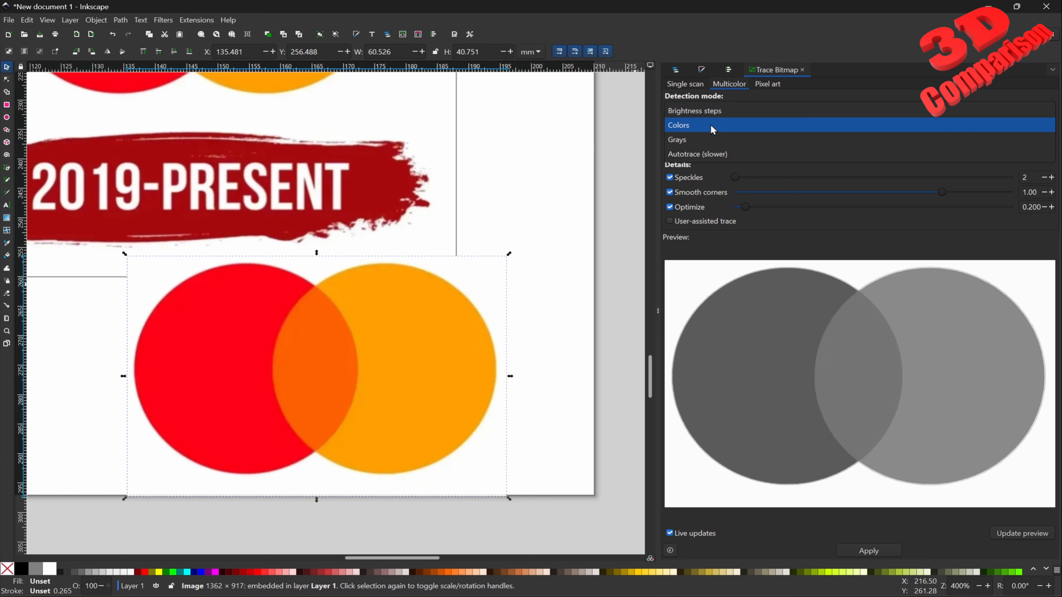
{"action": "left_click", "coordinate": [714, 125]}
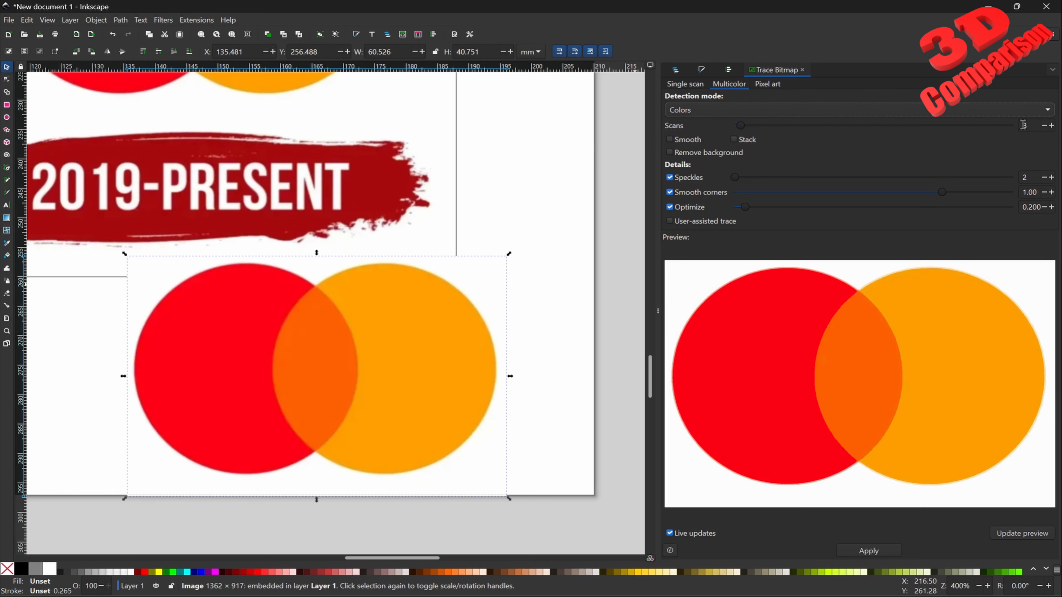
{"action": "left_click", "coordinate": [1045, 127]}
{"action": "left_click", "coordinate": [1045, 128]}
{"action": "left_click", "coordinate": [1044, 127]}
{"action": "left_click", "coordinate": [1045, 127]}
{"action": "left_click", "coordinate": [1045, 127]}
{"action": "left_click", "coordinate": [1045, 127]}
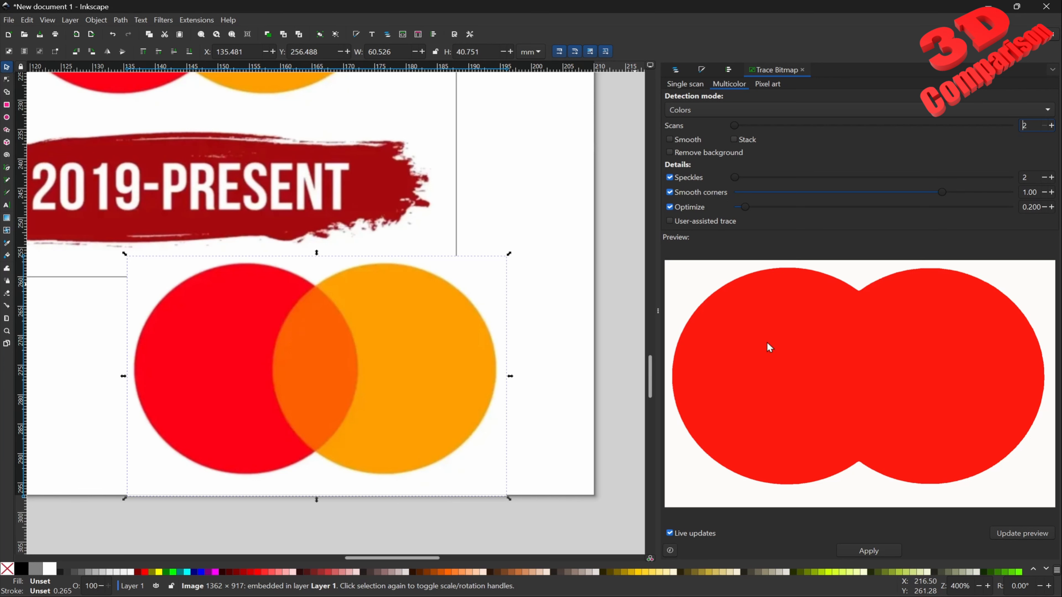
{"action": "left_click", "coordinate": [1051, 128]}
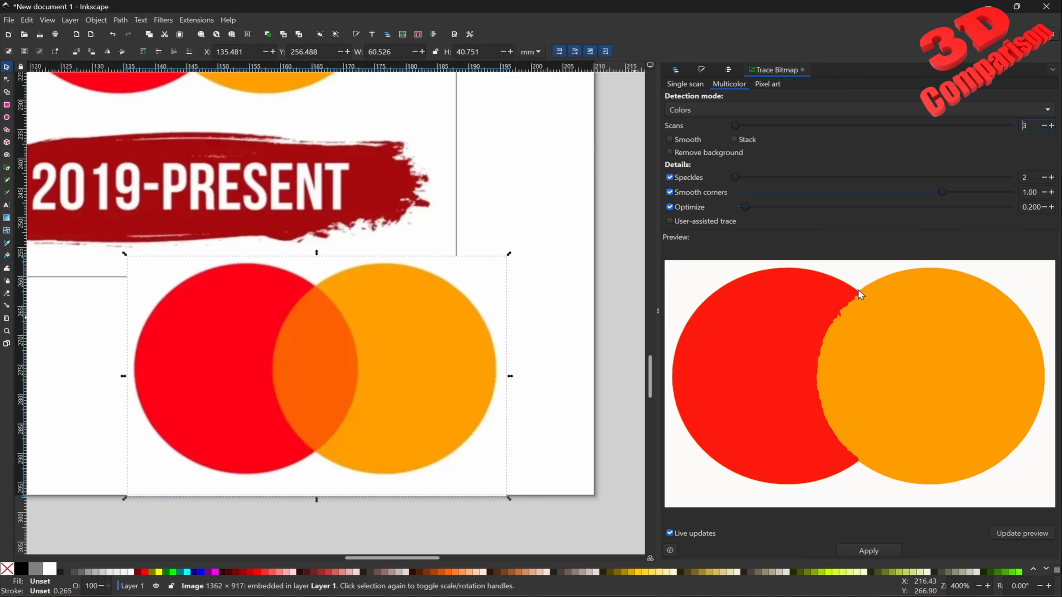
{"action": "left_click", "coordinate": [1052, 126]}
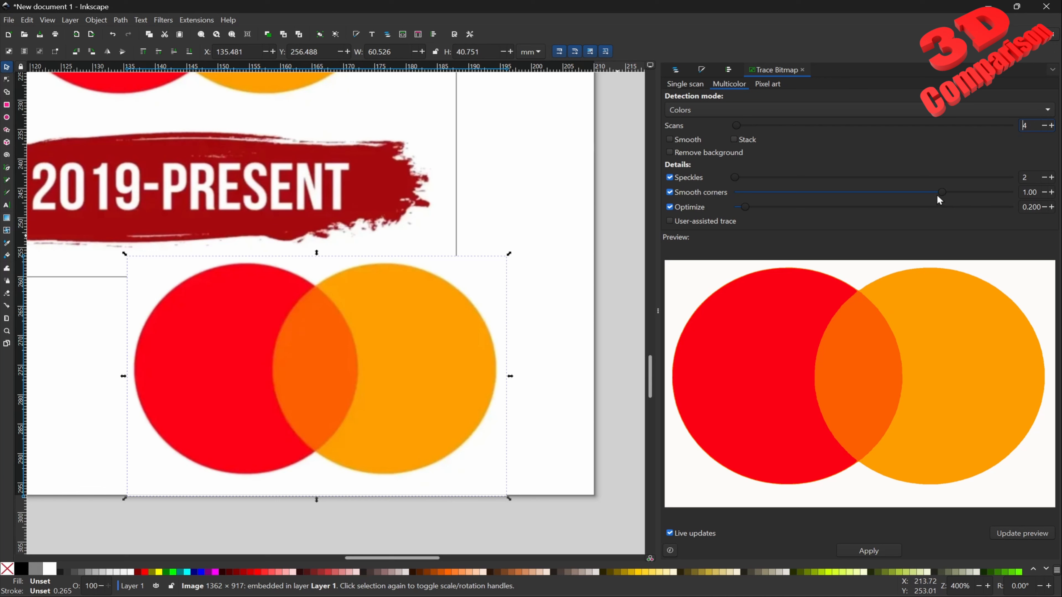
Set the trace's speckles to 443, smooth corners to 0.29 and optimize to 2.075, and apply it to the logo image.
{"action": "left_click_drag", "start_coordinate": [938, 196], "coordinate": [989, 195]}
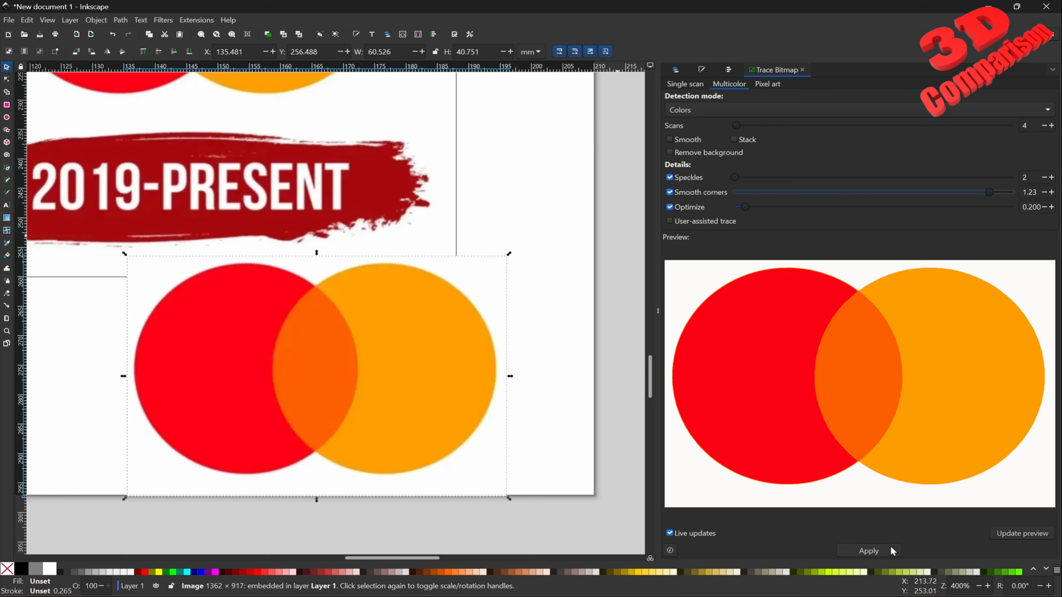
{"action": "left_click", "coordinate": [1018, 532]}
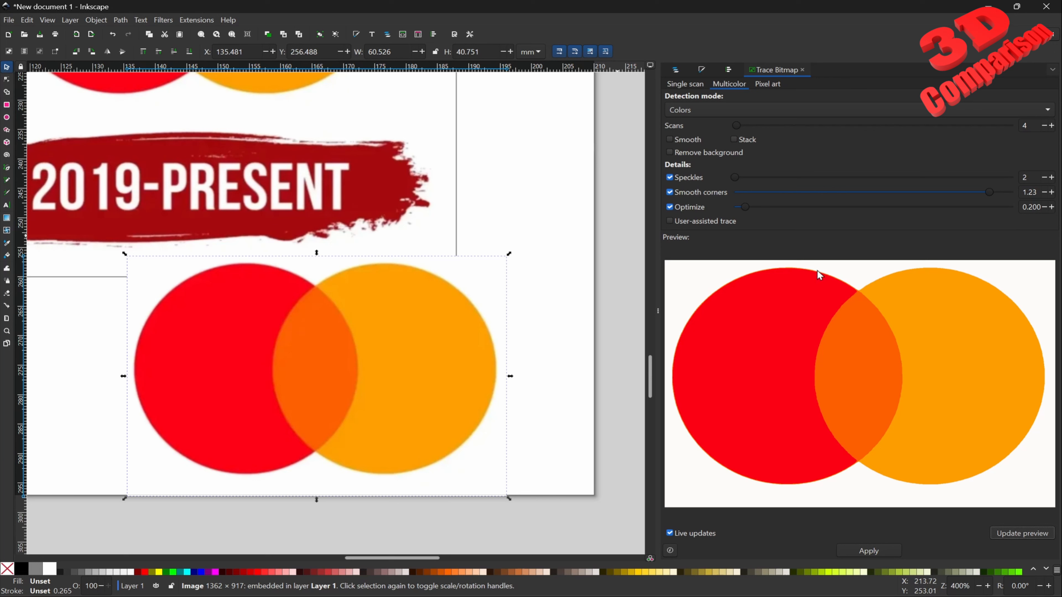
{"action": "left_click_drag", "start_coordinate": [987, 192], "coordinate": [794, 193]}
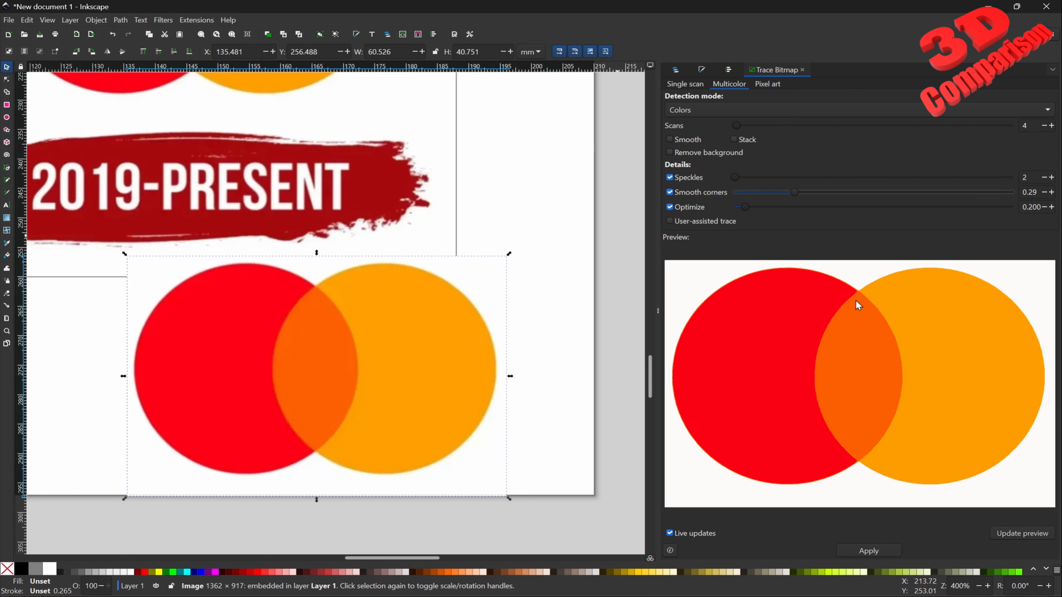
{"action": "left_click", "coordinate": [1018, 533]}
{"action": "left_click_drag", "start_coordinate": [790, 184], "coordinate": [858, 183]}
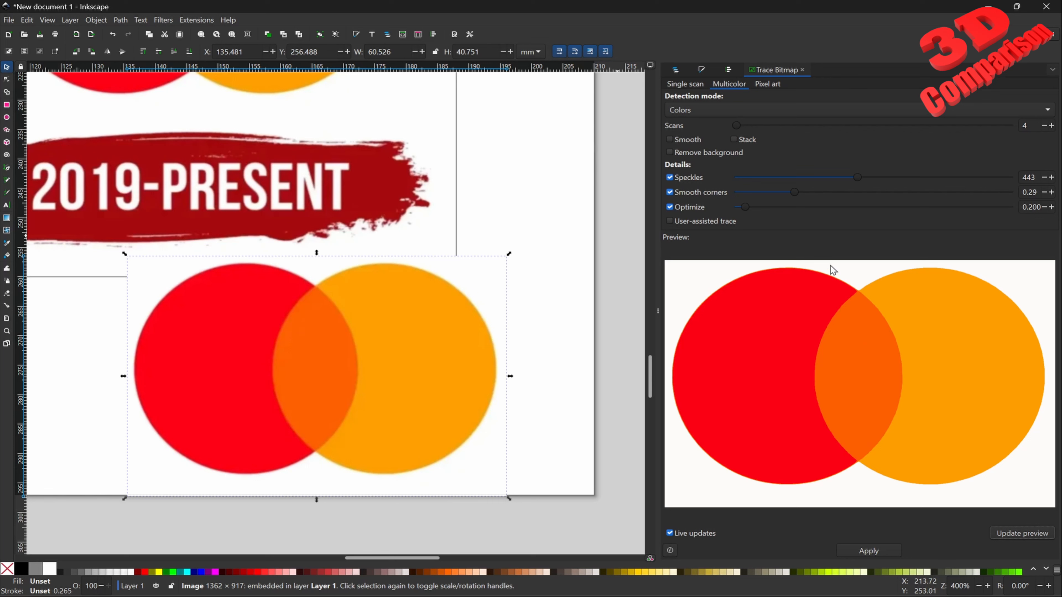
{"action": "left_click_drag", "start_coordinate": [745, 207], "coordinate": [849, 207]}
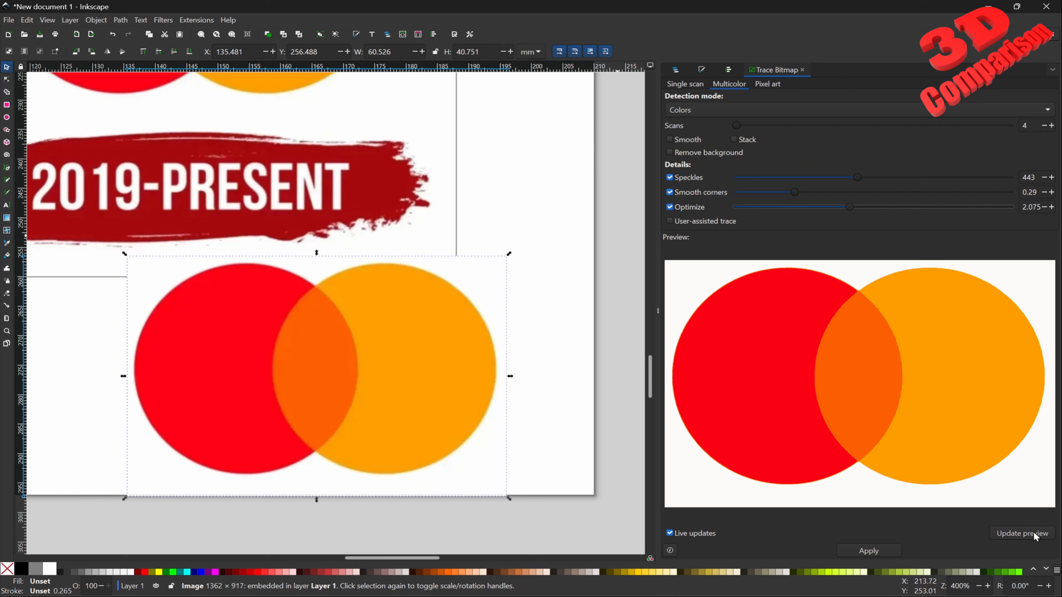
{"action": "left_click", "coordinate": [881, 553]}
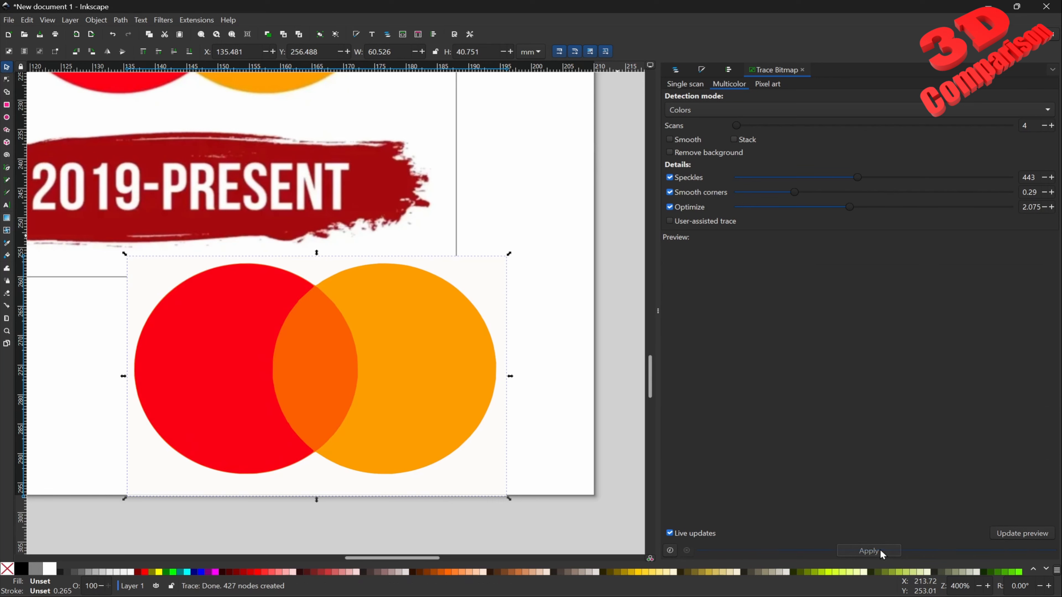
Select the orange traced path and examine the traced edges at the upper junction of the two circles.
{"action": "left_click", "coordinate": [338, 321], "text": "ctrl"}
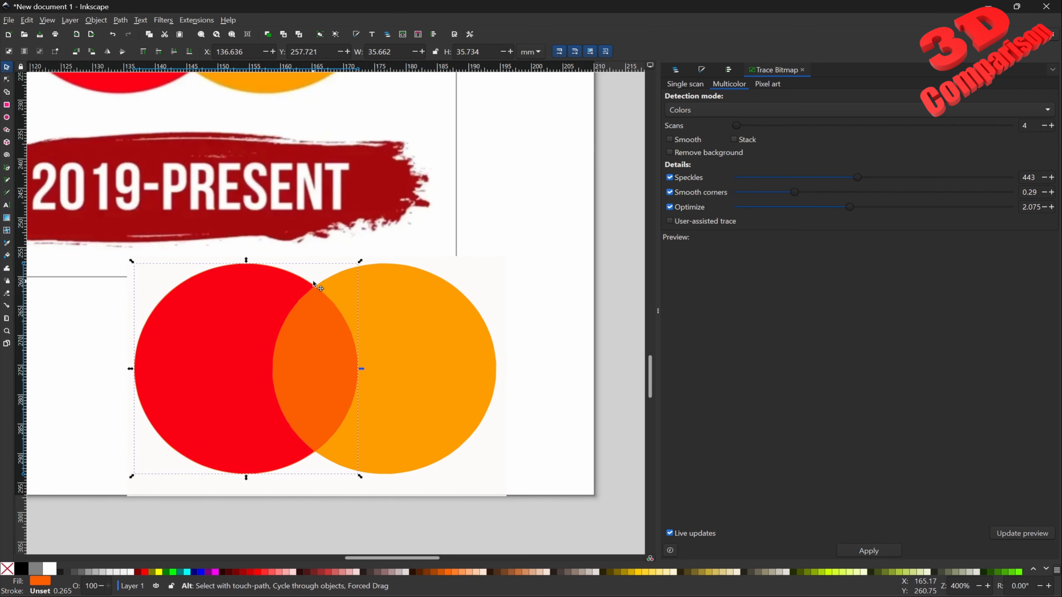
{"action": "scroll", "coordinate": [324, 284], "scroll_direction": "up", "scroll_amount": 4}
{"action": "scroll", "coordinate": [286, 274], "scroll_direction": "up", "scroll_amount": 7}
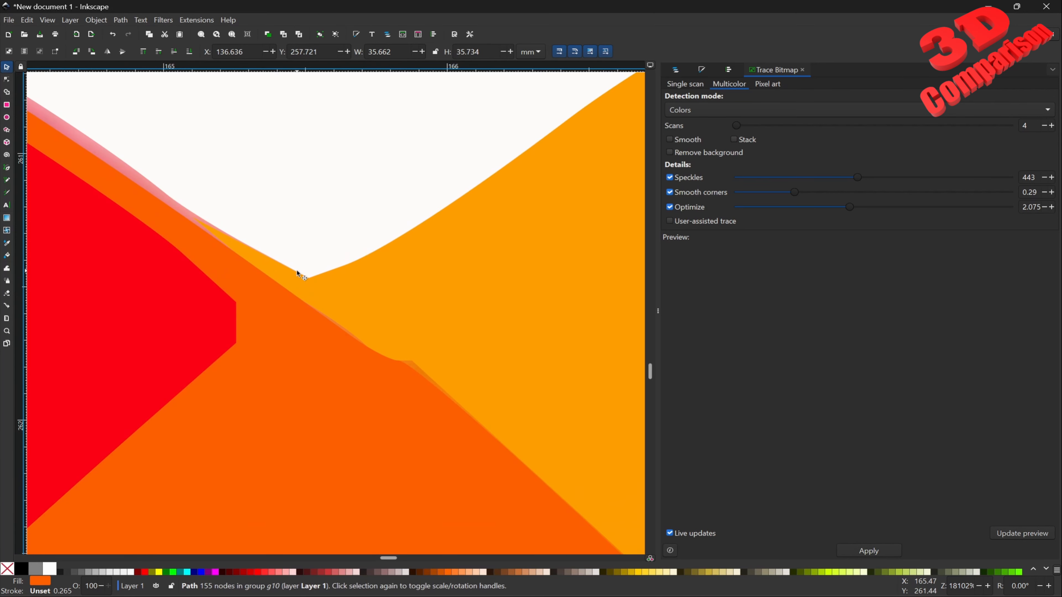
{"action": "scroll", "coordinate": [344, 300], "scroll_direction": "down", "scroll_amount": 10}
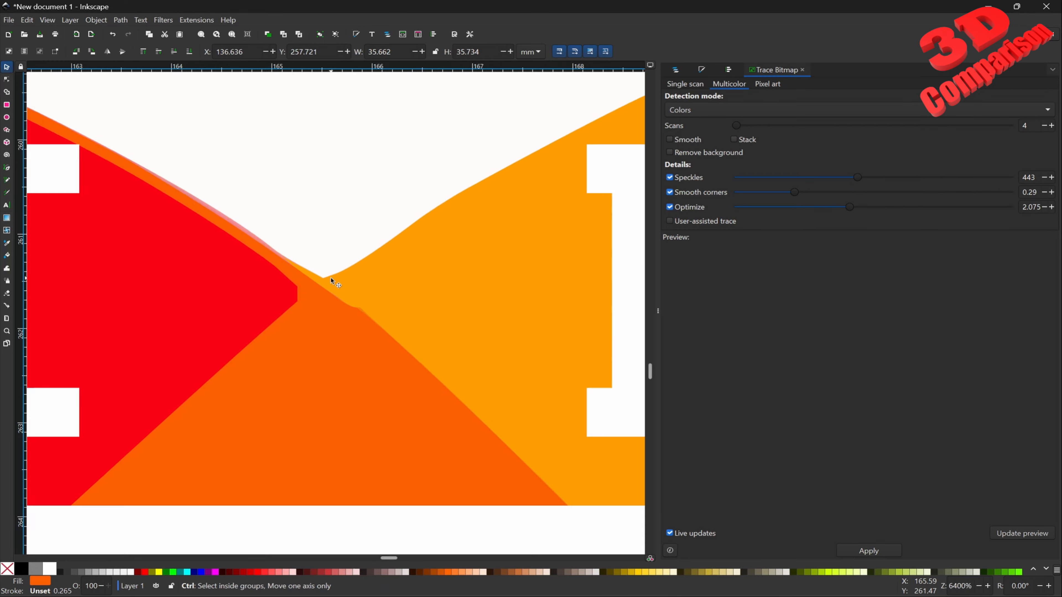
Move the traced logo group below the captured bitmap to about X 137, Y 296 mm and compare their edges.
{"action": "scroll", "coordinate": [331, 283], "scroll_direction": "down", "scroll_amount": 1}
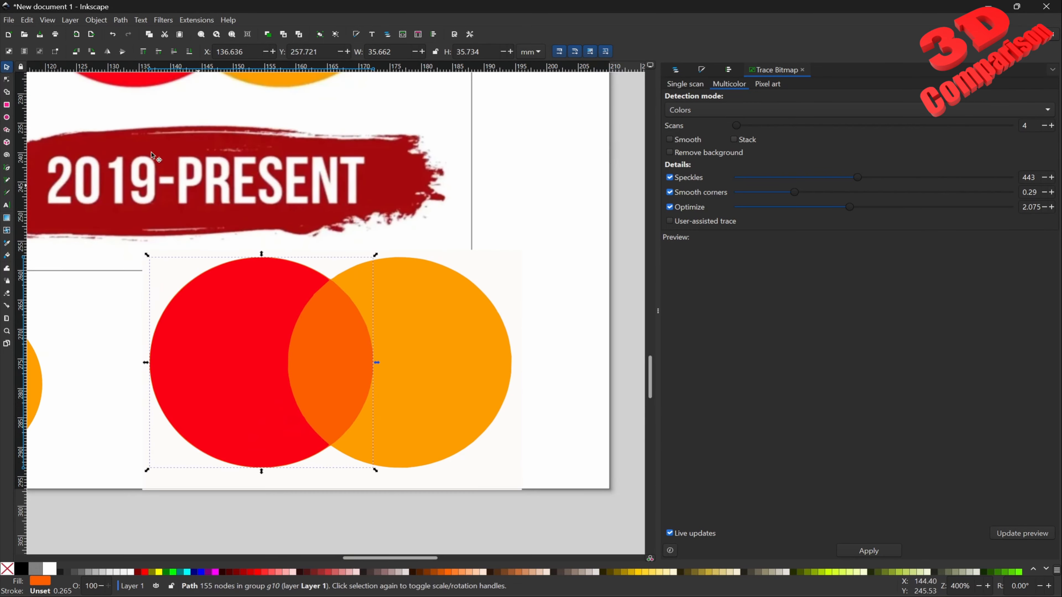
{"action": "left_click_drag", "start_coordinate": [438, 323], "coordinate": [475, 395]}
{"action": "scroll", "coordinate": [505, 296], "scroll_direction": "down", "scroll_amount": 3}
{"action": "scroll", "coordinate": [468, 361], "scroll_direction": "up", "scroll_amount": 6}
{"action": "scroll", "coordinate": [481, 276], "scroll_direction": "up", "scroll_amount": 4}
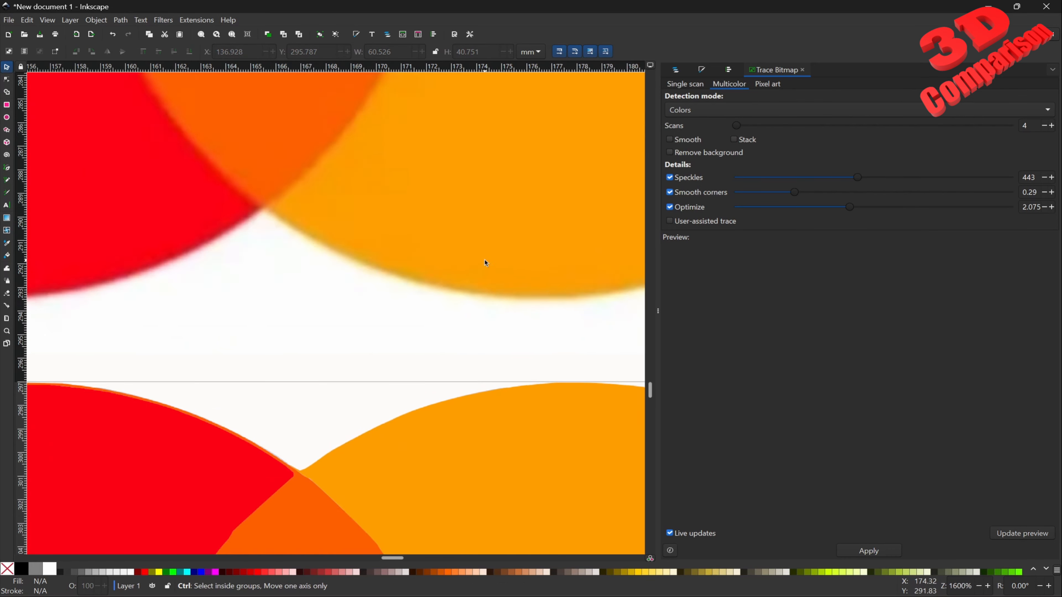
{"action": "scroll", "coordinate": [470, 323], "scroll_direction": "down", "scroll_amount": 5}
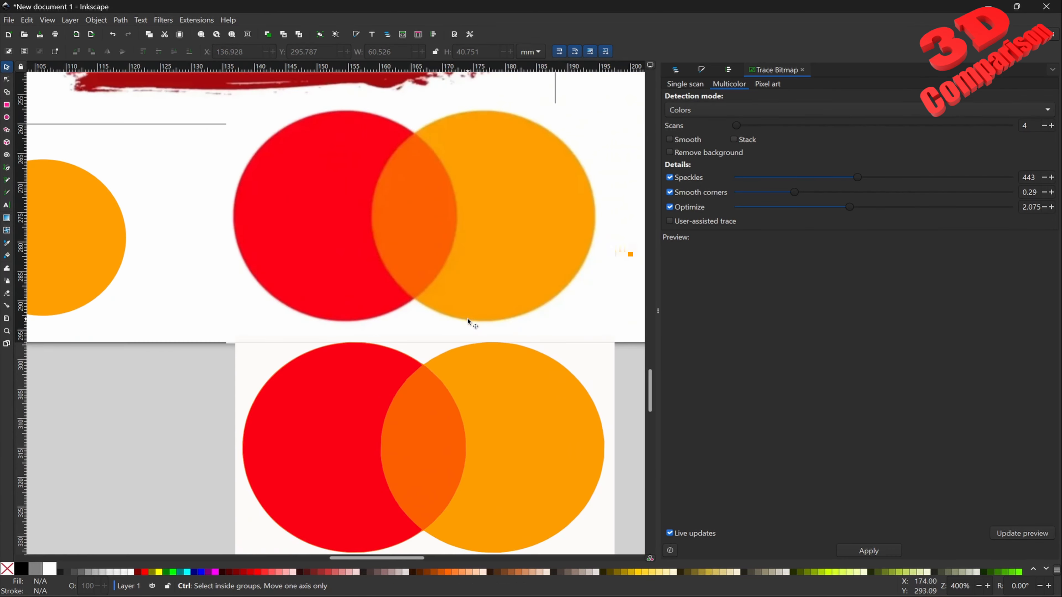
{"action": "scroll", "coordinate": [469, 320], "scroll_direction": "up", "scroll_amount": 5}
{"action": "scroll", "coordinate": [422, 352], "scroll_direction": "up", "scroll_amount": 2}
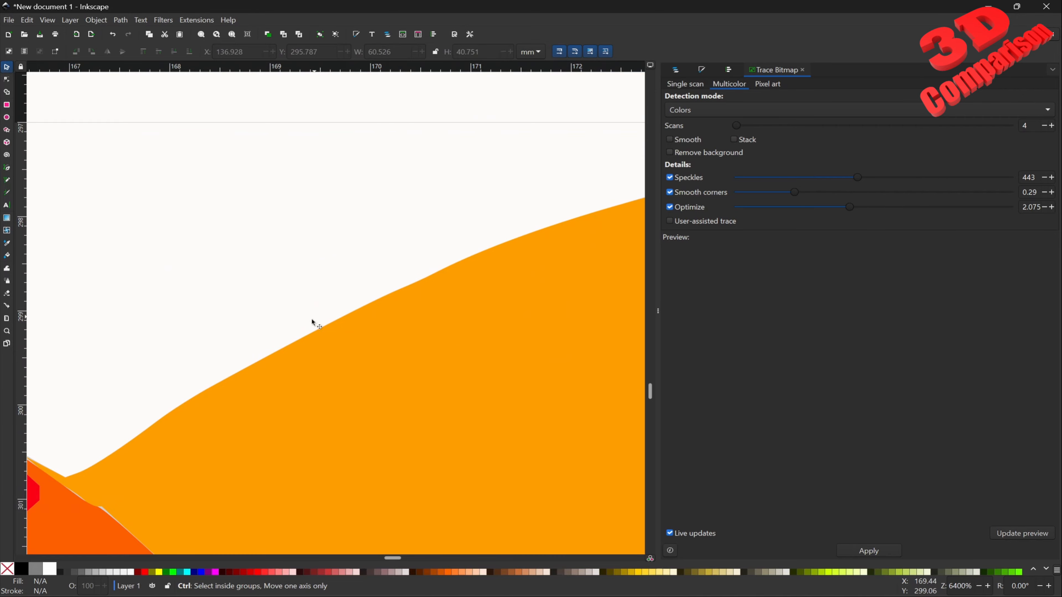
Inspect the upper junction of the small logo's drawn circles and ungroup its three shapes.
{"action": "scroll", "coordinate": [311, 322], "scroll_direction": "down", "scroll_amount": 11}
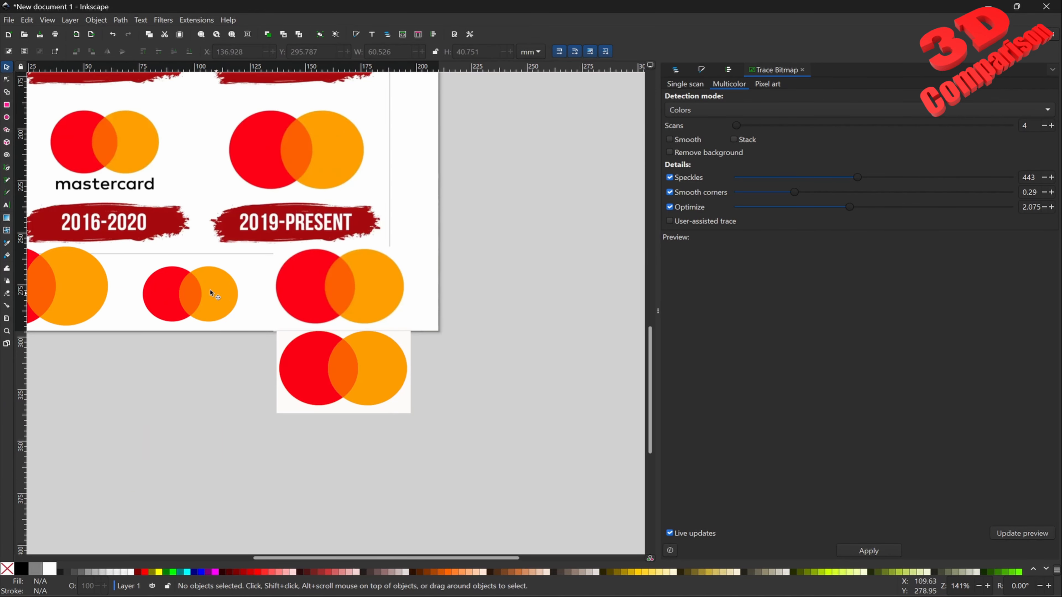
{"action": "scroll", "coordinate": [211, 293], "scroll_direction": "up", "scroll_amount": 8}
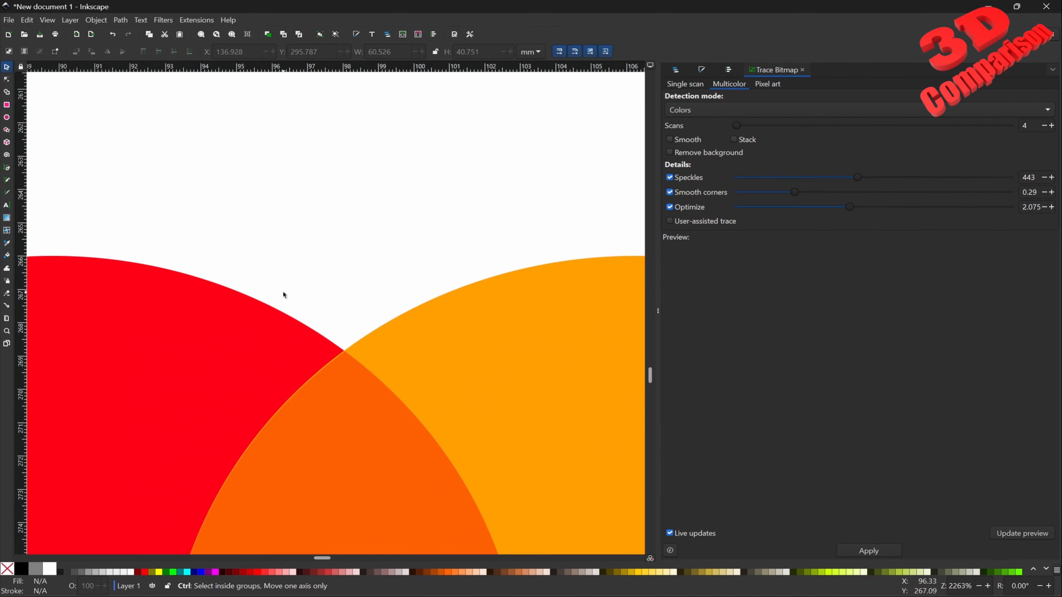
{"action": "scroll", "coordinate": [384, 351], "scroll_direction": "up", "scroll_amount": 1}
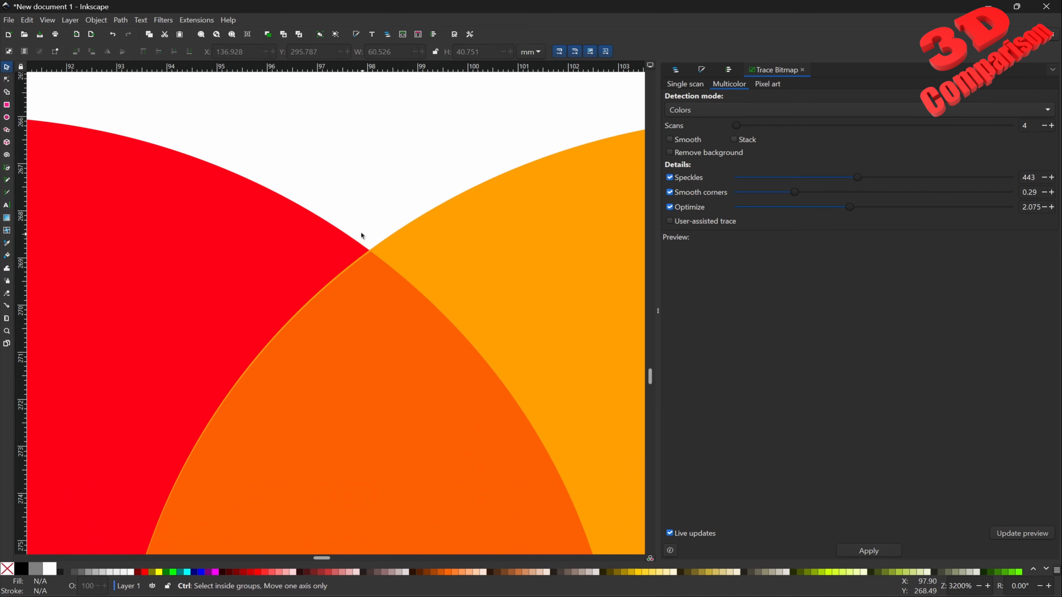
{"action": "scroll", "coordinate": [362, 235], "scroll_direction": "up", "scroll_amount": 6}
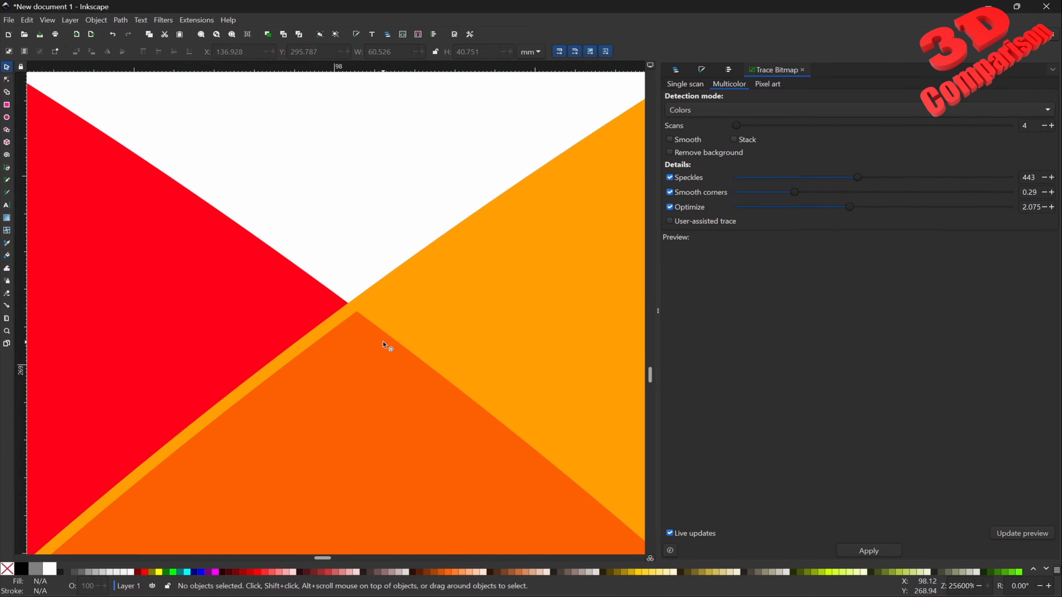
{"action": "scroll", "coordinate": [391, 352], "scroll_direction": "down", "scroll_amount": 7}
{"action": "scroll", "coordinate": [409, 413], "scroll_direction": "down", "scroll_amount": 3}
{"action": "left_click", "coordinate": [407, 380]}
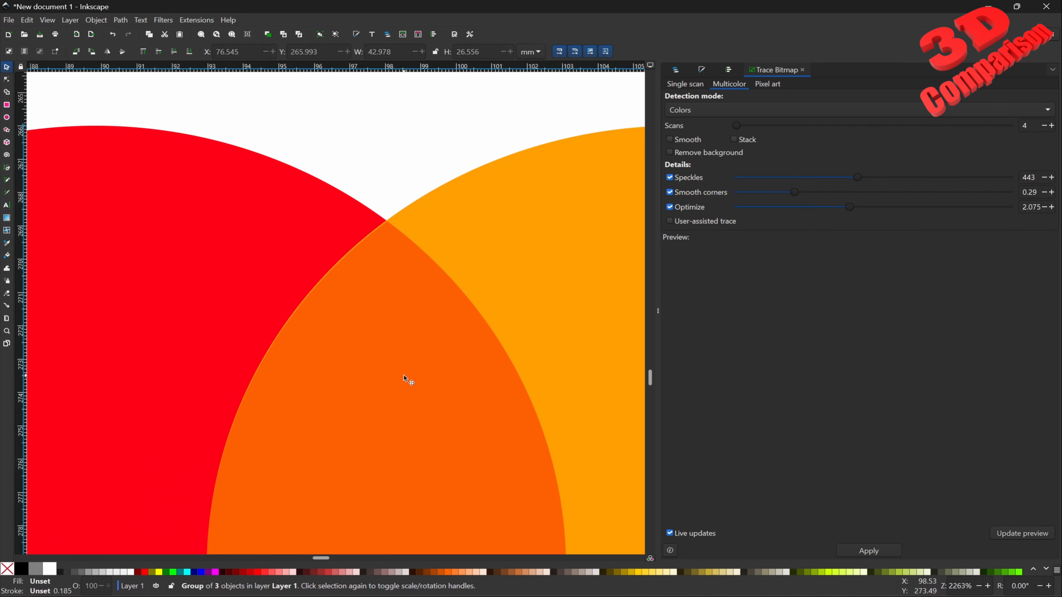
{"action": "right_click", "coordinate": [405, 363]}
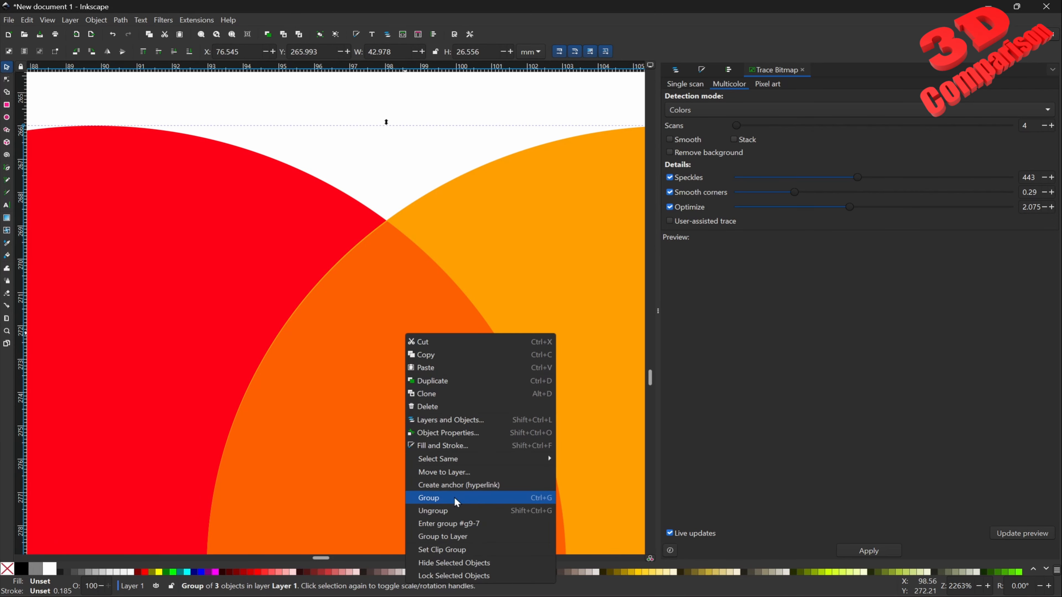
{"action": "left_click", "coordinate": [434, 431]}
Set the width of the small logo's orange overlap shape to 10.2 mm.
{"action": "left_click", "coordinate": [402, 333]}
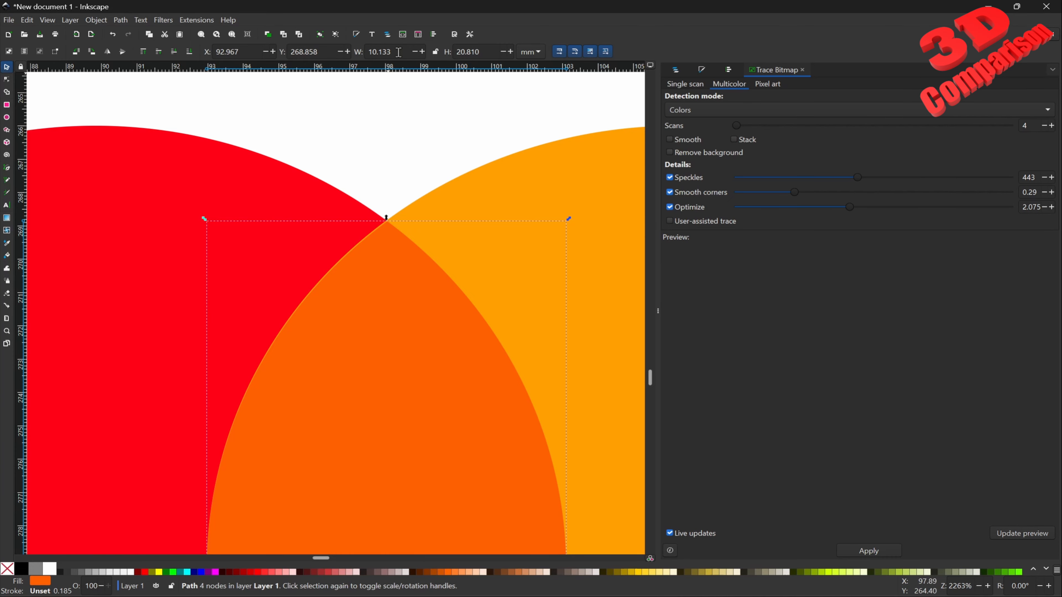
{"action": "scroll", "coordinate": [375, 193], "scroll_direction": "up", "scroll_amount": 5}
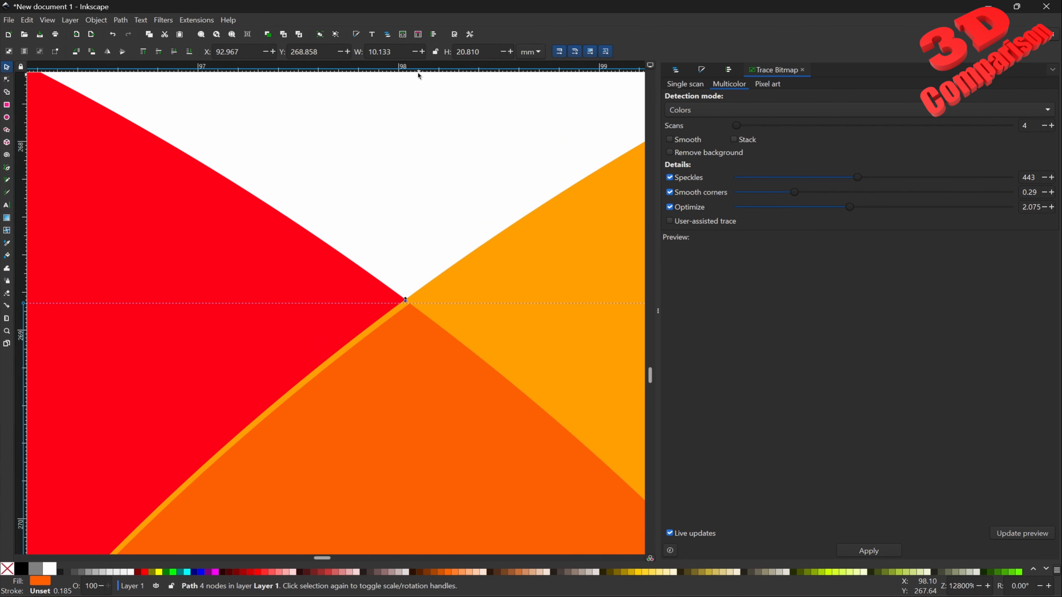
{"action": "double_click", "coordinate": [401, 51]}
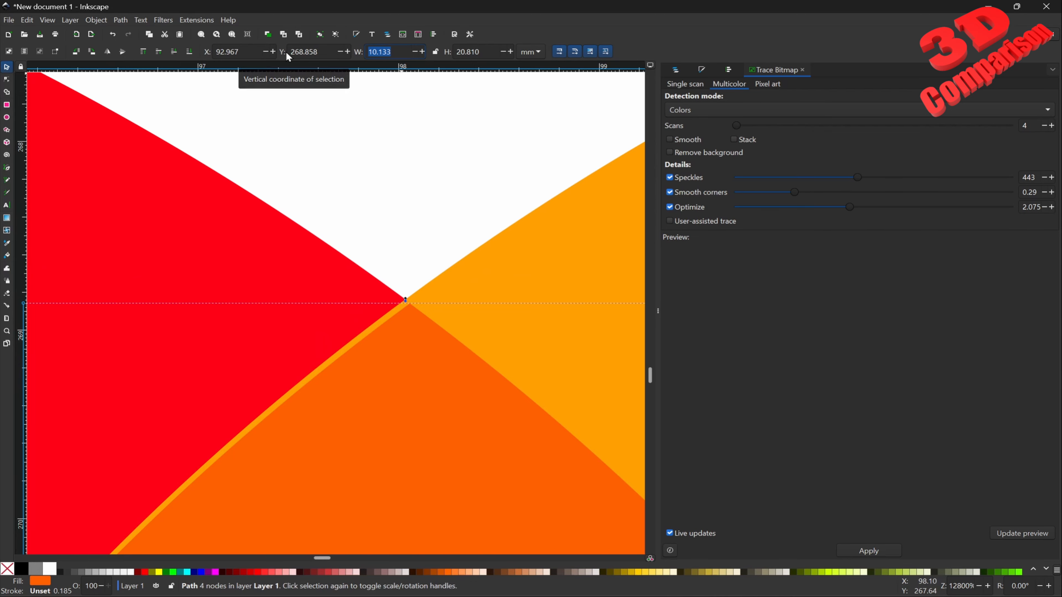
{"action": "type", "text": "10.2"}
{"action": "key", "text": "Return"}
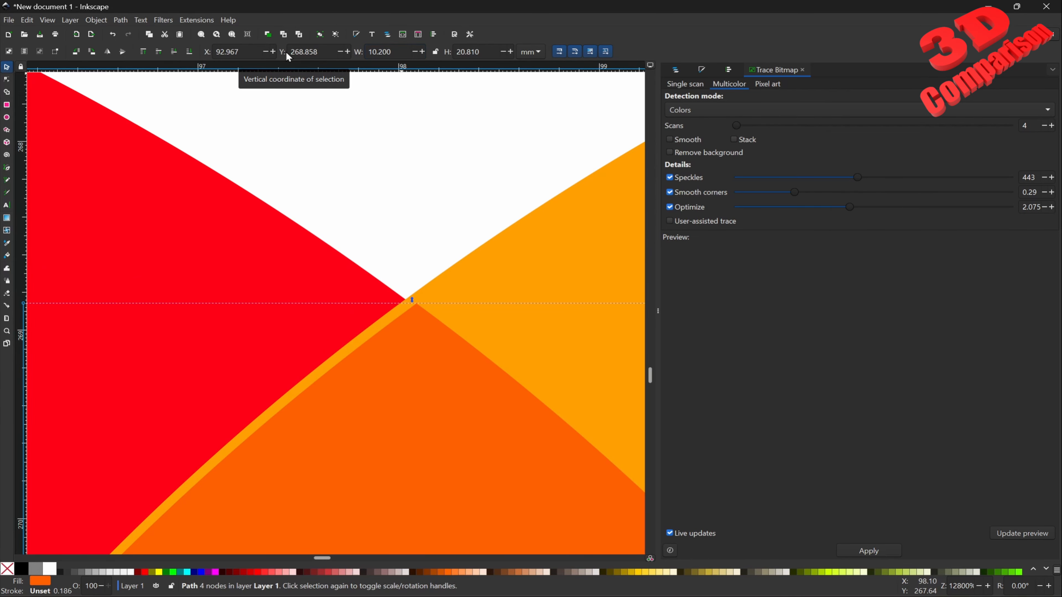
Shift the orange overlap horizontally to an X position of 92.899 mm.
{"action": "scroll", "coordinate": [478, 242], "scroll_direction": "down", "scroll_amount": 4}
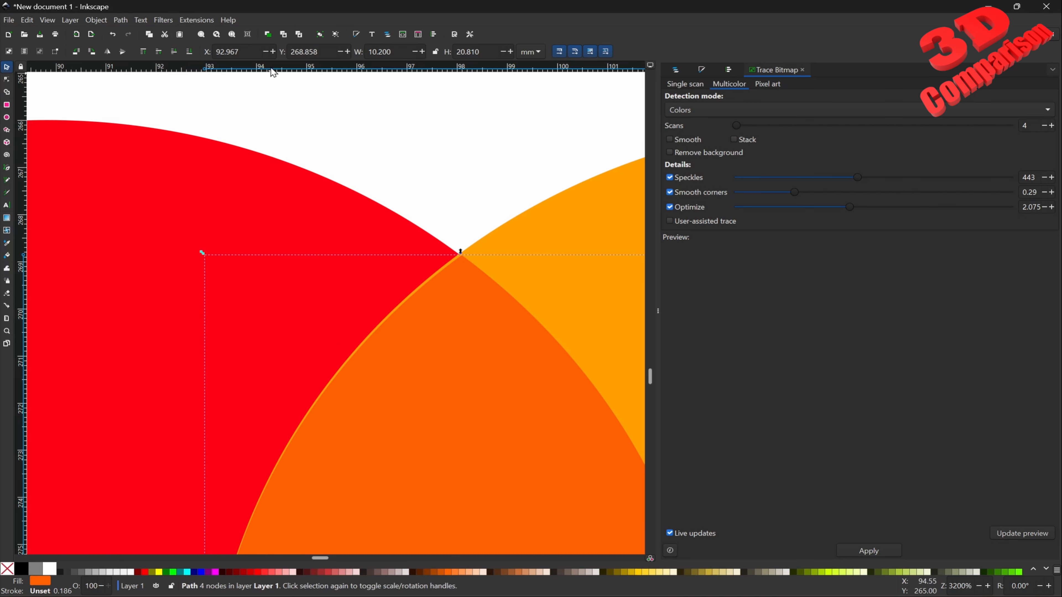
{"action": "left_click", "coordinate": [231, 53]}
{"action": "key", "text": "BackSpace"}
{"action": "type", "text": "5"}
{"action": "key", "text": "Return"}
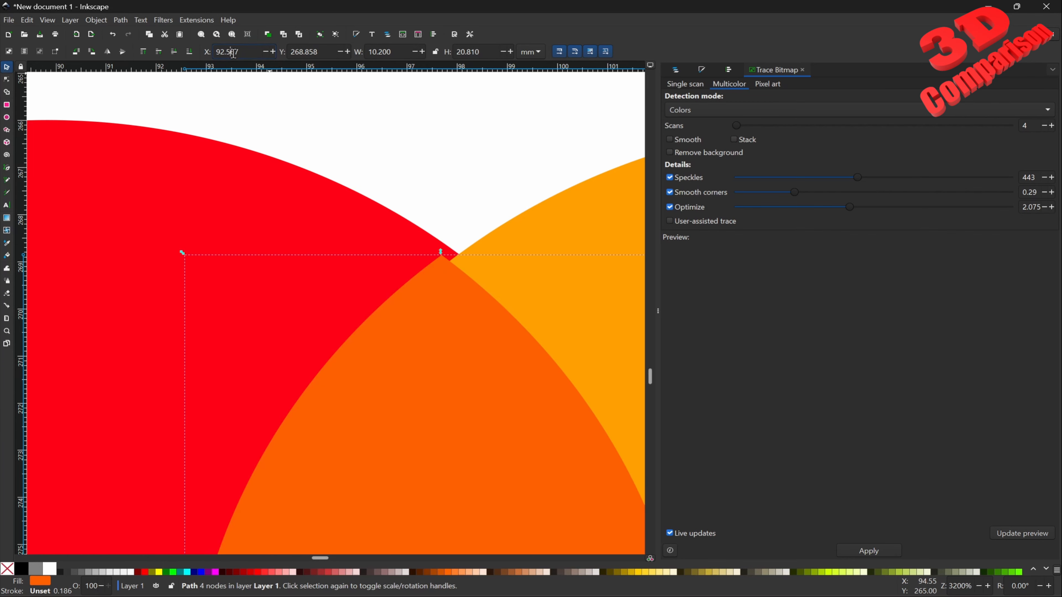
{"action": "key", "text": "Return"}
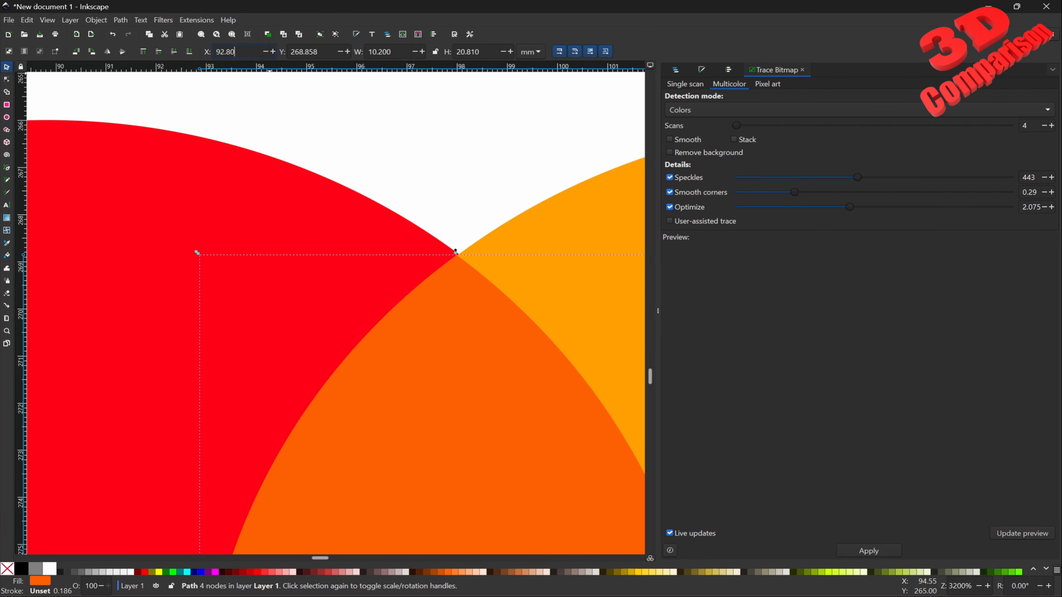
{"action": "type", "text": "99"}
{"action": "key", "text": "Return"}
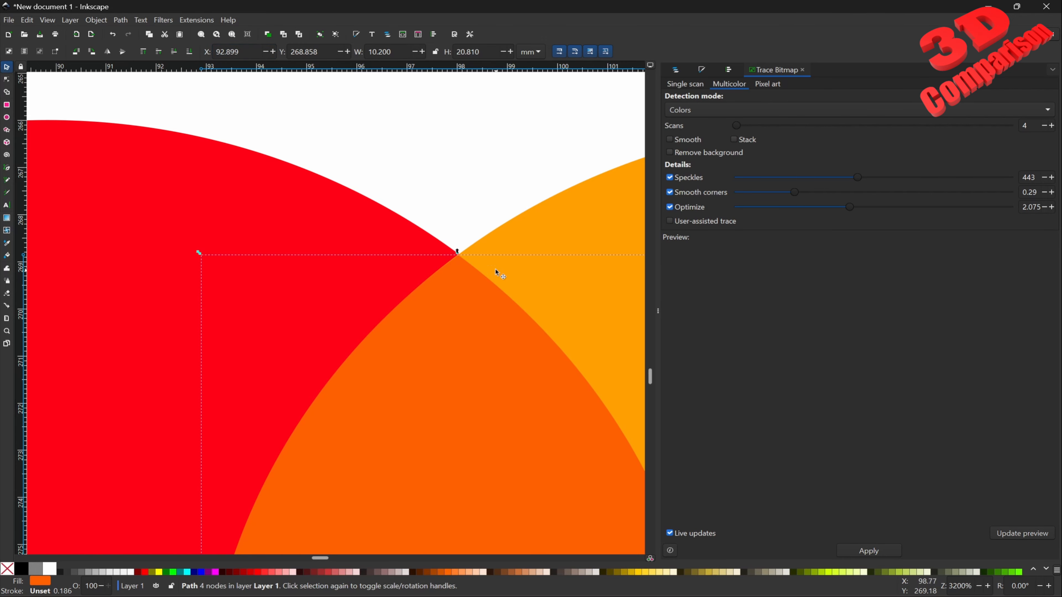
Nudge the orange overlap onto the circles' upper junction, at about X 92.91, Y 268.84 mm.
{"action": "scroll", "coordinate": [498, 273], "scroll_direction": "up", "scroll_amount": 6}
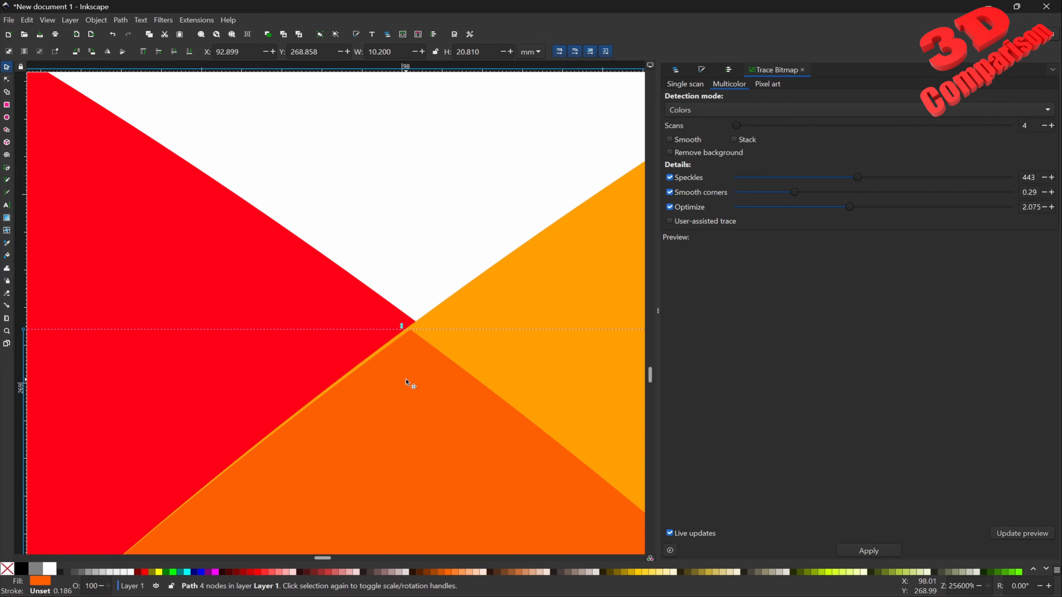
{"action": "left_click_drag", "start_coordinate": [408, 383], "coordinate": [414, 368]}
{"action": "scroll", "coordinate": [417, 299], "scroll_direction": "down", "scroll_amount": 8}
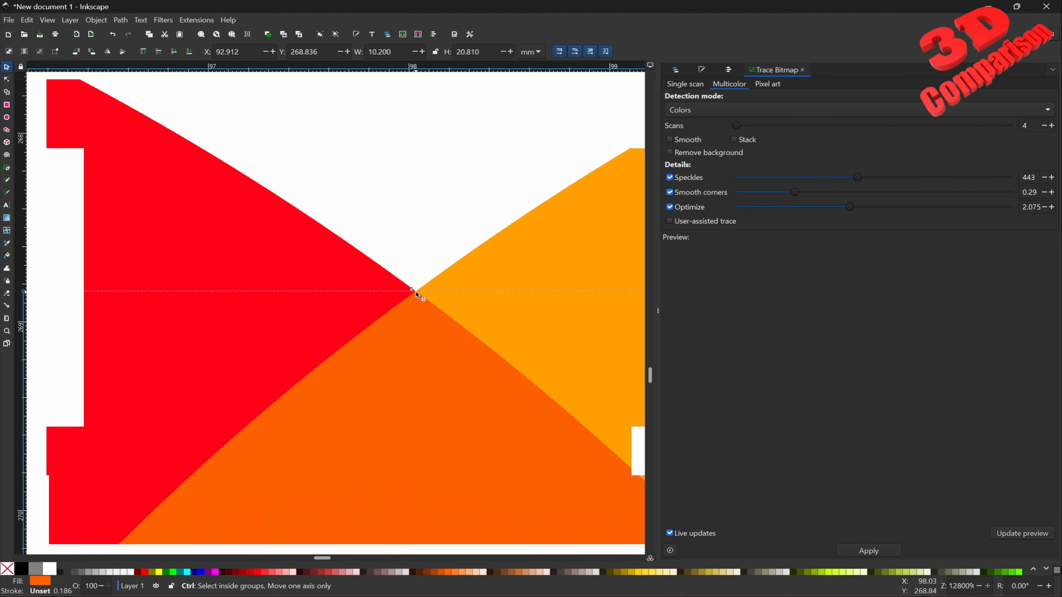
Stretch the orange overlap's lower end down to the circles' lower junction, making it about 20.86 mm high.
{"action": "scroll", "coordinate": [416, 300], "scroll_direction": "down", "scroll_amount": 3}
{"action": "scroll", "coordinate": [423, 464], "scroll_direction": "up", "scroll_amount": 5}
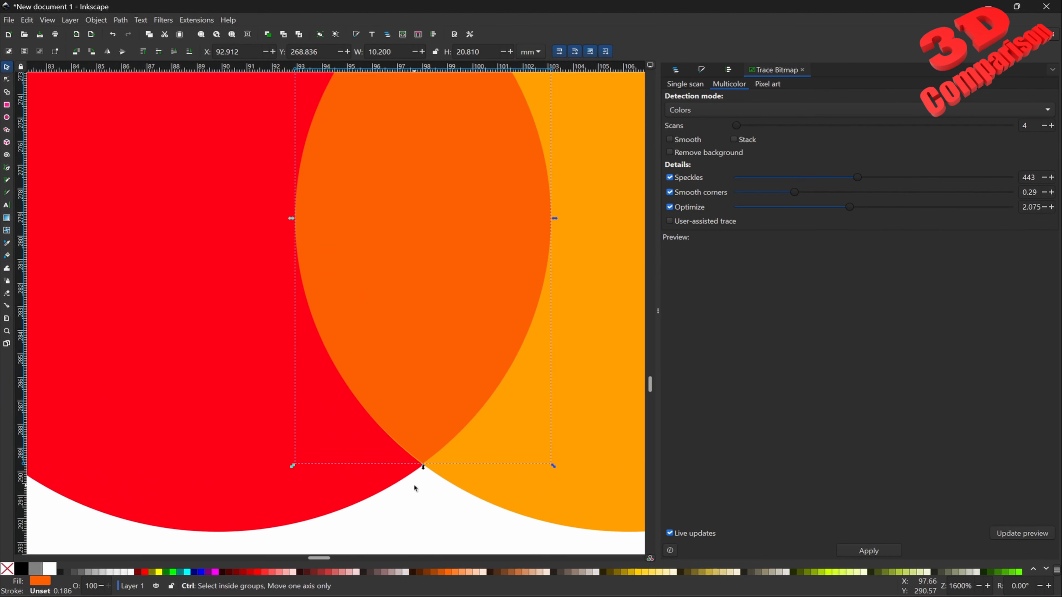
{"action": "scroll", "coordinate": [432, 468], "scroll_direction": "up", "scroll_amount": 3}
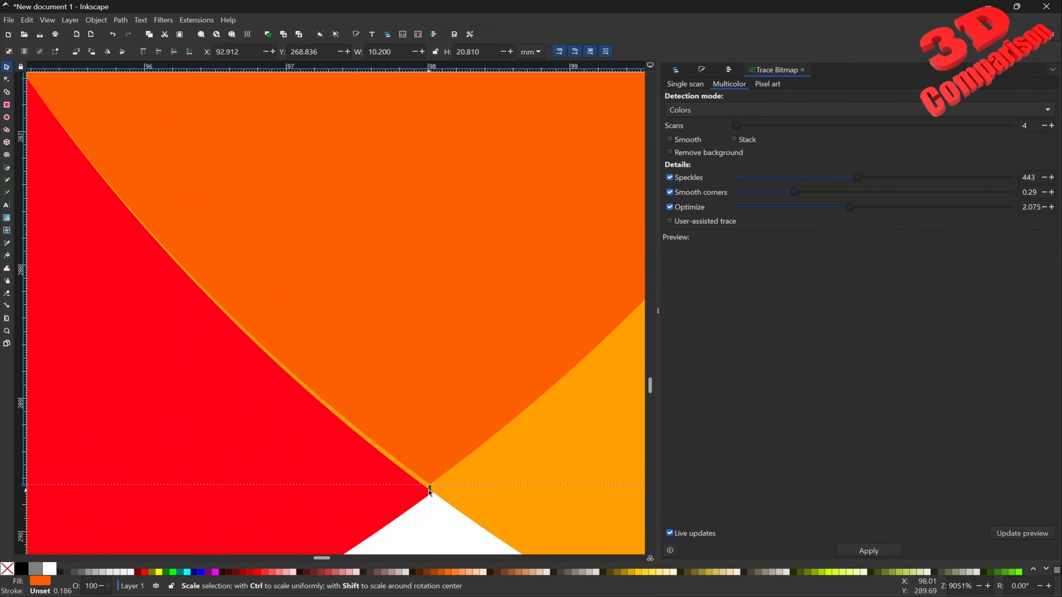
{"action": "left_click_drag", "start_coordinate": [430, 491], "coordinate": [432, 496]}
{"action": "scroll", "coordinate": [460, 351], "scroll_direction": "down", "scroll_amount": 7}
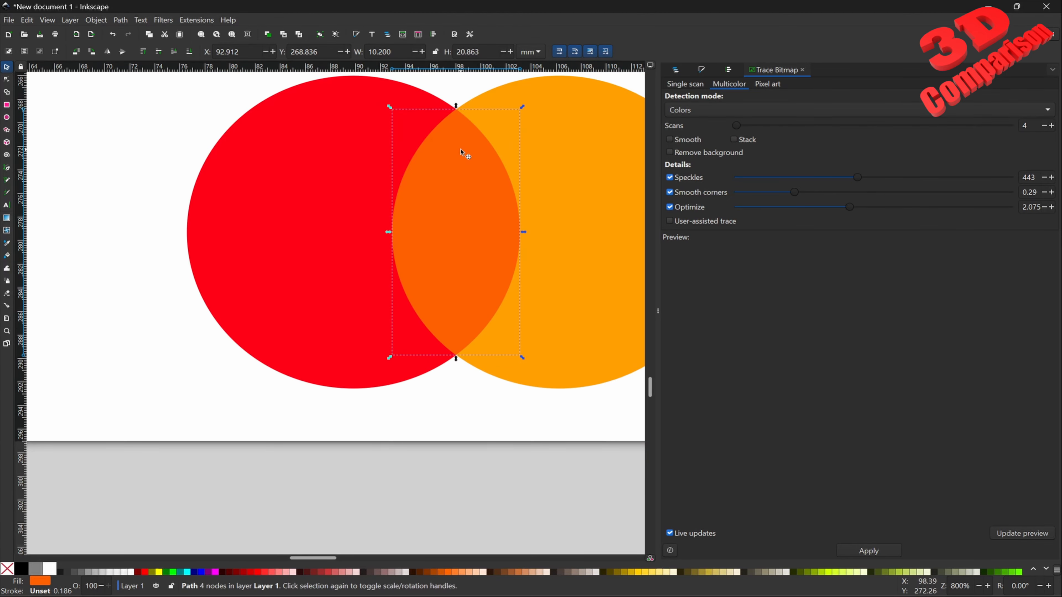
Deselect the overlap and examine the small logo's upper junction and outline beside the traced versions.
{"action": "scroll", "coordinate": [462, 88], "scroll_direction": "up", "scroll_amount": 6}
{"action": "left_click", "coordinate": [448, 122]}
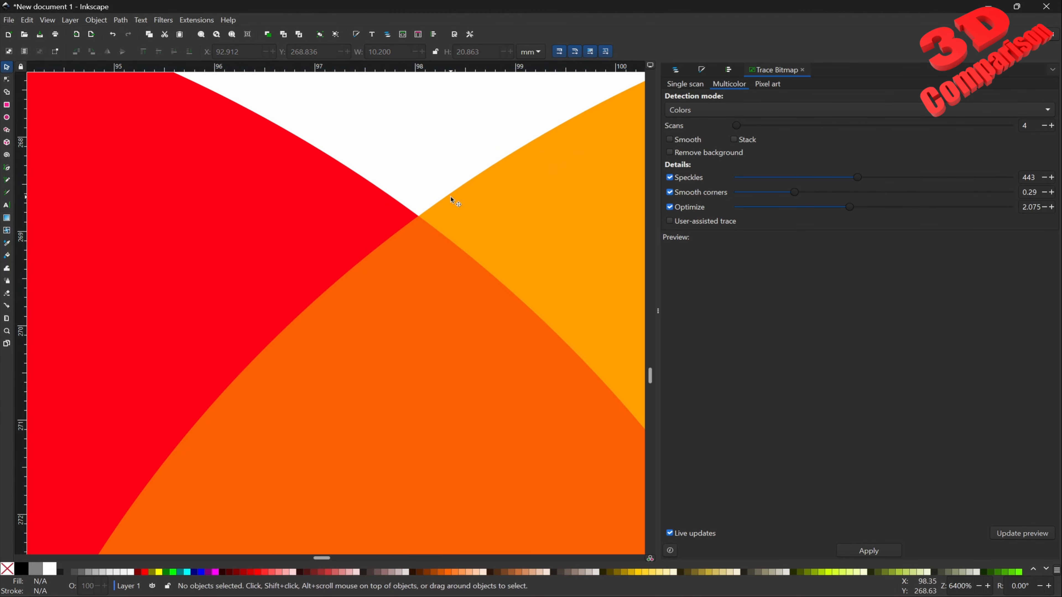
{"action": "scroll", "coordinate": [444, 164], "scroll_direction": "down", "scroll_amount": 10}
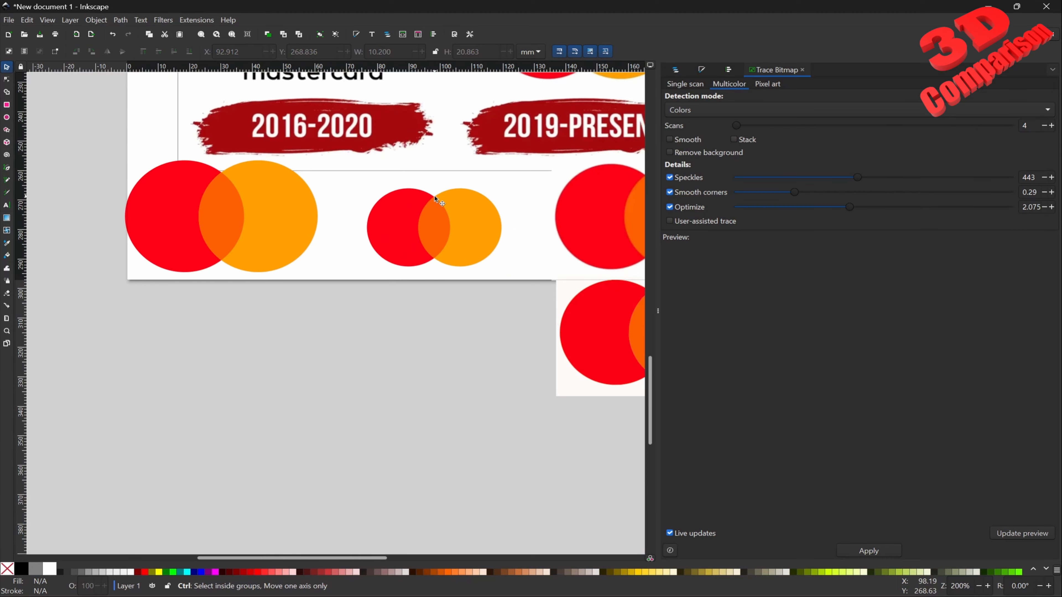
{"action": "scroll", "coordinate": [534, 253], "scroll_direction": "right", "scroll_amount": 3}
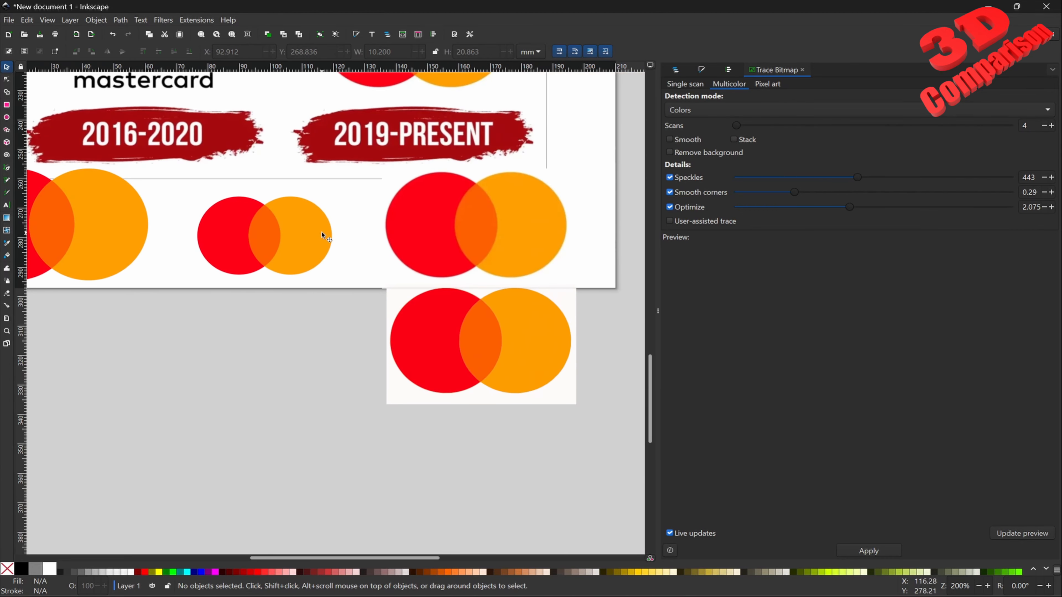
{"action": "scroll", "coordinate": [273, 209], "scroll_direction": "up", "scroll_amount": 3}
{"action": "scroll", "coordinate": [272, 207], "scroll_direction": "up", "scroll_amount": 1}
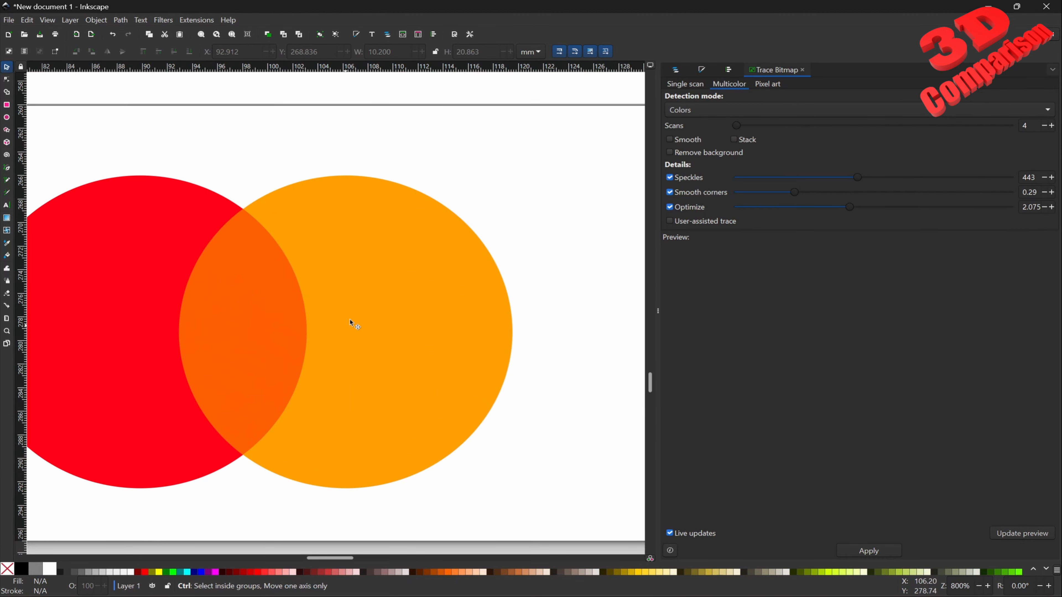
{"action": "scroll", "coordinate": [350, 320], "scroll_direction": "down", "scroll_amount": 4}
Try moving the orange overlap below the small logo, undo the move, and select the yellow circle.
{"action": "left_click", "coordinate": [329, 313]}
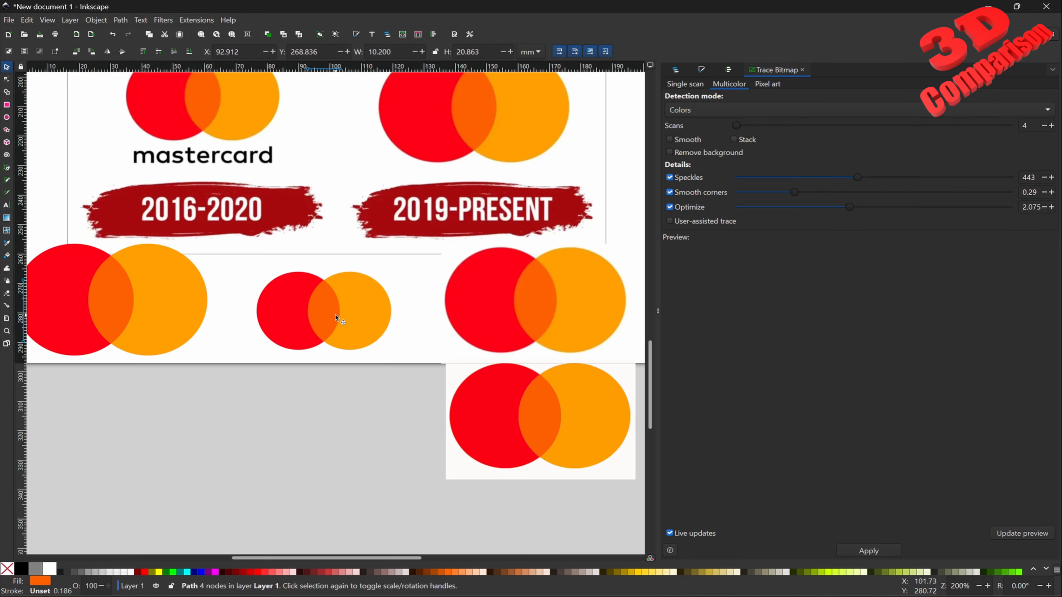
{"action": "left_click_drag", "start_coordinate": [328, 313], "coordinate": [329, 417]}
{"action": "key", "text": "ctrl+z"}
{"action": "left_click", "coordinate": [347, 305]}
{"action": "scroll", "coordinate": [344, 300], "scroll_direction": "up", "scroll_amount": 6}
Ungroup the traced logo and delete its white background path.
{"action": "scroll", "coordinate": [333, 301], "scroll_direction": "down", "scroll_amount": 8}
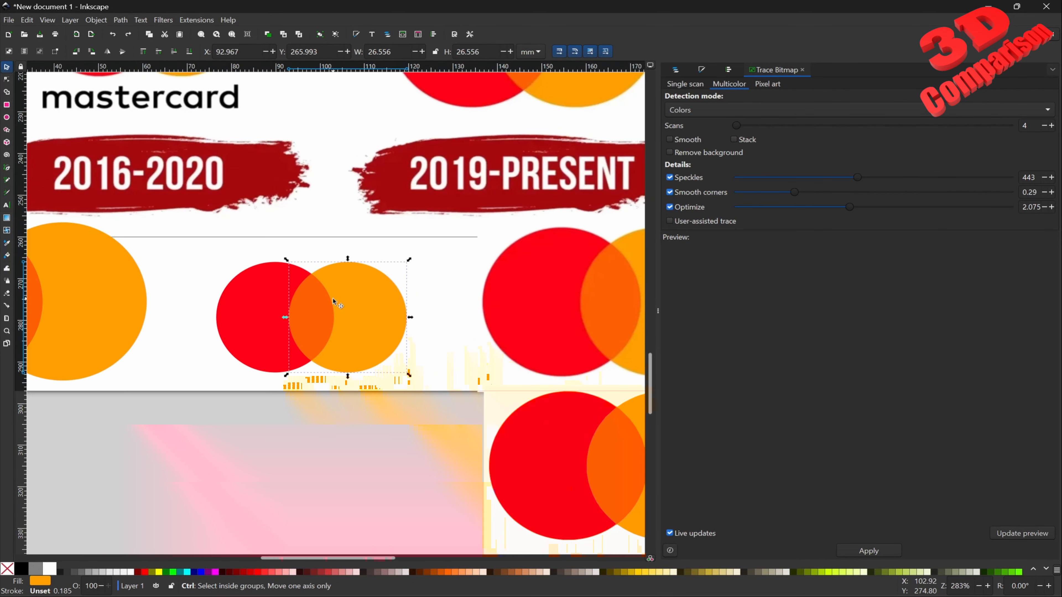
{"action": "scroll", "coordinate": [323, 331], "scroll_direction": "up", "scroll_amount": 4}
{"action": "left_click", "coordinate": [324, 332]}
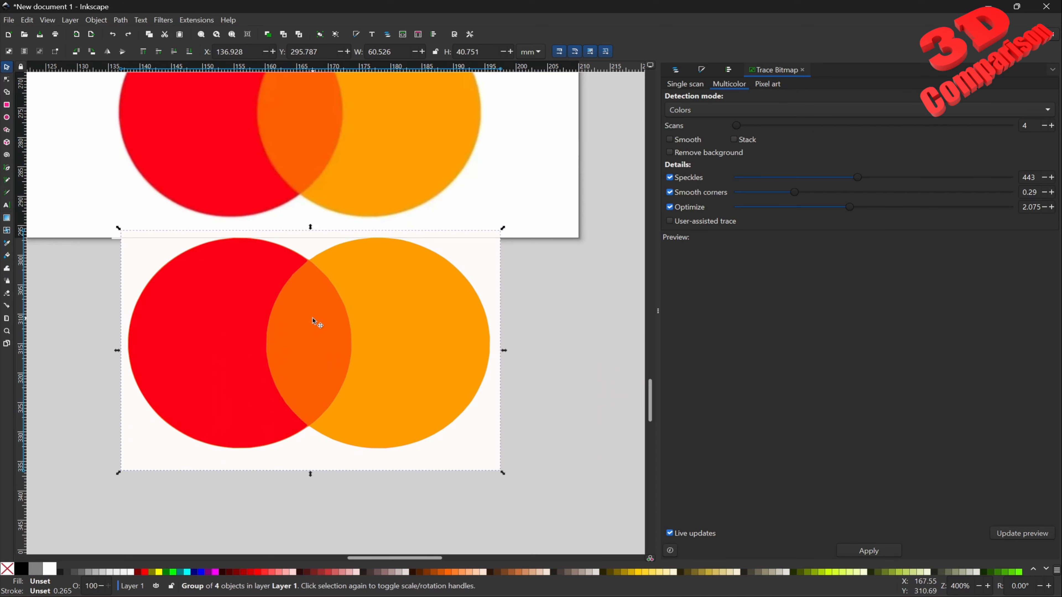
{"action": "right_click", "coordinate": [315, 322]}
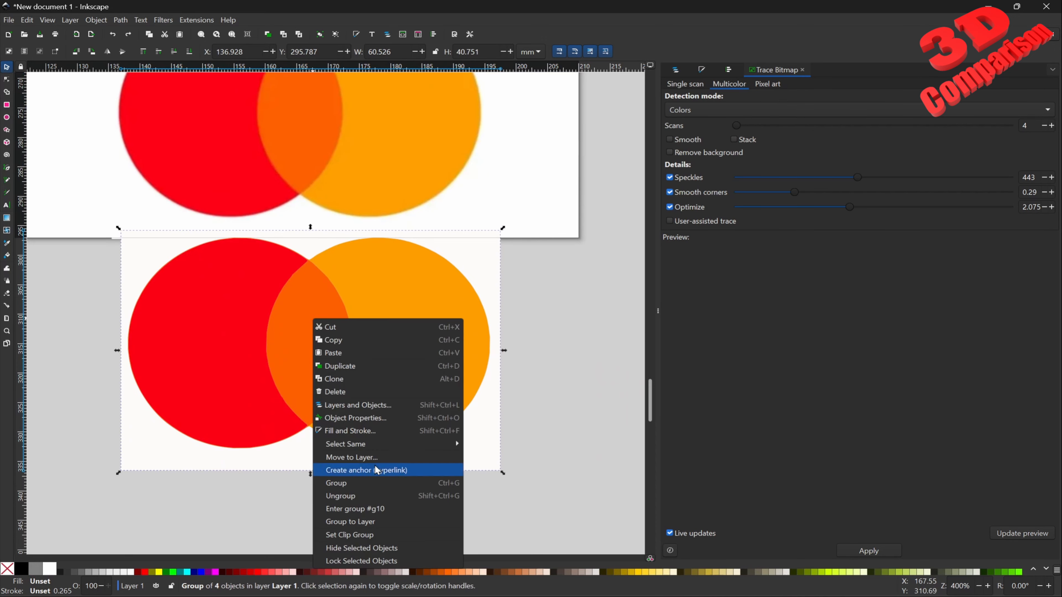
{"action": "left_click", "coordinate": [456, 496]}
{"action": "key", "text": "Escape"}
{"action": "left_click", "coordinate": [490, 251]}
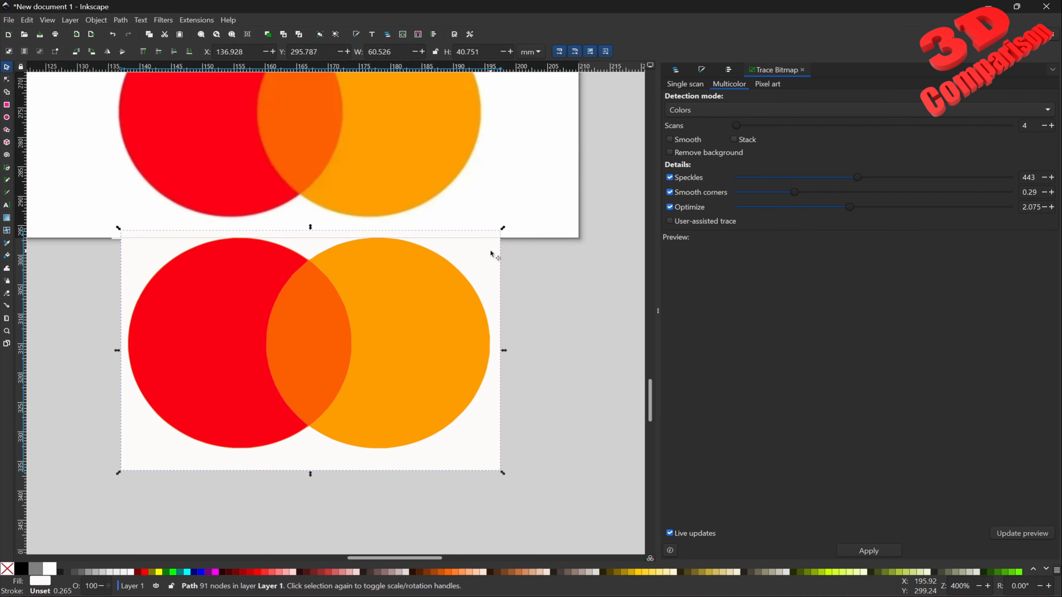
{"action": "key", "text": "Delete"}
Try pulling the orange and yellow traced paths away from the logo, undoing each move.
{"action": "left_click", "coordinate": [319, 325]}
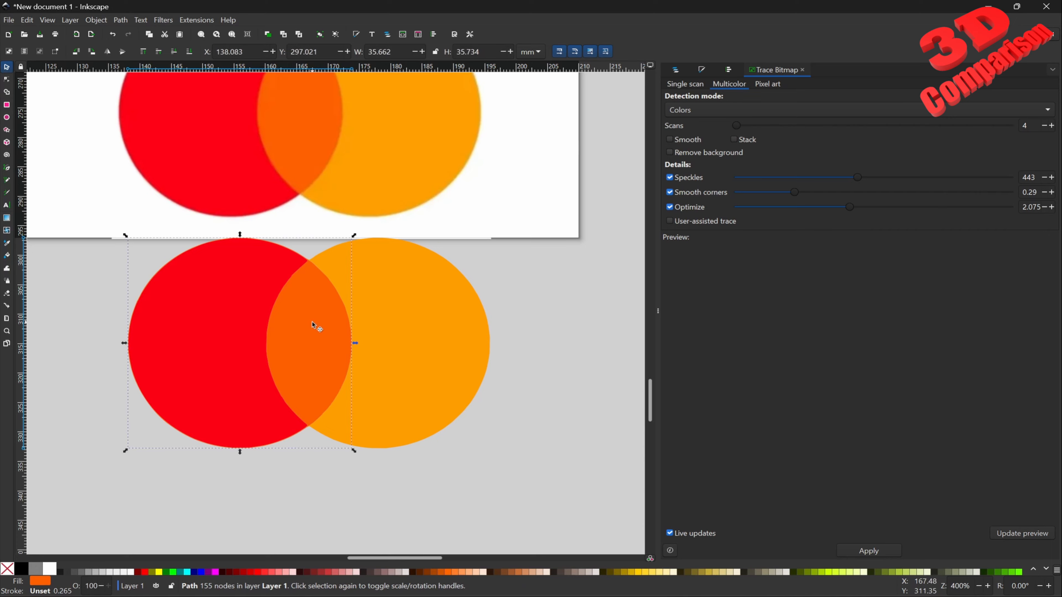
{"action": "left_click_drag", "start_coordinate": [319, 326], "coordinate": [526, 411]}
{"action": "key", "text": "ctrl+z"}
{"action": "left_click", "coordinate": [434, 293]}
{"action": "left_click_drag", "start_coordinate": [405, 291], "coordinate": [517, 329]}
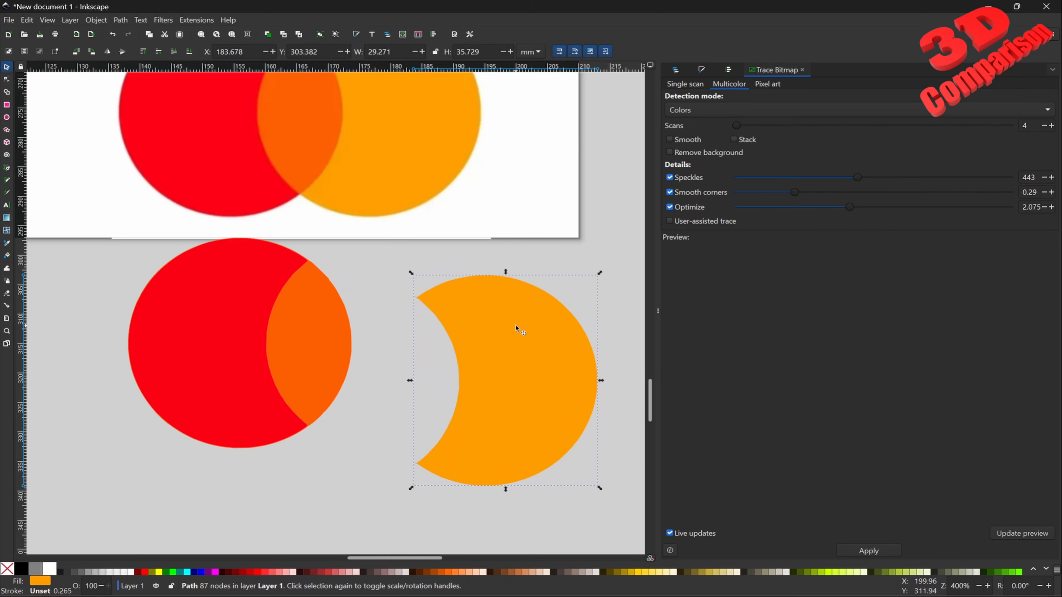
{"action": "key", "text": "ctrl+z"}
Try moving the red traced path away from the logo and undo the move.
{"action": "scroll", "coordinate": [406, 277], "scroll_direction": "down", "scroll_amount": 4}
{"action": "scroll", "coordinate": [197, 216], "scroll_direction": "up", "scroll_amount": 1}
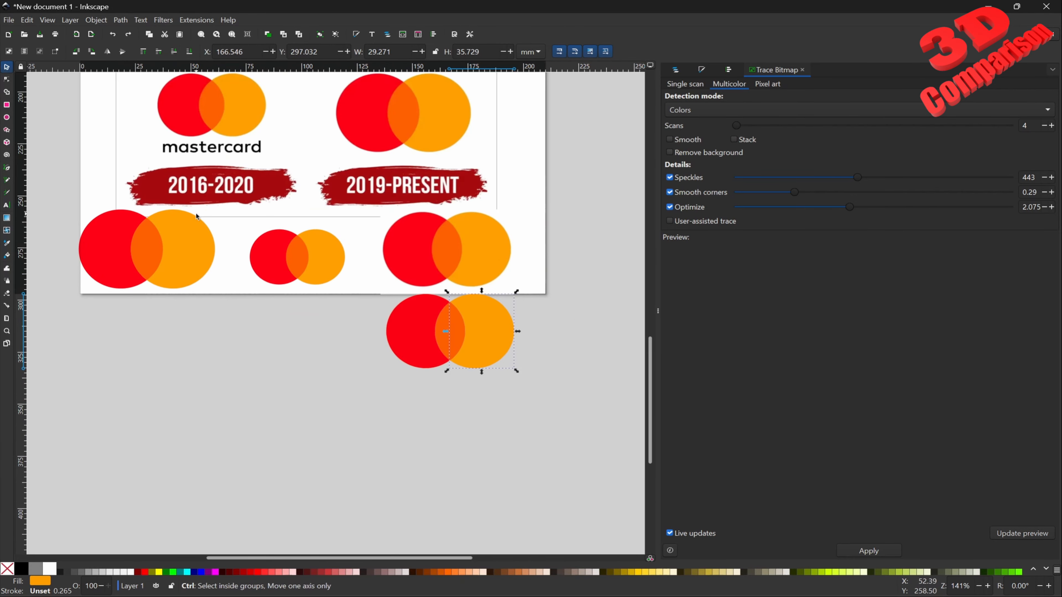
{"action": "scroll", "coordinate": [197, 216], "scroll_direction": "up", "scroll_amount": 1}
{"action": "left_click", "coordinate": [502, 383]}
{"action": "left_click_drag", "start_coordinate": [503, 383], "coordinate": [410, 382]}
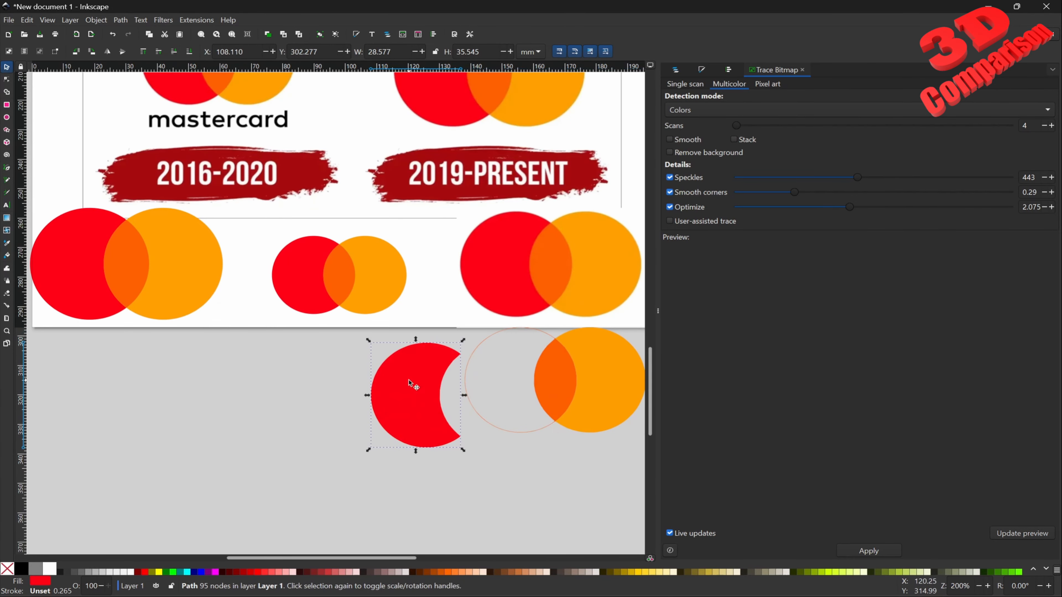
{"action": "key", "text": "ctrl+z"}
{"action": "scroll", "coordinate": [457, 298], "scroll_direction": "down", "scroll_amount": 2}
{"action": "scroll", "coordinate": [541, 315], "scroll_direction": "up", "scroll_amount": 3}
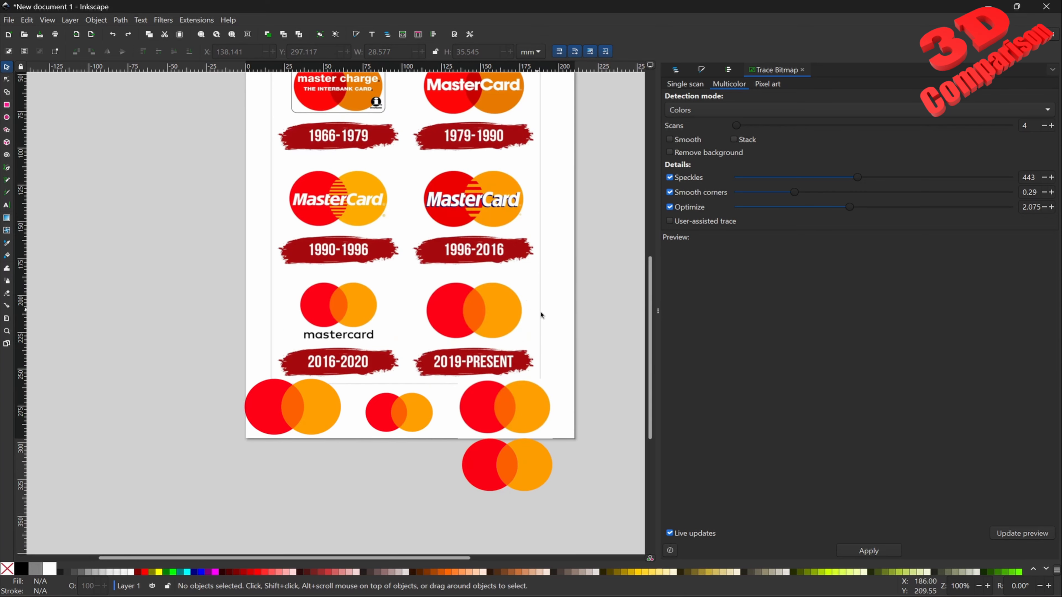
{"action": "scroll", "coordinate": [541, 315], "scroll_direction": "up", "scroll_amount": 3}
{"action": "scroll", "coordinate": [545, 313], "scroll_direction": "down", "scroll_amount": 2}
{"action": "scroll", "coordinate": [545, 313], "scroll_direction": "up", "scroll_amount": 2}
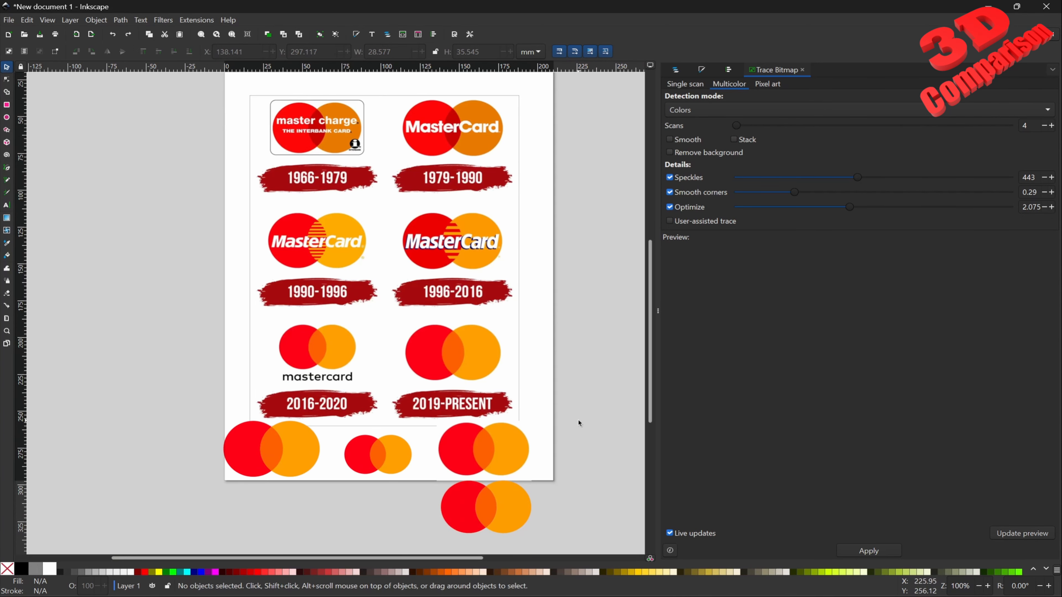